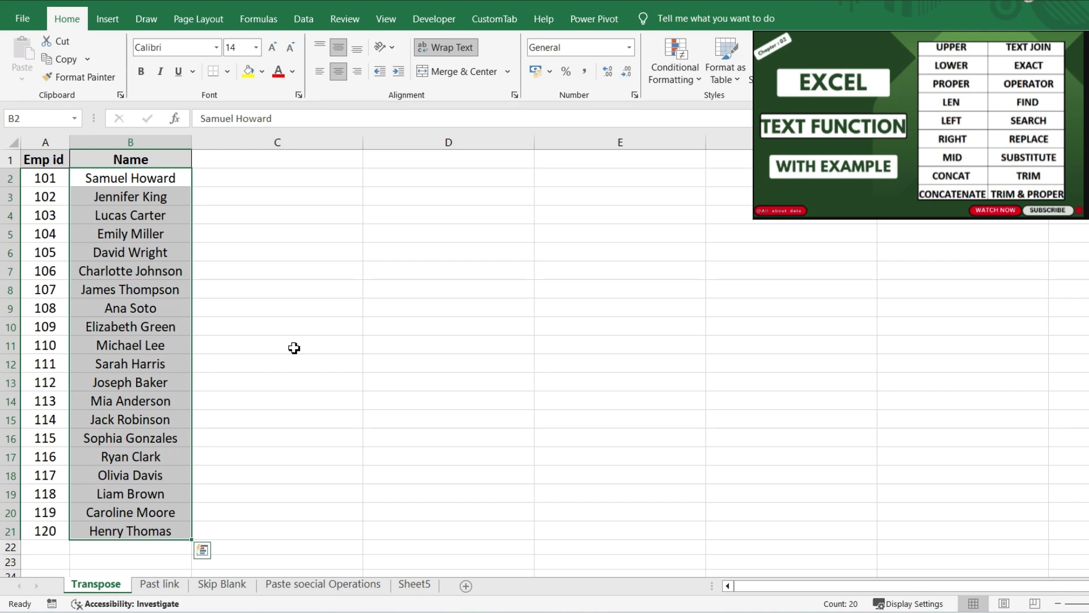
Select the 20 names in column B, then narrow back to the first name in B2.
key(Escape)
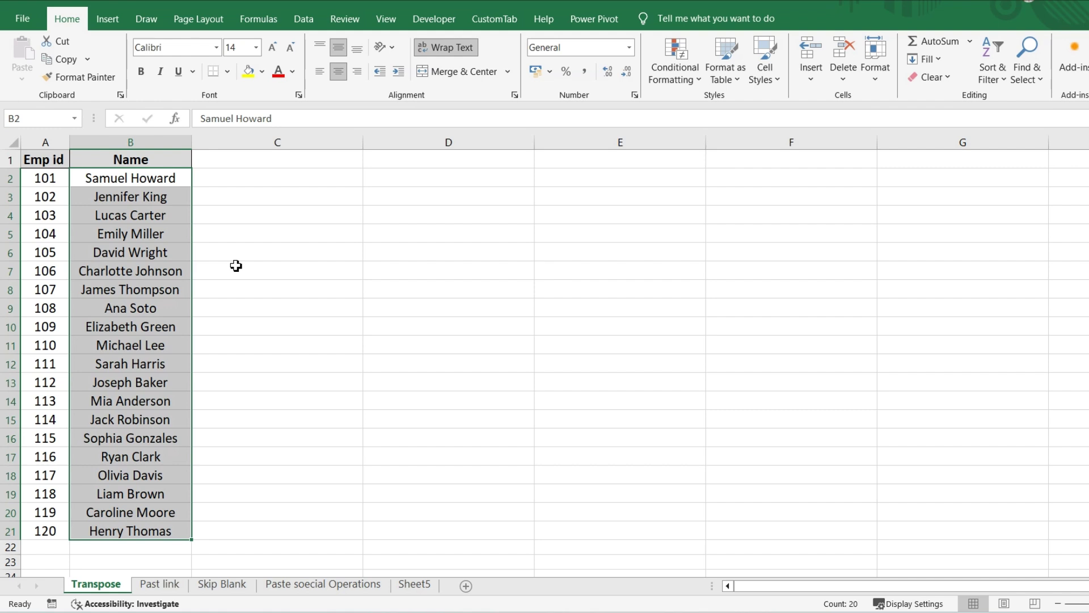
key(ctrl+c)
key(ctrl+alt+v)
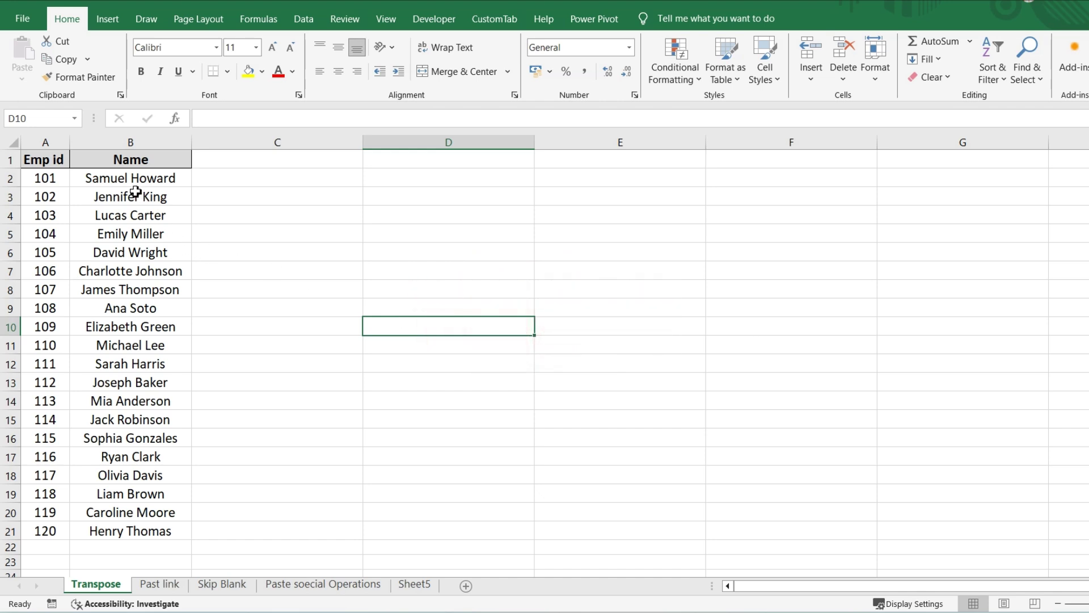
click(162, 192)
click(150, 185)
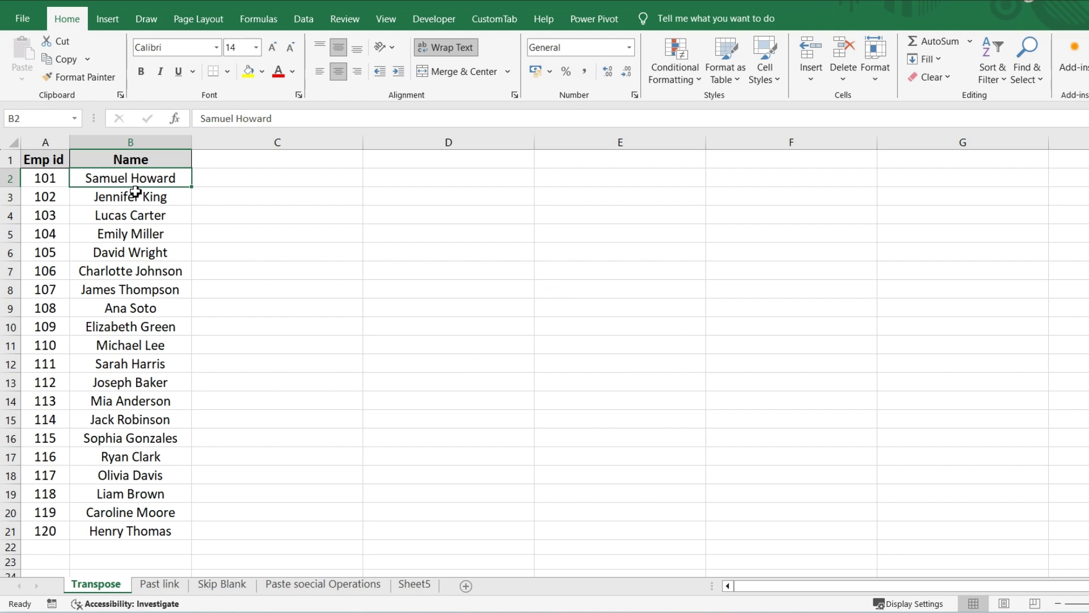
key(ctrl+shift+Down)
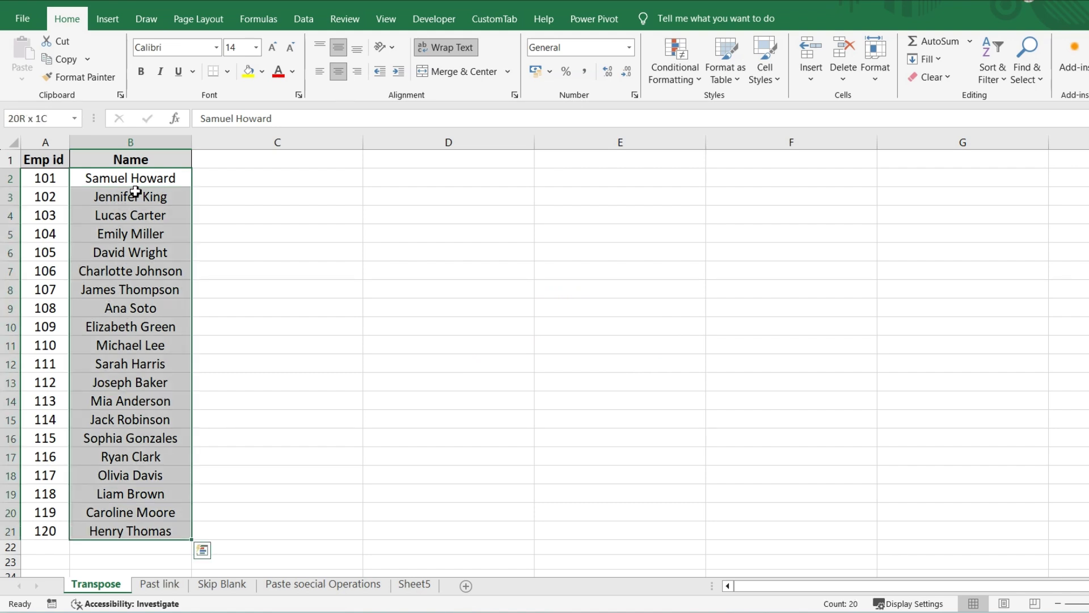
key(shift+BackSpace)
Copy the first employee name from B2 into the empty cell C1.
key(Up)
key(Right)
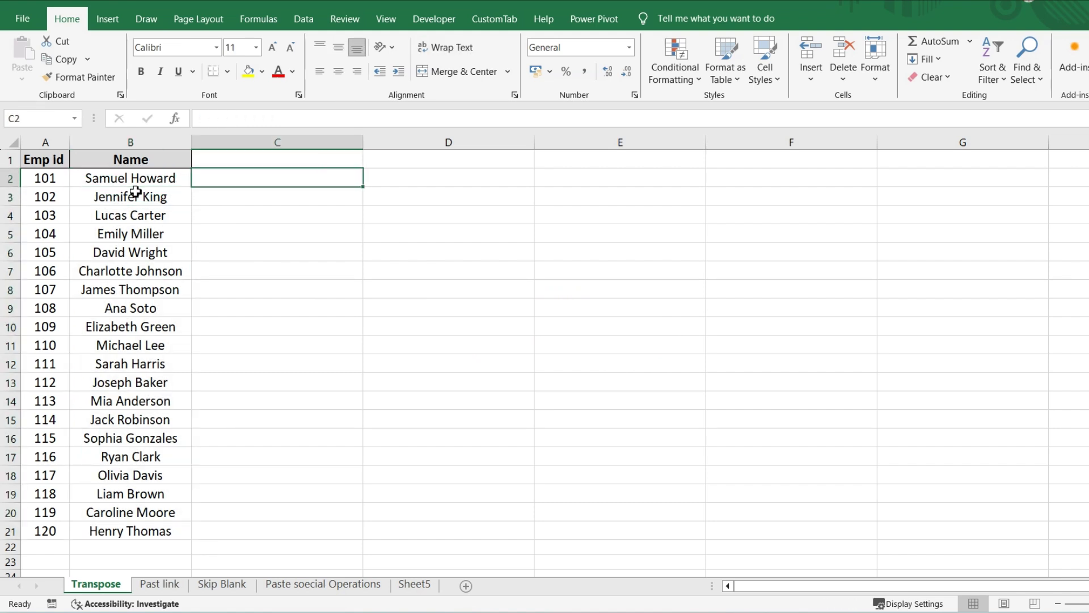
key(ctrl+Right)
key(ctrl+Left)
key(Down)
key(Left)
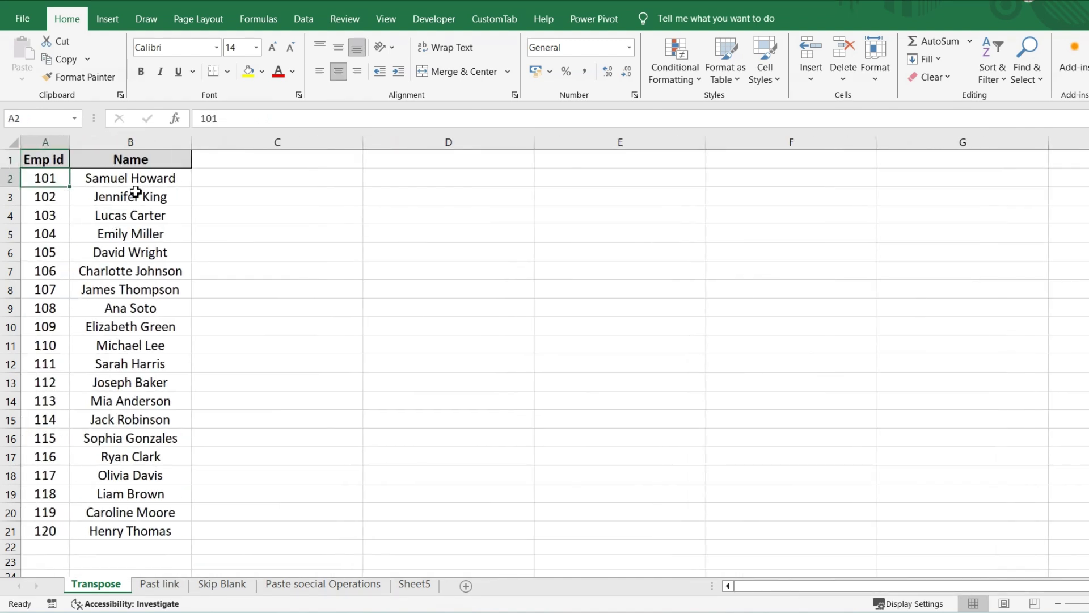
key(Right)
key(ctrl+c)
key(Up)
key(Right)
key(ctrl+v)
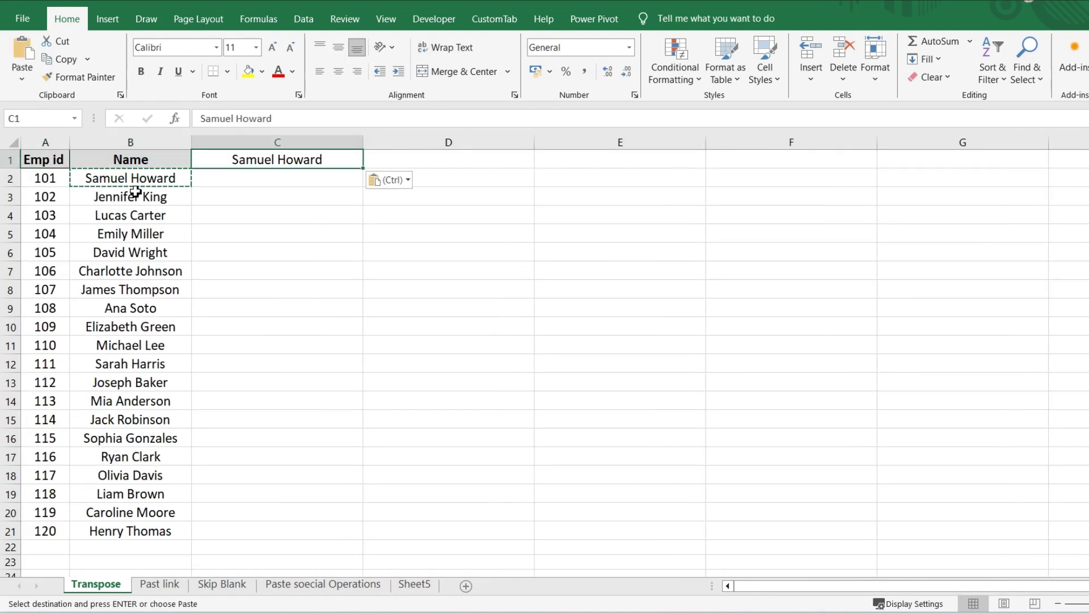
Copy the second employee name from B3 into cell D1.
key(Down)
key(ctrl+c)
key(ctrl+Right)
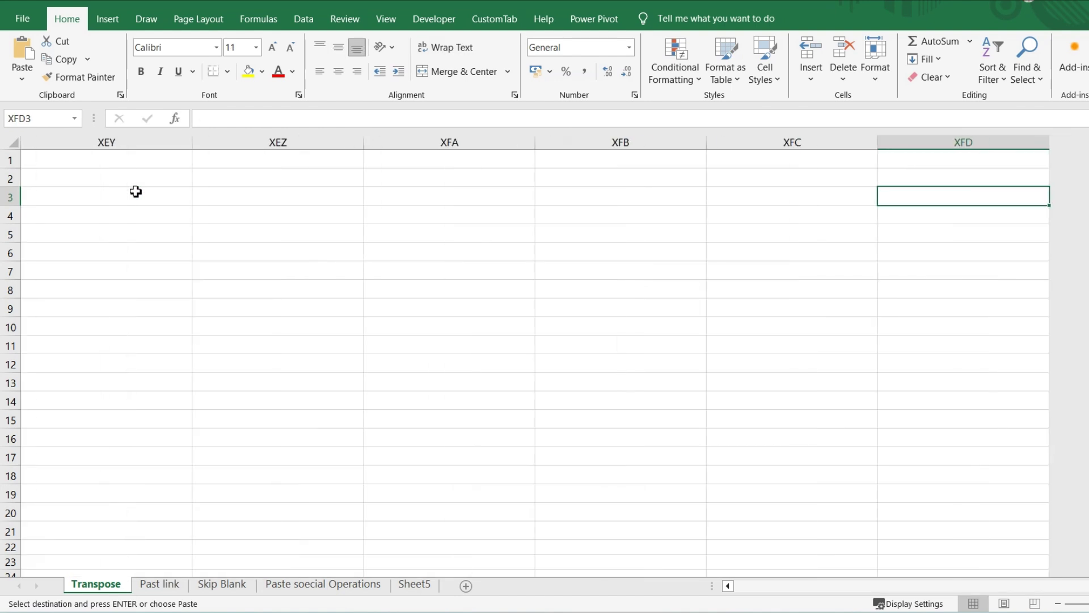
key(ctrl+Left)
key(Up)
key(Right)
key(Up)
key(Right)
key(ctrl+v)
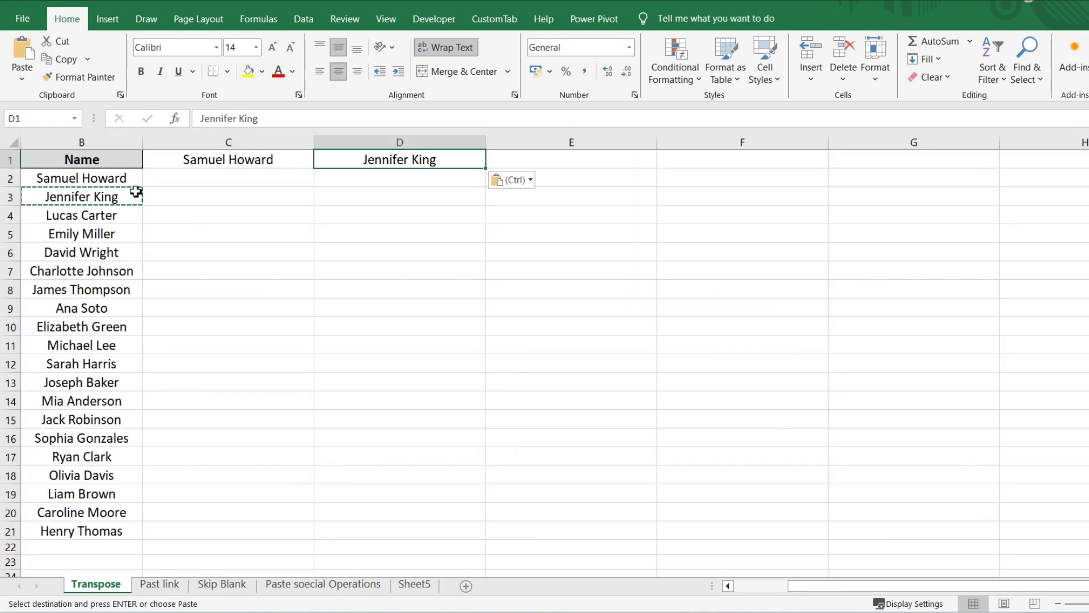
key(Left)
Clear the two names pasted into C1:D1 and return to B2.
key(shift+Right)
key(Delete)
key(Left)
key(Down)
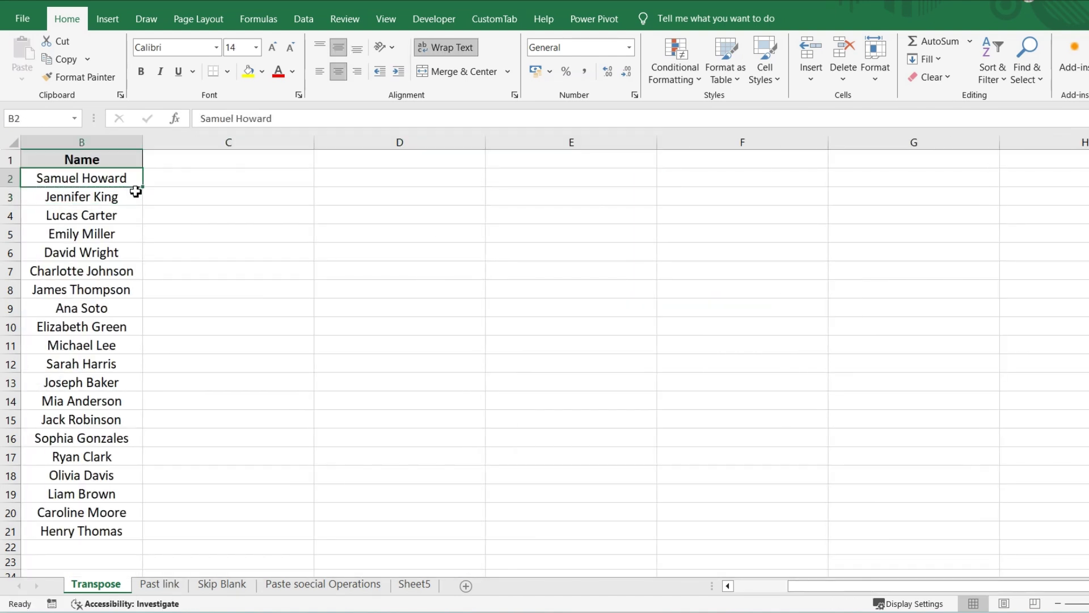
key(Left)
key(Right)
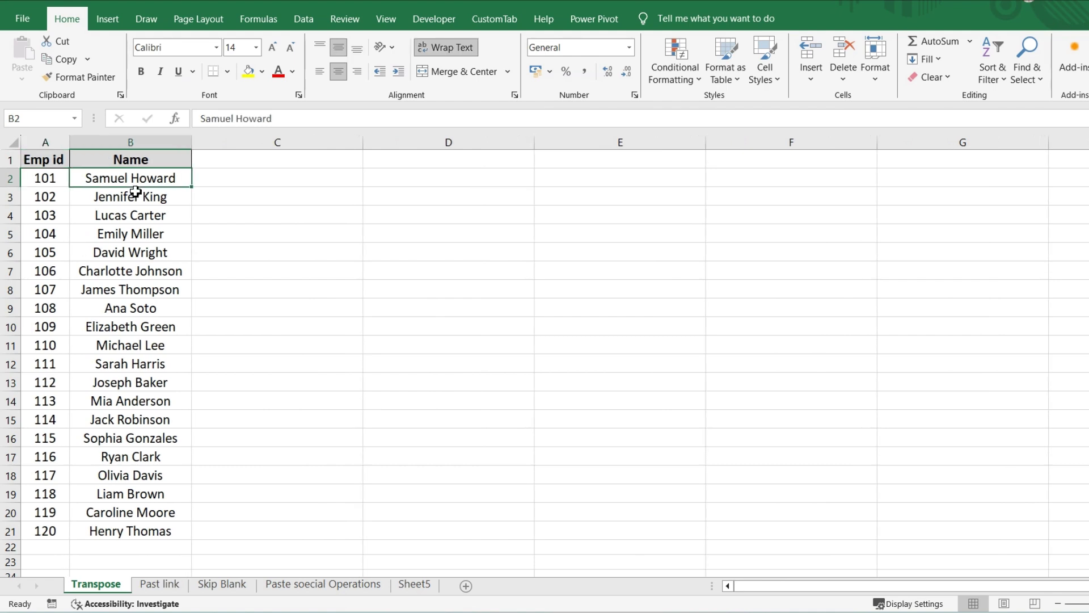
Copy all 20 names in B2:B21 and select C1 as the destination.
key(ctrl+shift+Down)
key(ctrl+c)
key(Up)
key(Right)
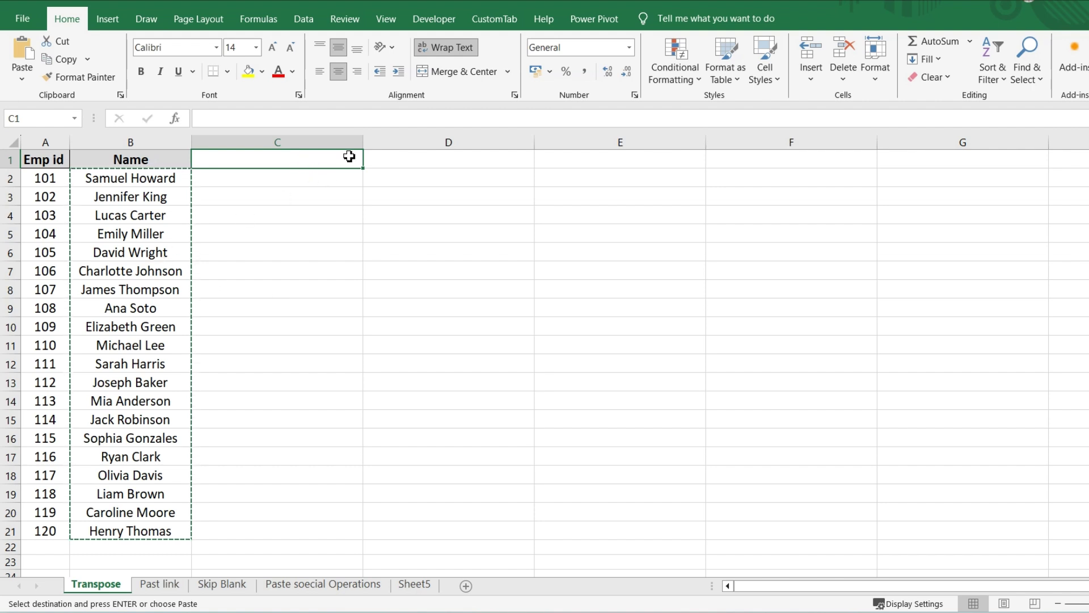
click(22, 79)
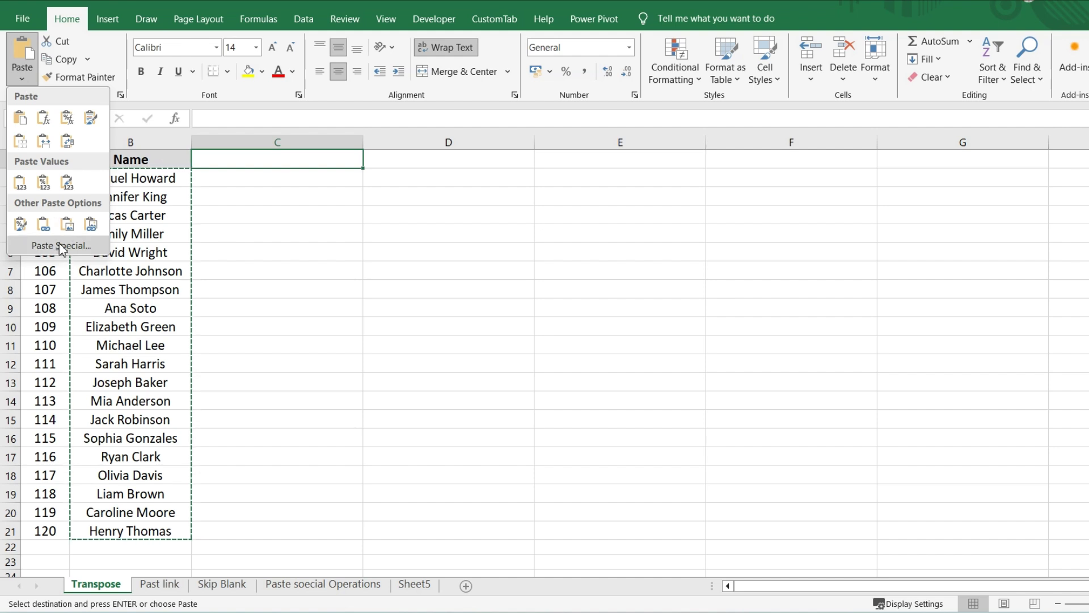
click(18, 245)
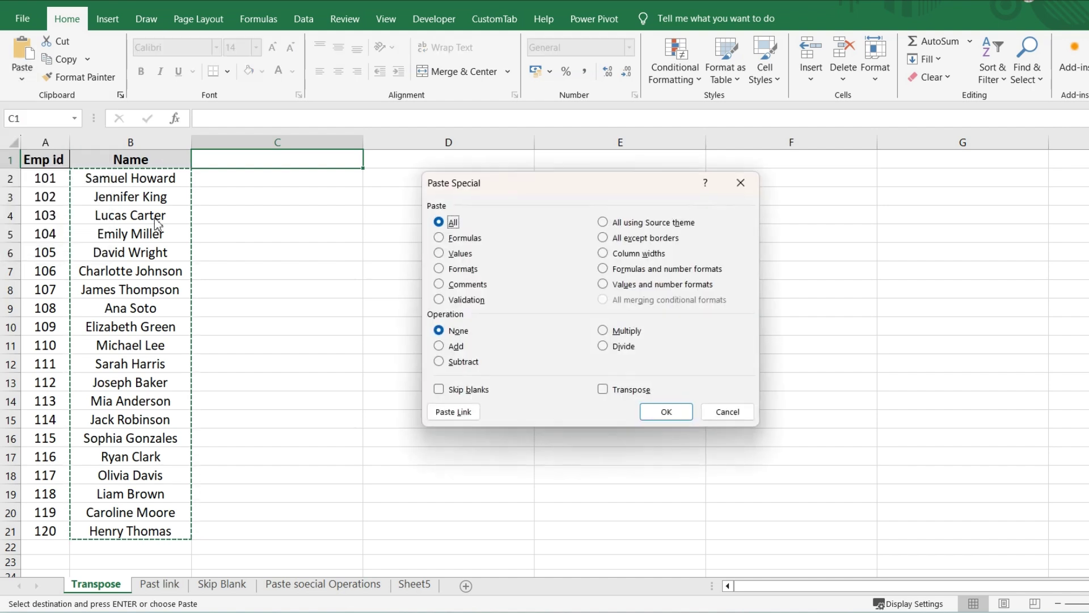
click(603, 391)
click(661, 411)
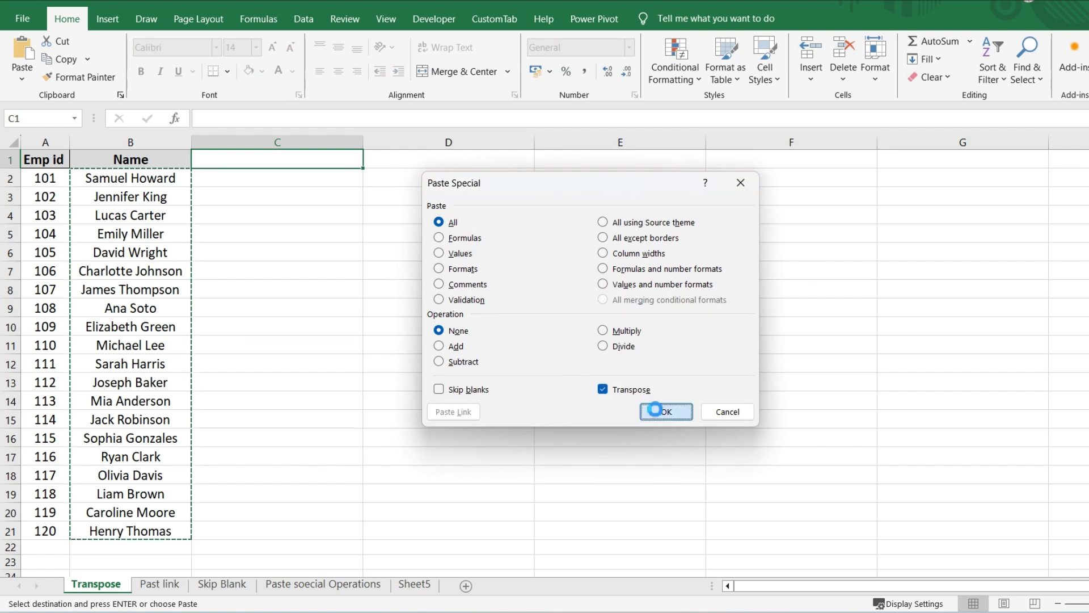
click(390, 212)
click(259, 159)
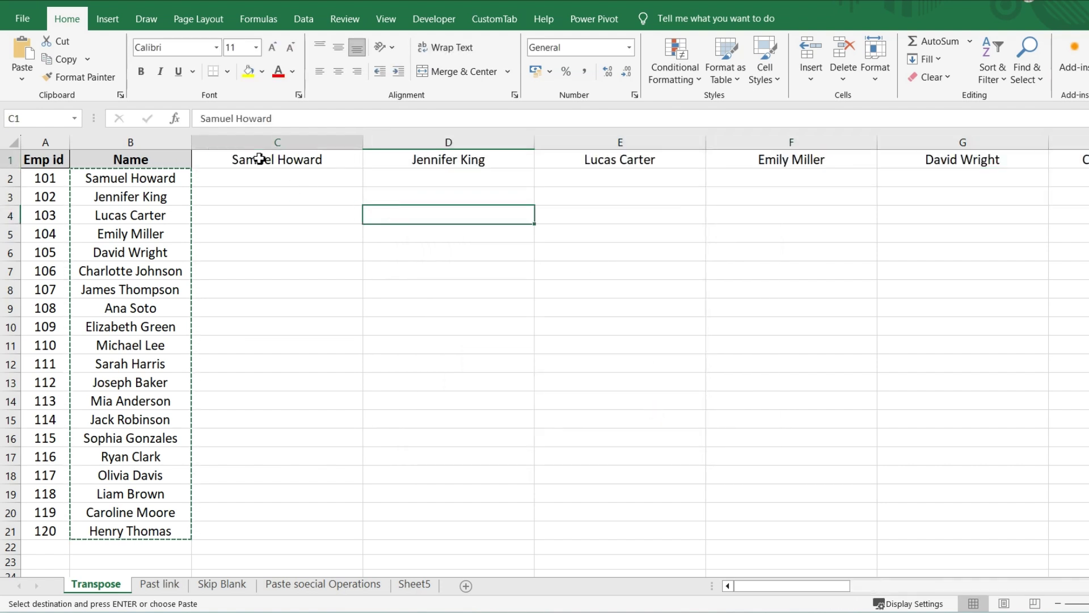
key(ctrl+Right)
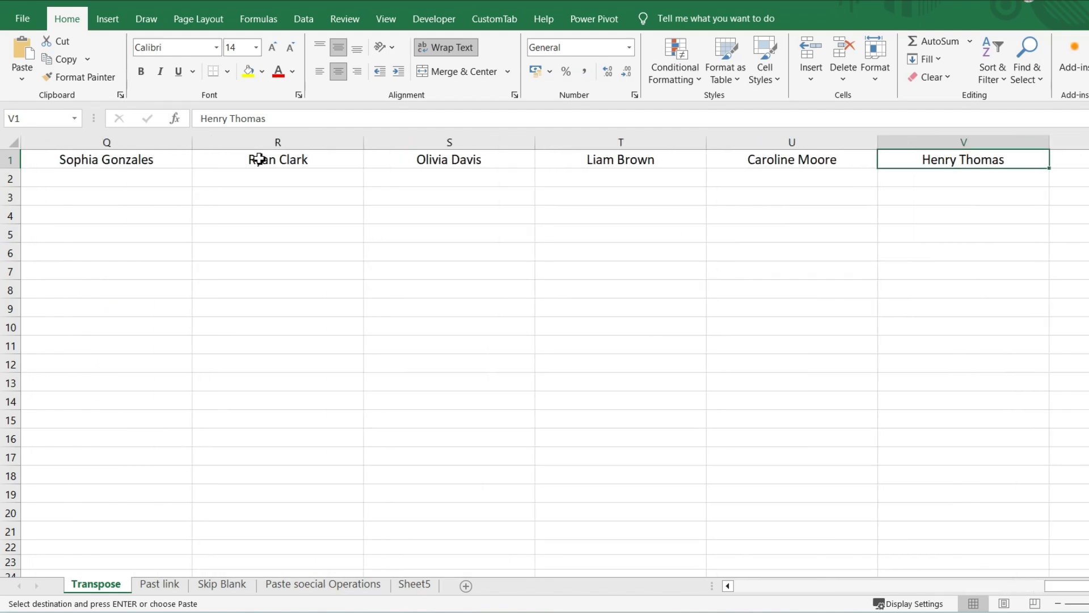
key(ctrl+Left)
key(Right)
click(259, 160)
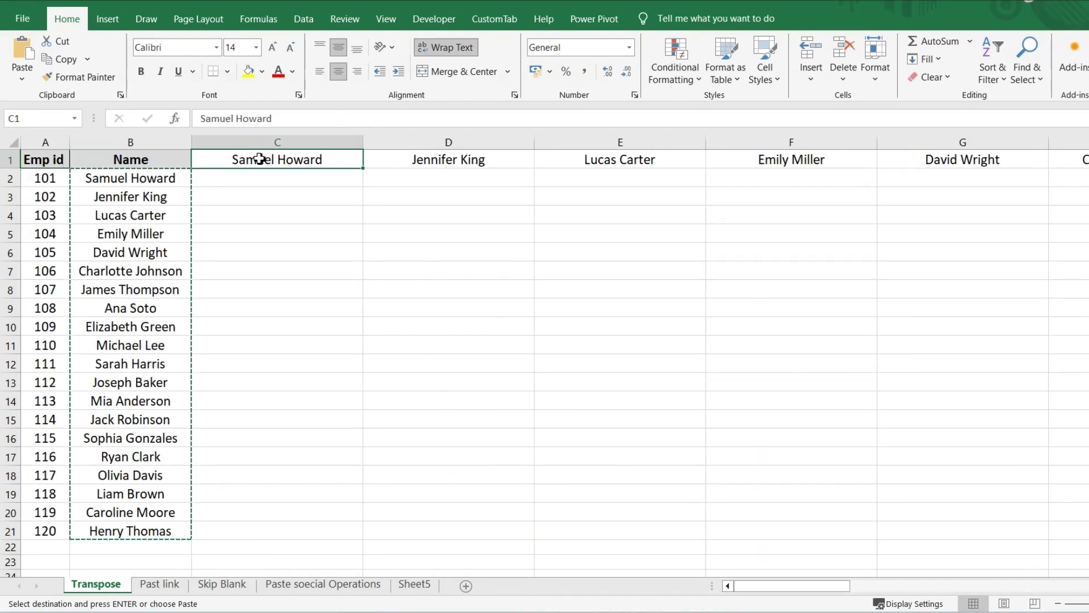
key(ctrl+shift+Right)
key(ctrl+z)
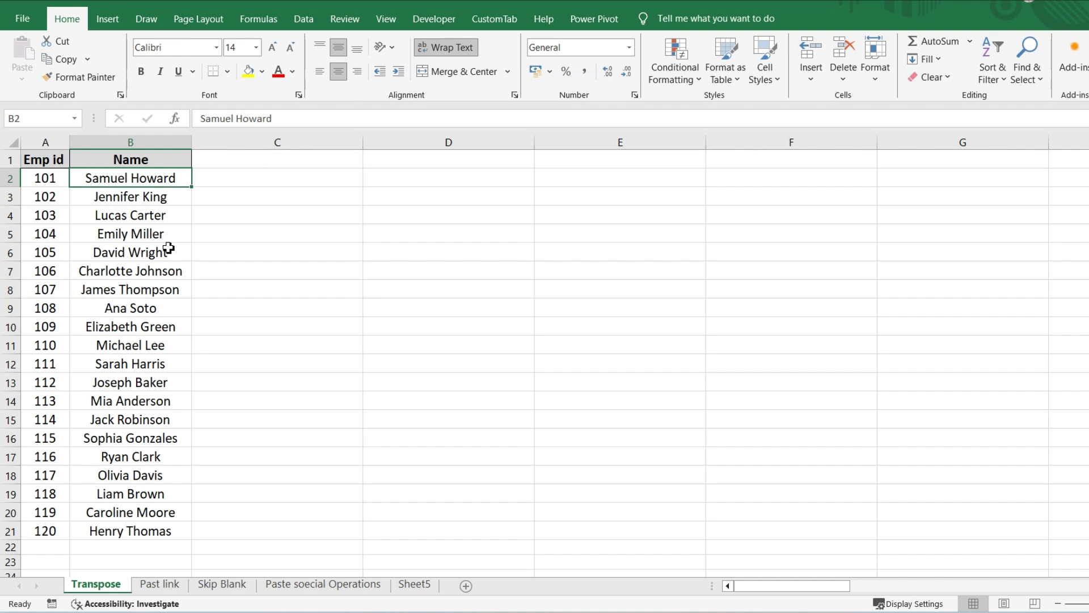
key(shift+Down)
key(Up)
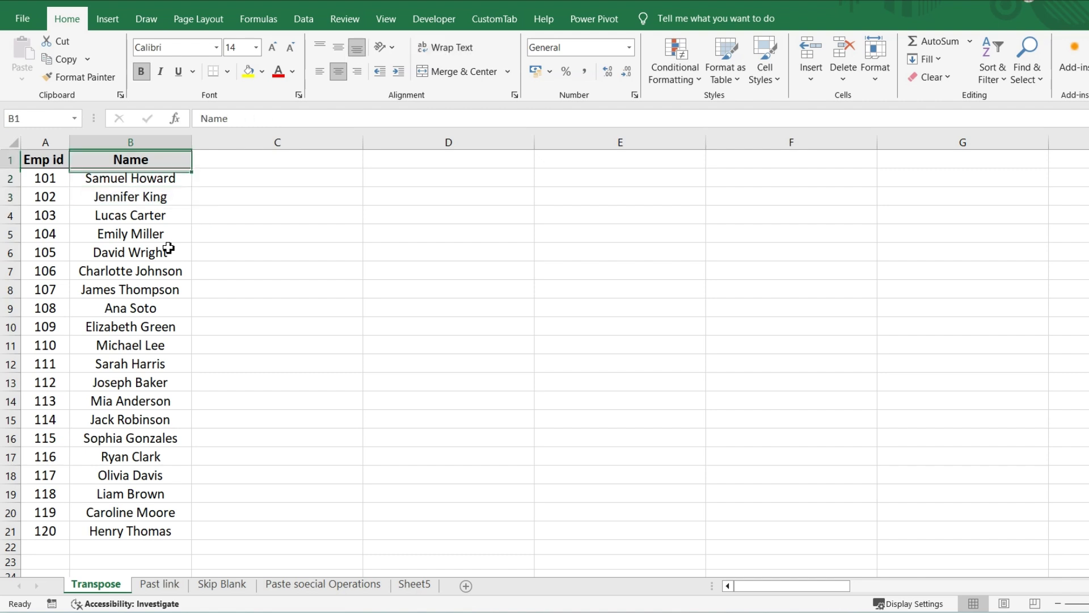
key(Down)
key(ctrl+shift+Down)
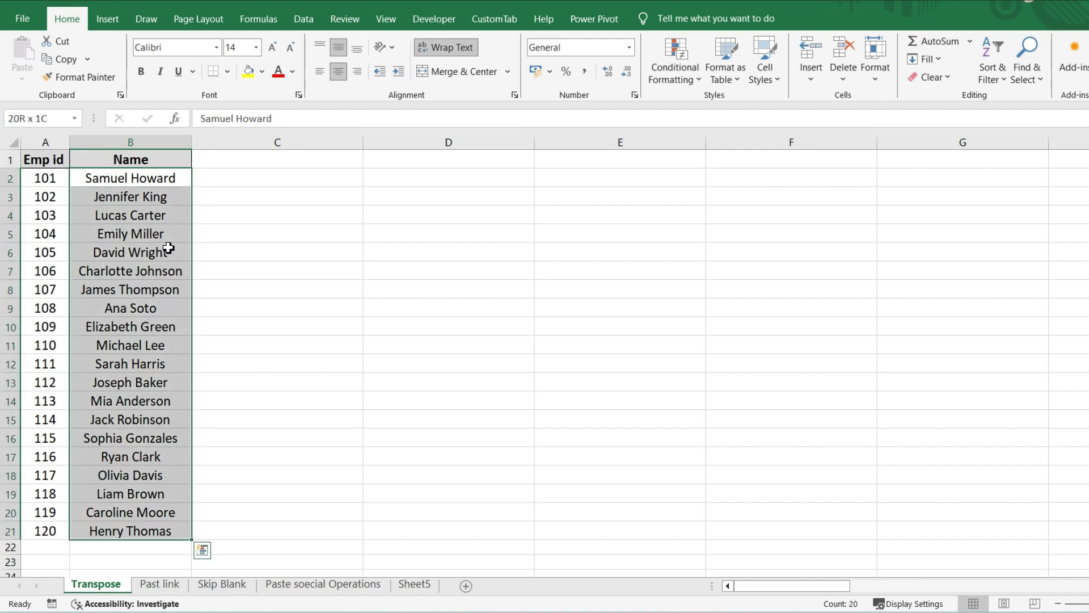
key(ctrl+c)
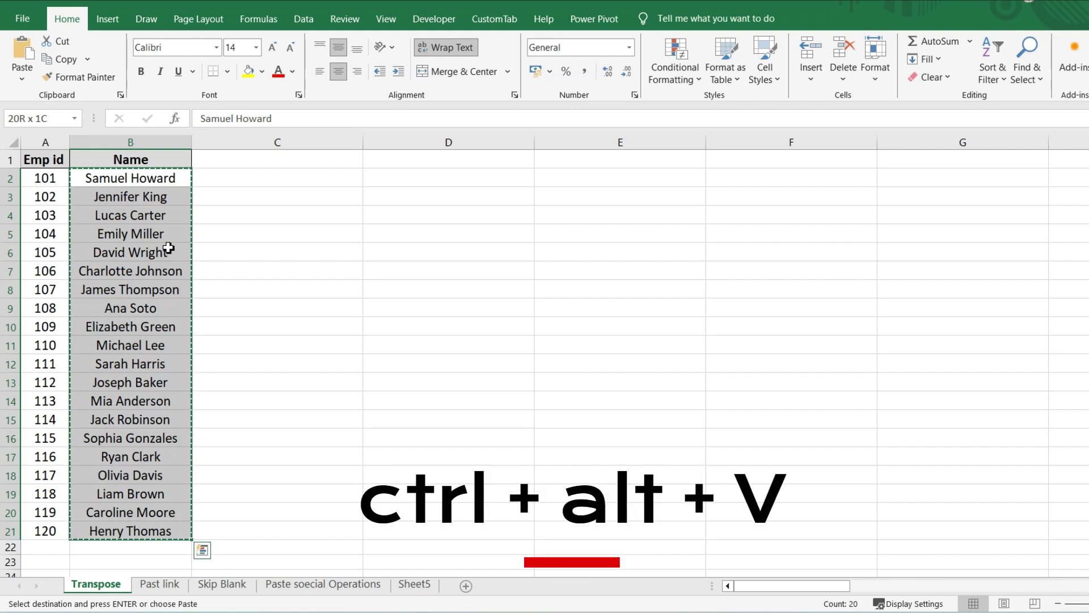
key(ctrl+alt+v)
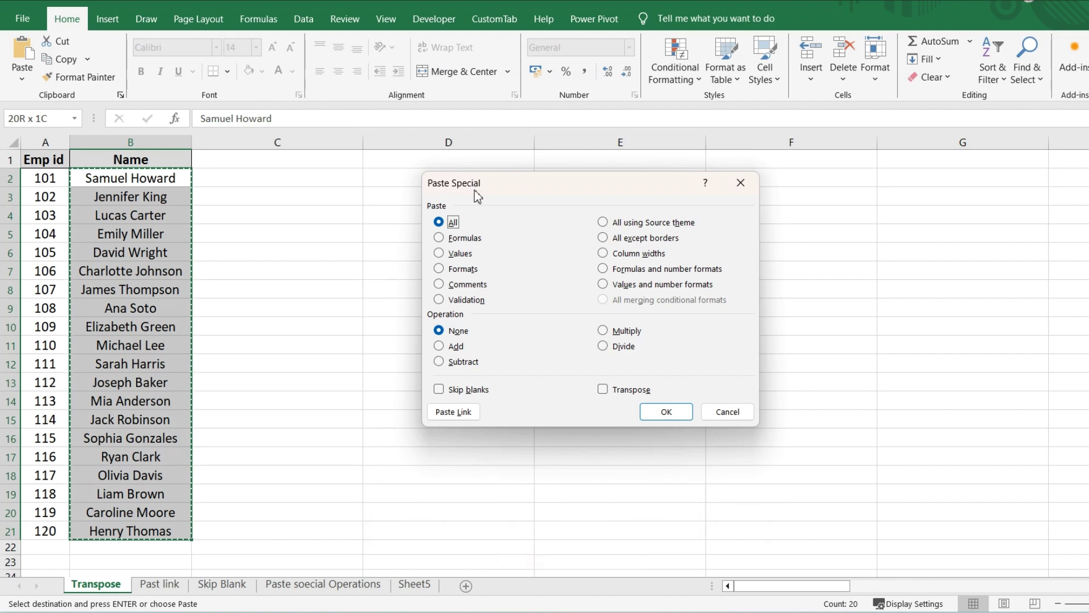
click(602, 389)
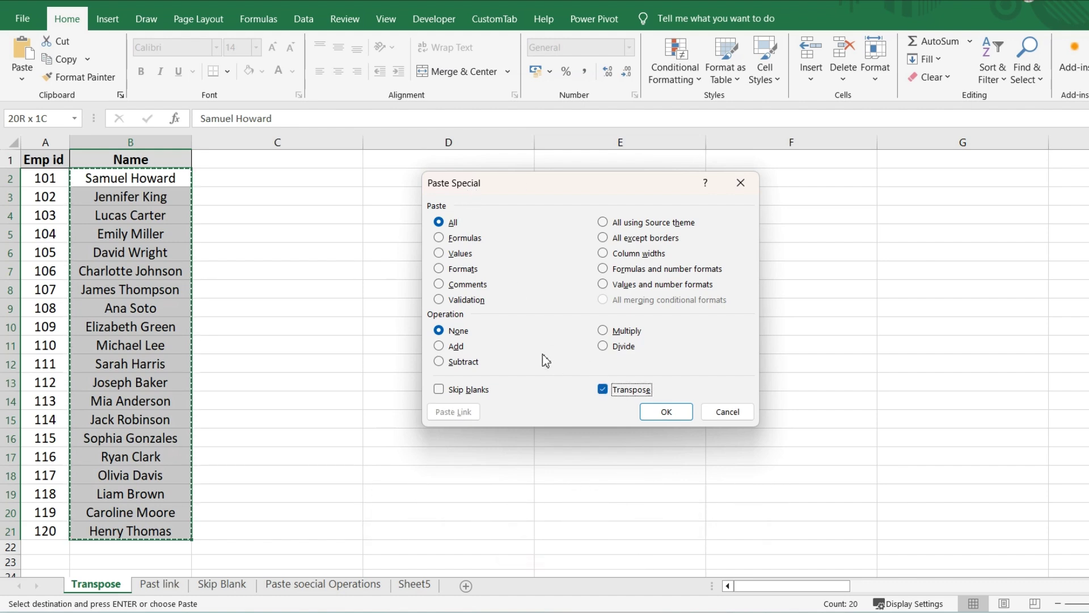
click(666, 411)
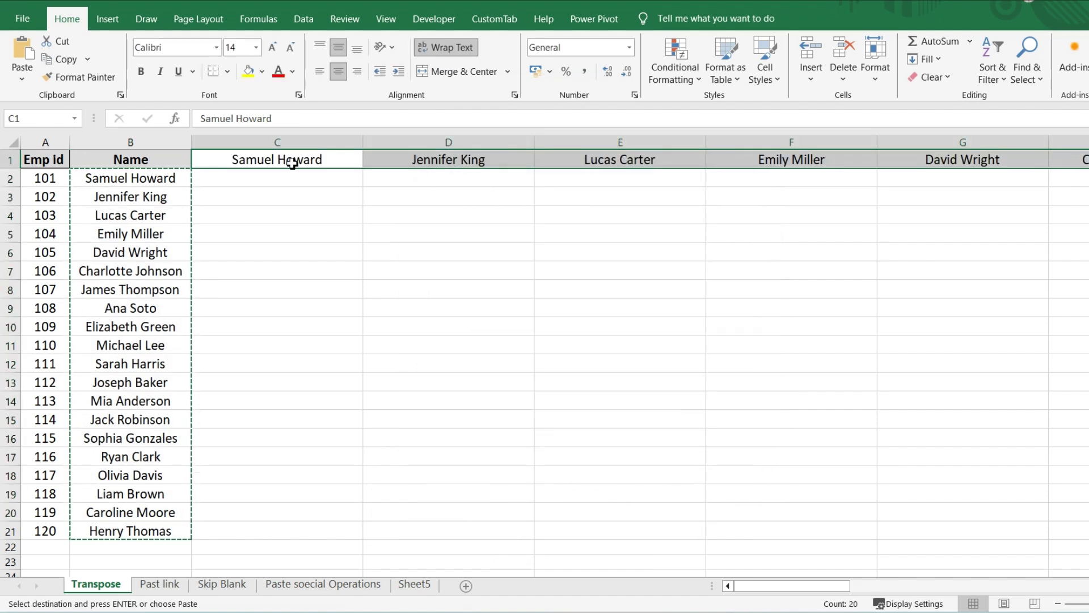
key(Tab)
scroll(292, 164, right, 5)
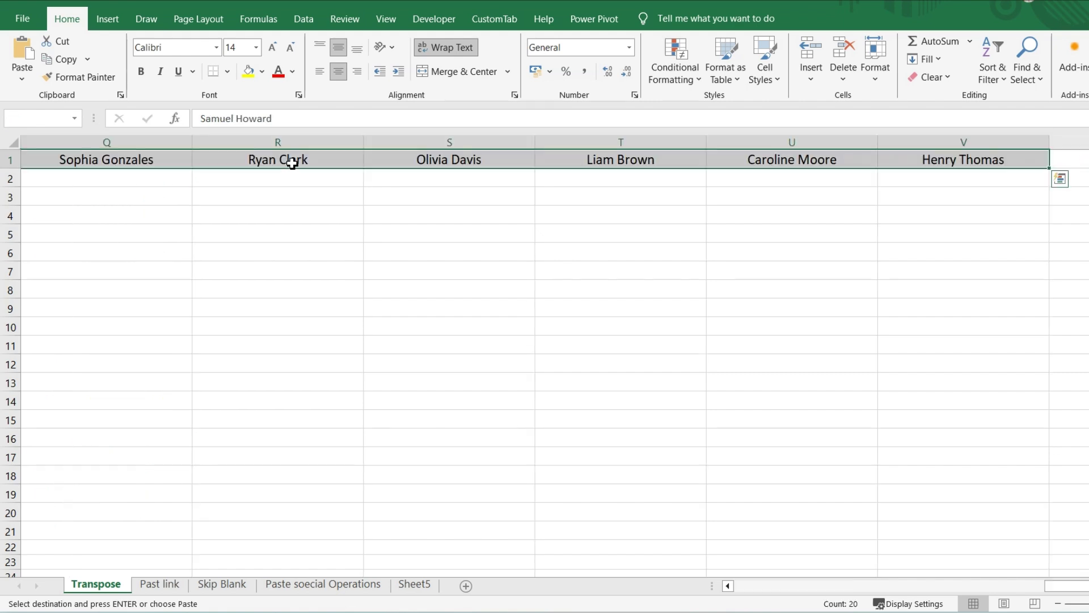
key(ctrl+z)
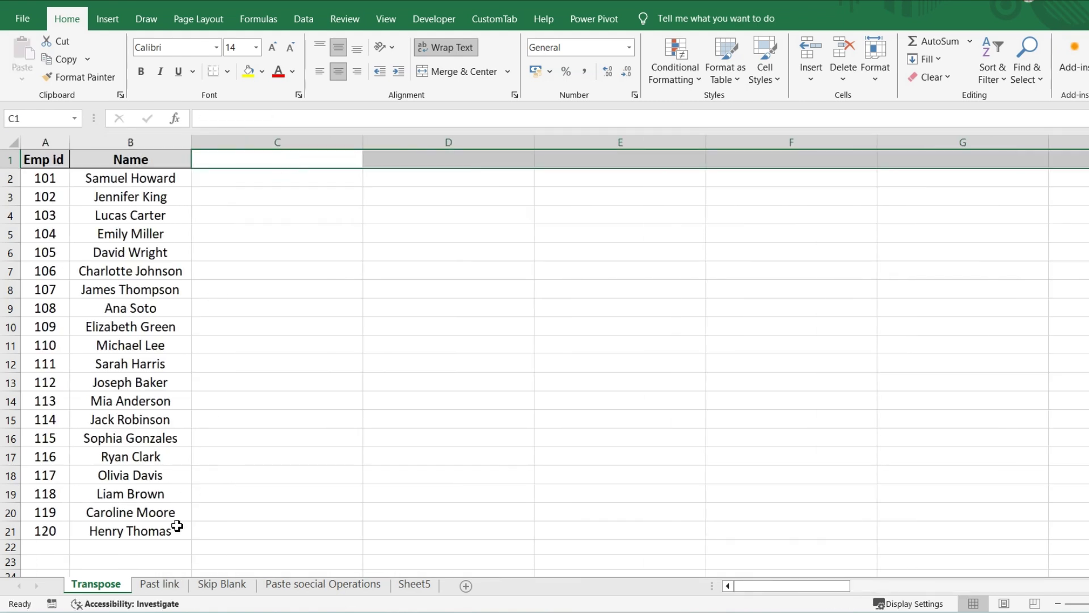
On the Past link sheet, copy the names in B2:B21 and paste them into F2.
click(160, 584)
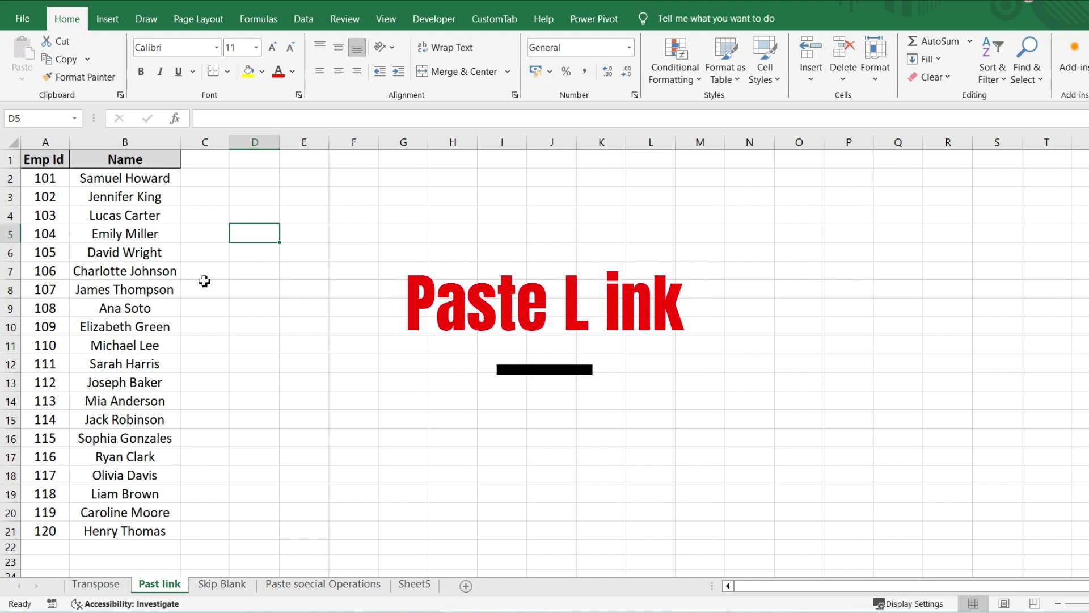
click(169, 175)
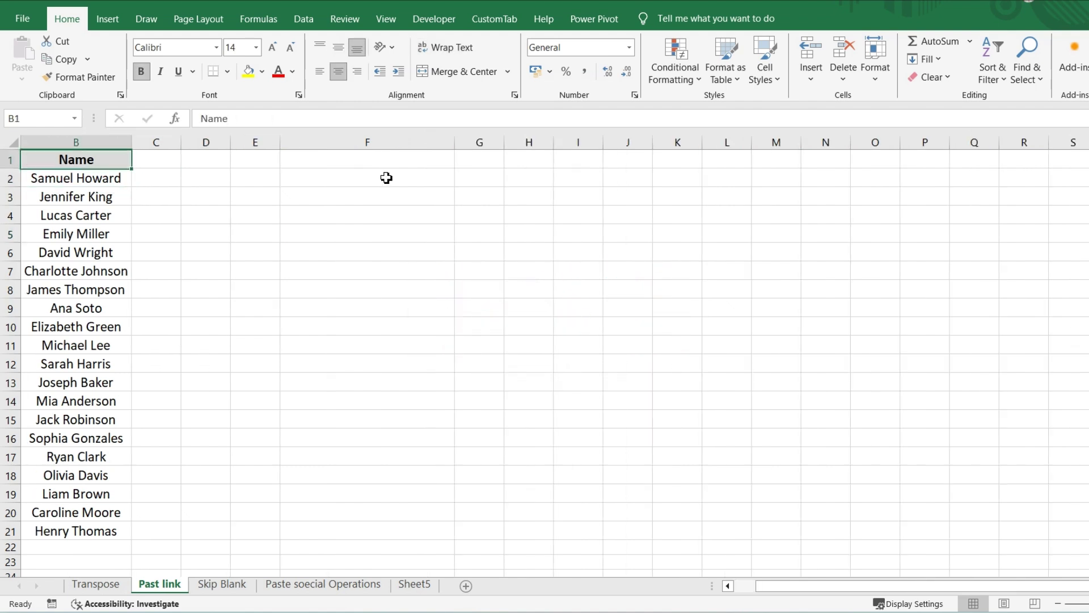
key(Down)
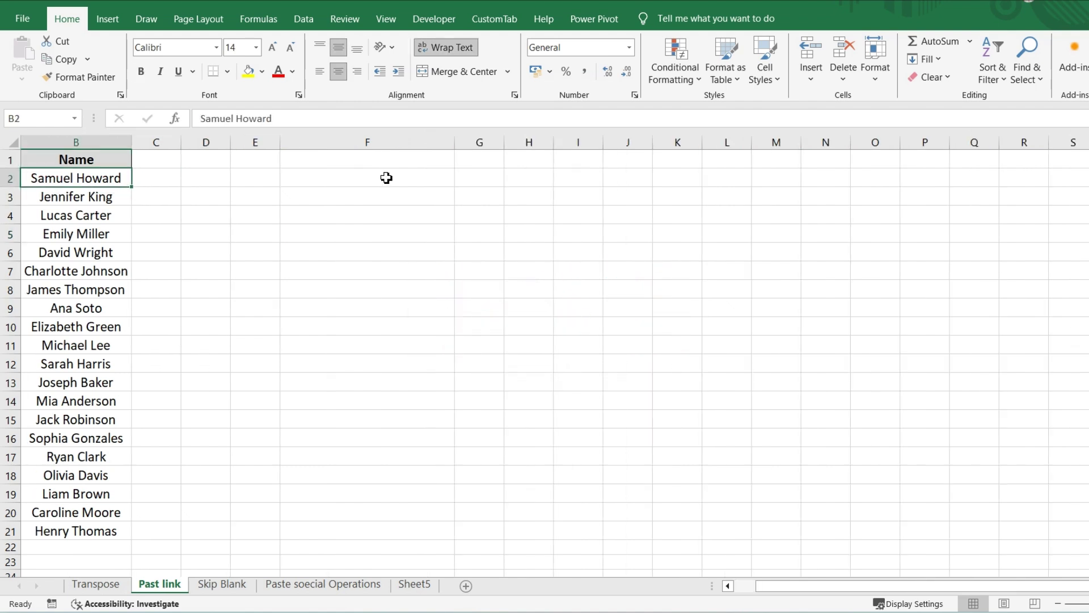
key(ctrl+shift+Down)
key(ctrl+c)
key(Right)
key(Right)
key(Right)
click(387, 177)
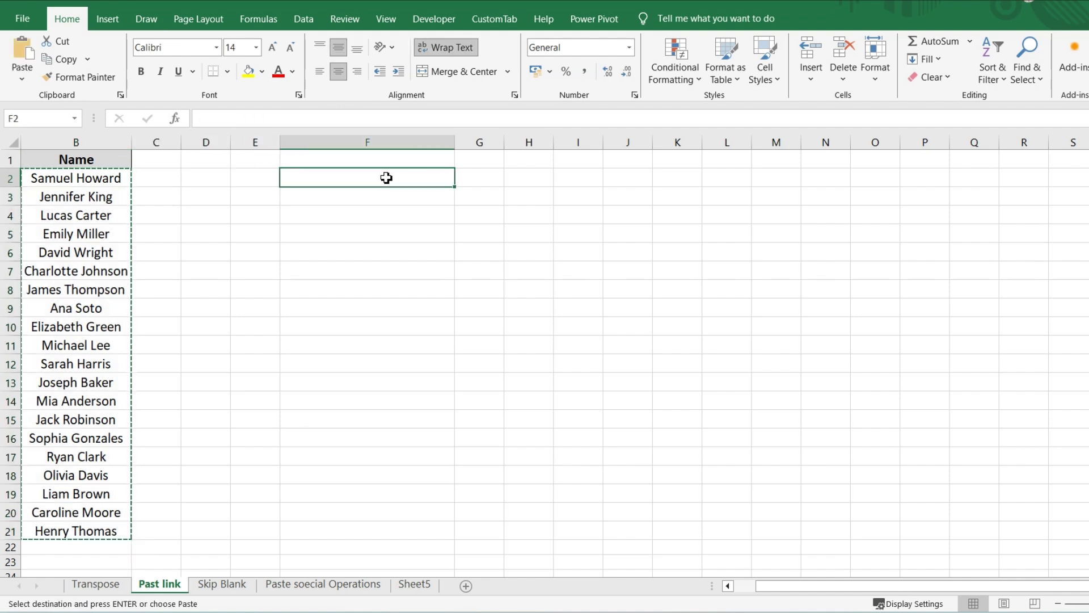
key(ctrl+v)
key(Left)
key(Left)
key(Left)
key(Left)
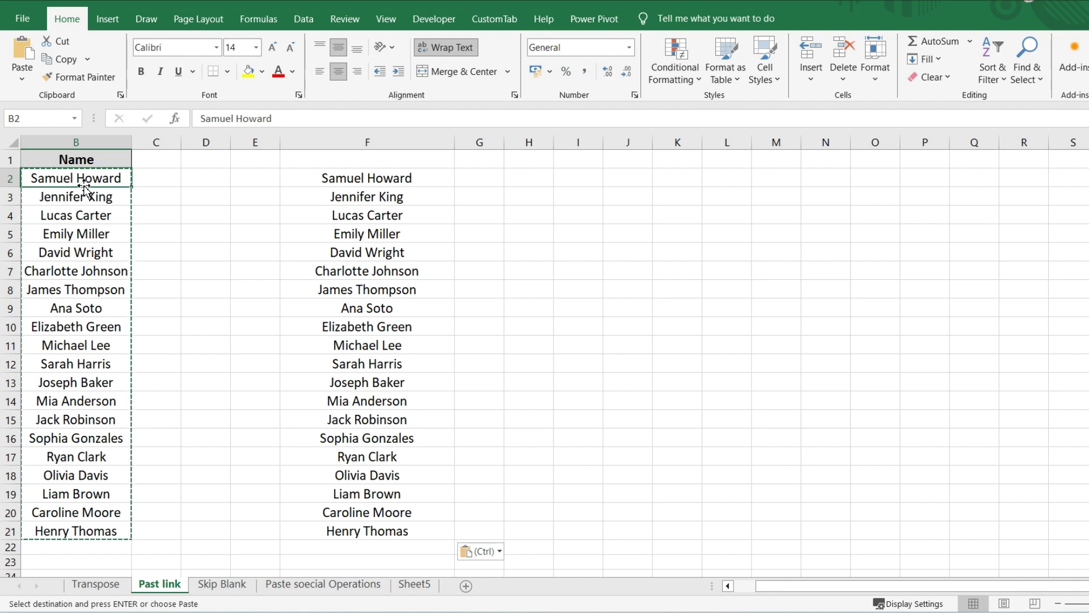
Delete the pasted names from F2:F21, recopy B2:B21, and select F2.
click(365, 177)
key(ctrl+shift+Down)
key(Delete)
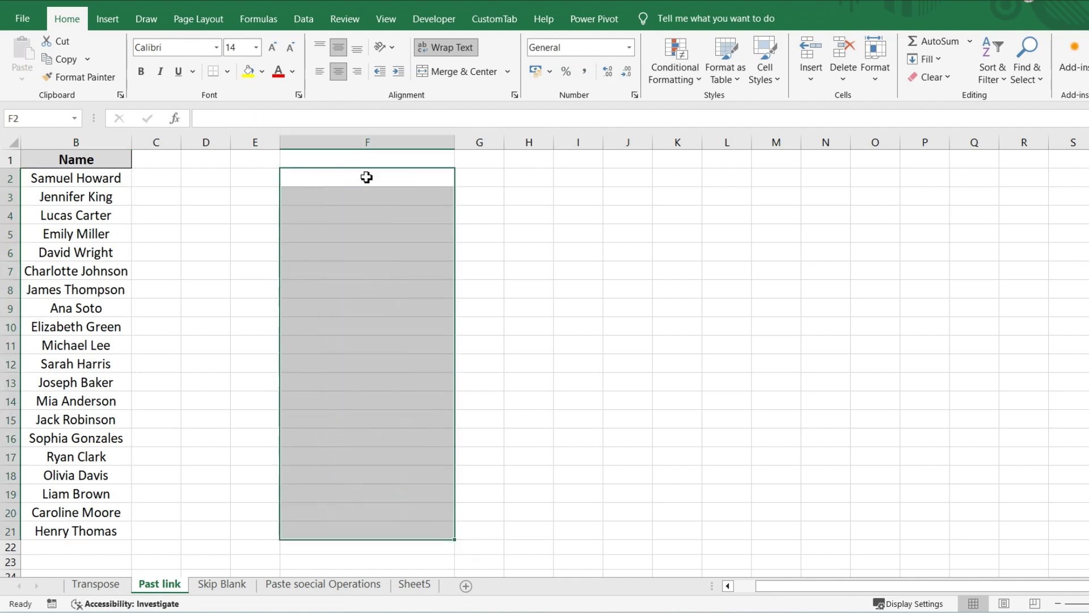
key(ctrl+Left)
key(ctrl+shift+Down)
key(ctrl+c)
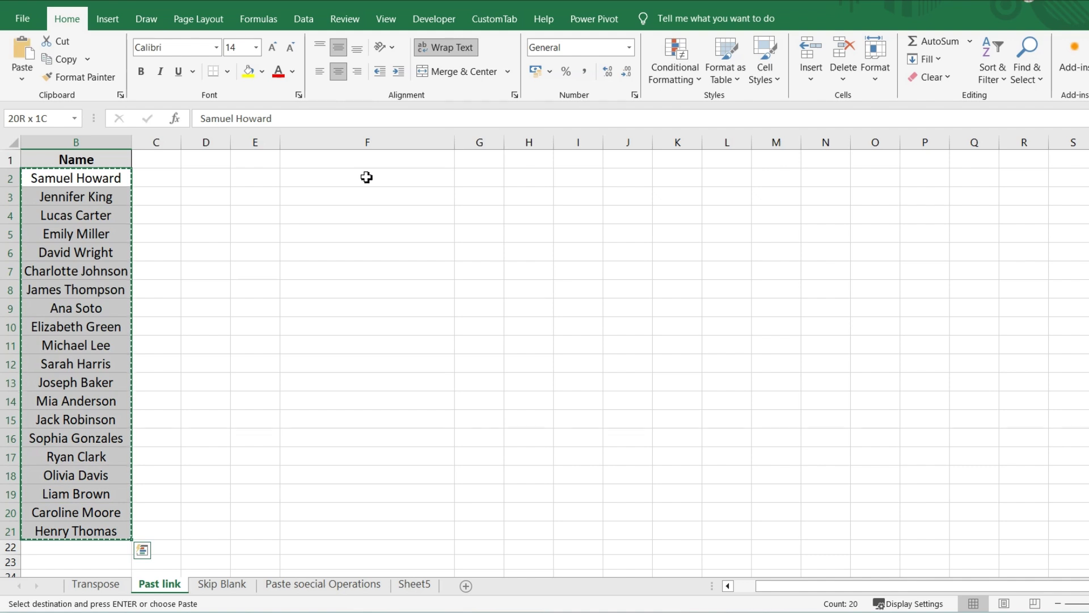
click(382, 179)
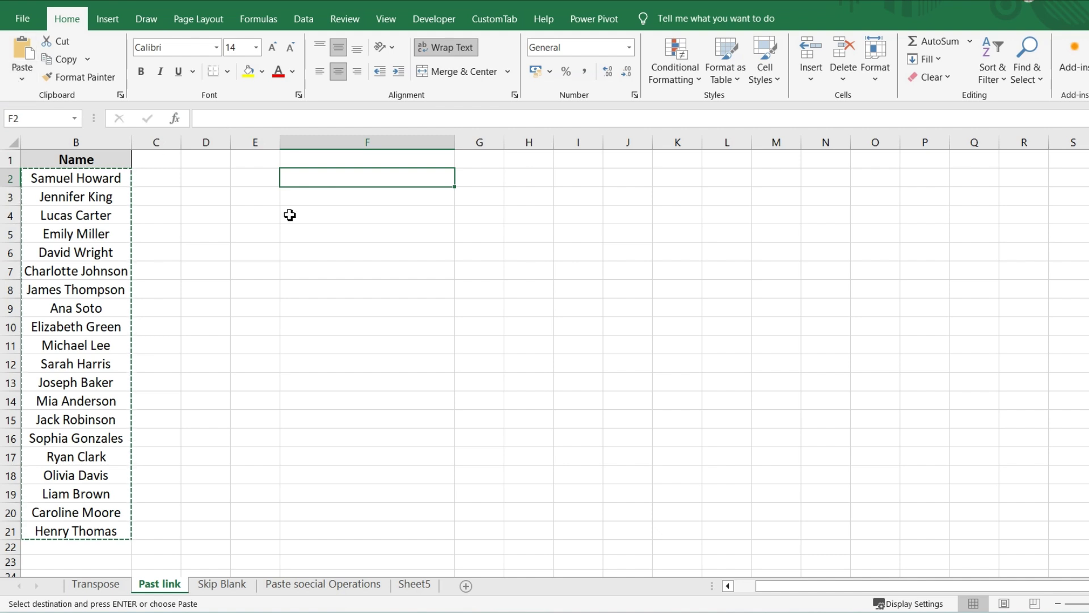
Paste the names into F2:F21 as links, then overwrite B2 with test text.
key(ctrl+alt+v)
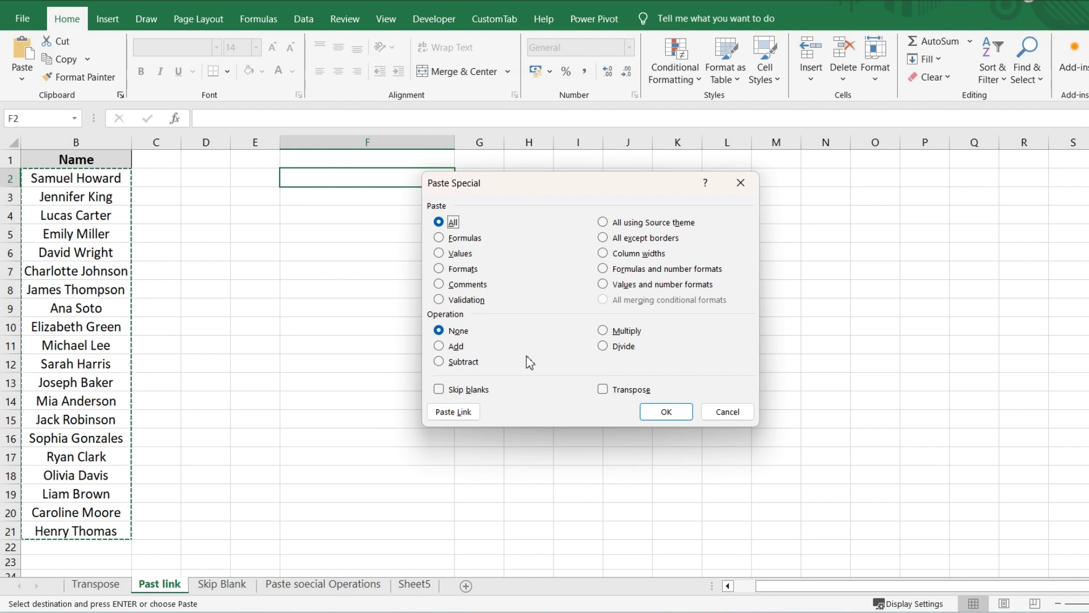
click(458, 415)
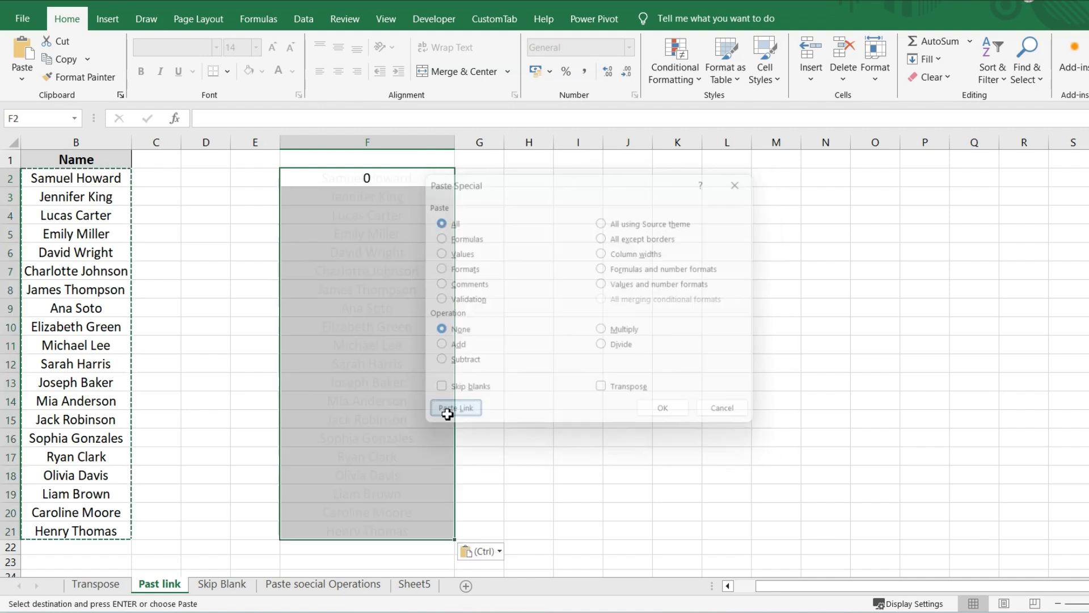
click(56, 176)
text(daskjfhskad)
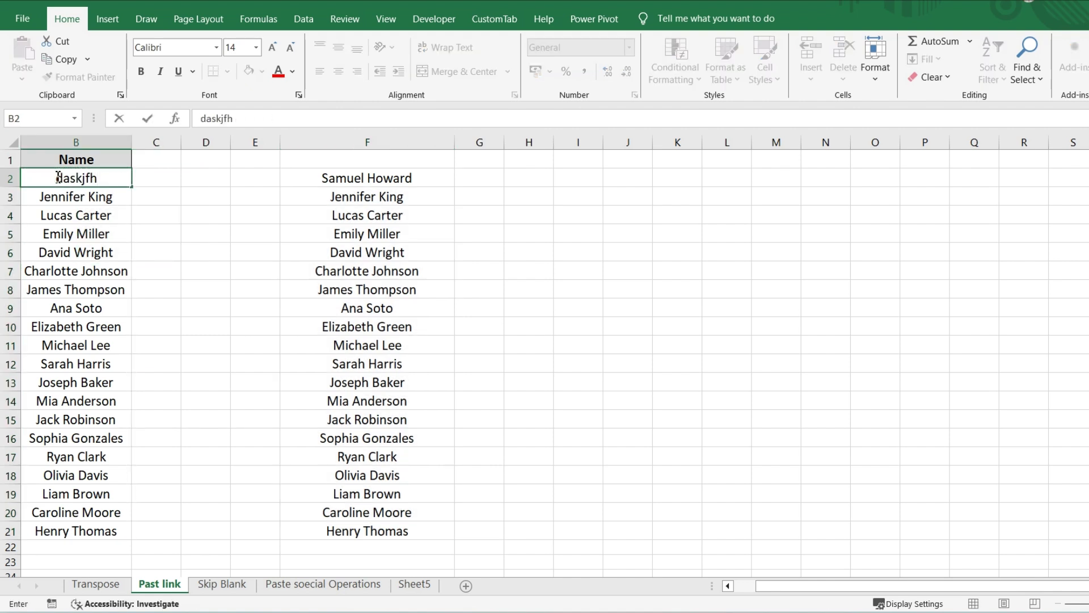
key(Tab)
Overwrite B3 with test text, undo the test edits, and return to F2.
key(Return)
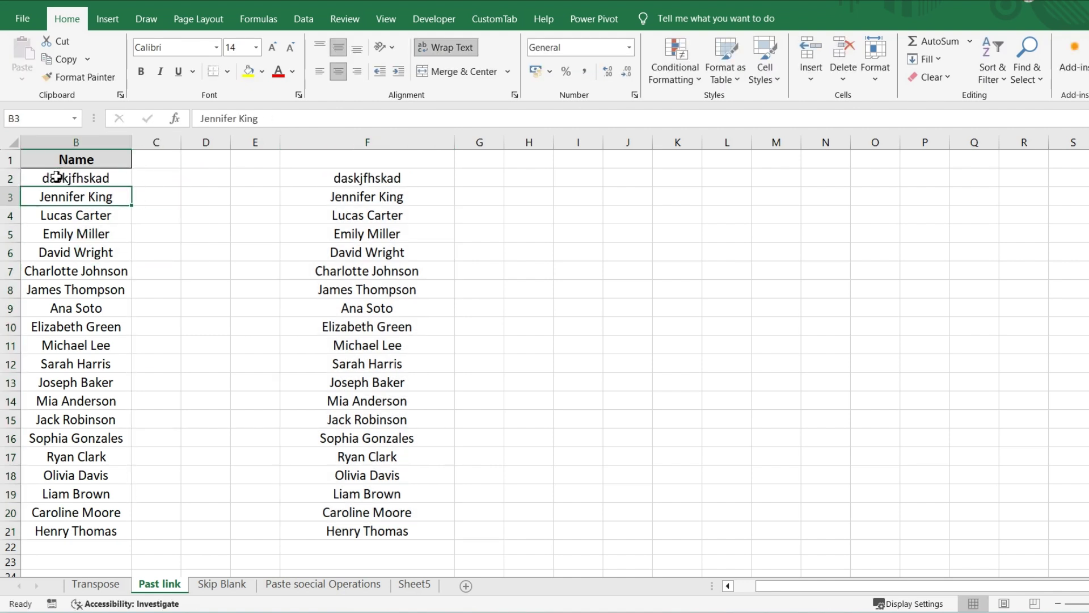
text(asdjkfhkas)
key(Tab)
key(ctrl+z)
key(ctrl+z)
key(ctrl+z)
key(Down)
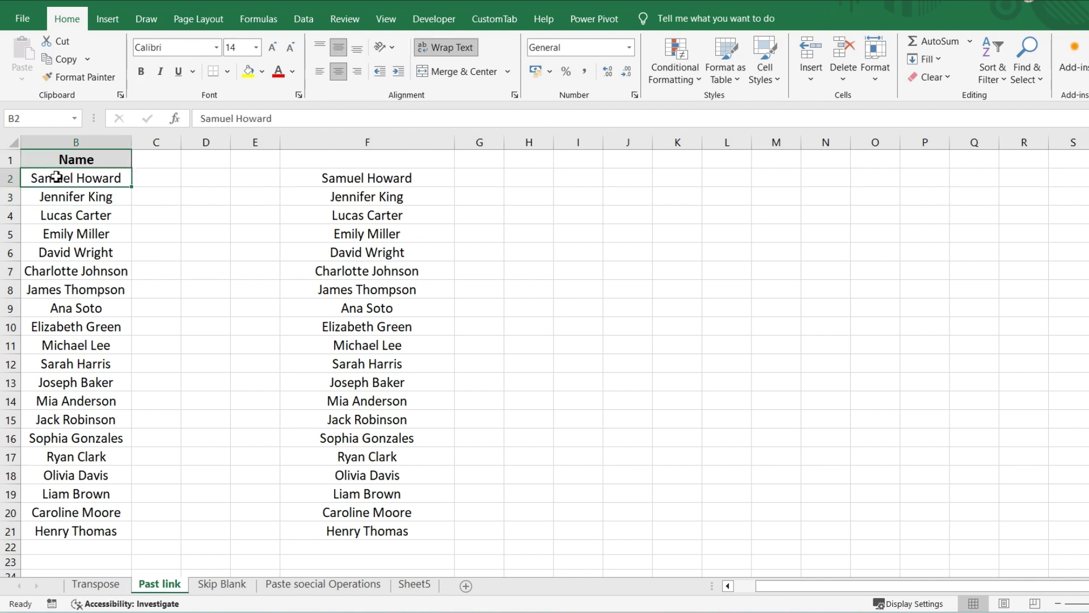
key(Right)
key(Right)
key(Right)
key(Right)
key(Right)
key(Left)
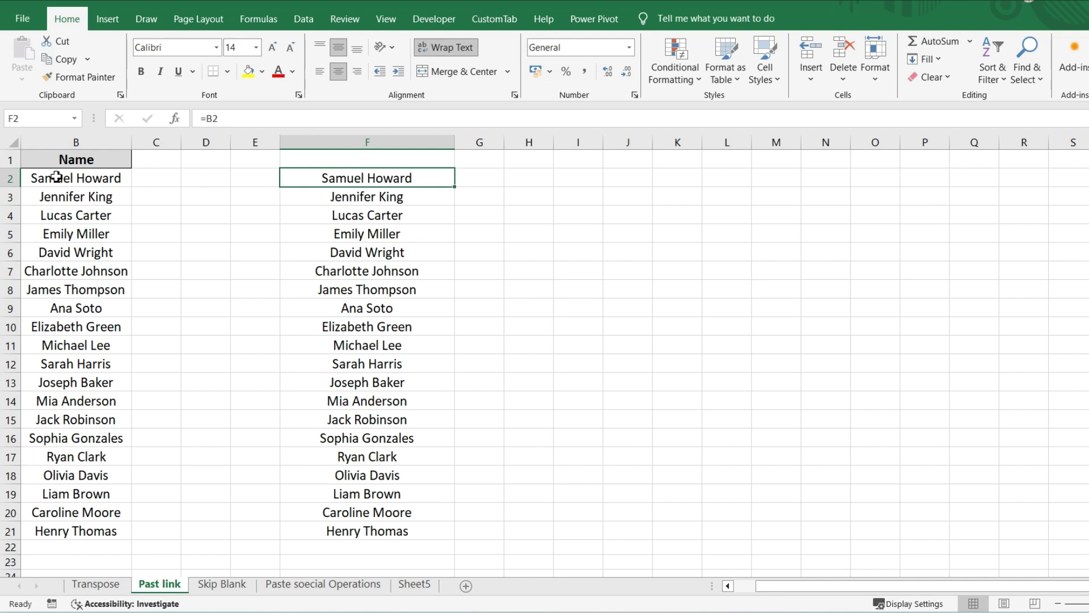
Clear the links from F2:F21 and enter the formula =B2 in F2.
key(ctrl+shift+Down)
key(Delete)
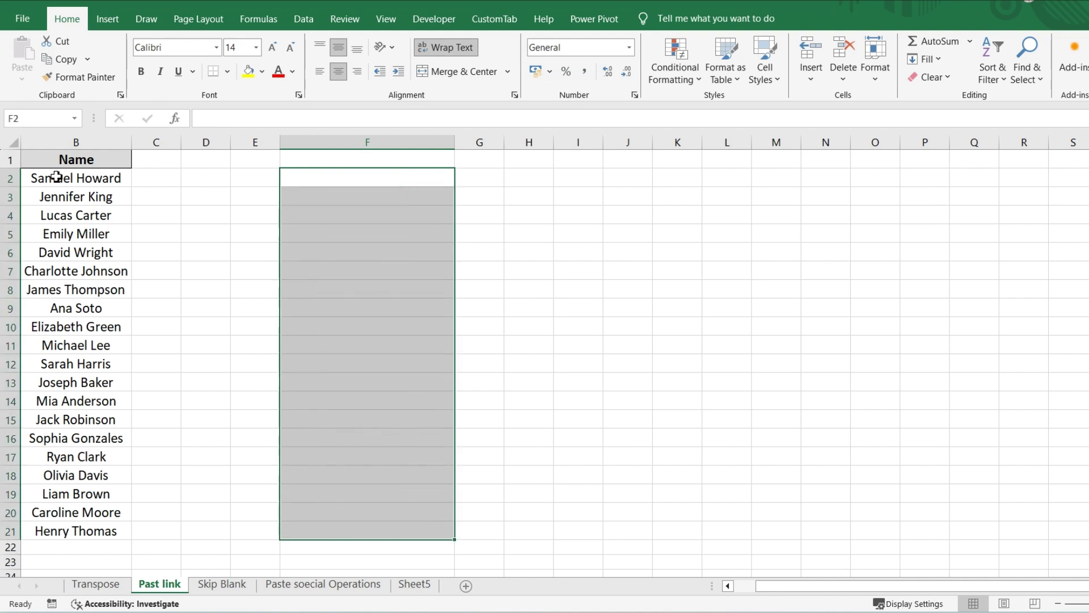
key(shift+BackSpace)
text(=)
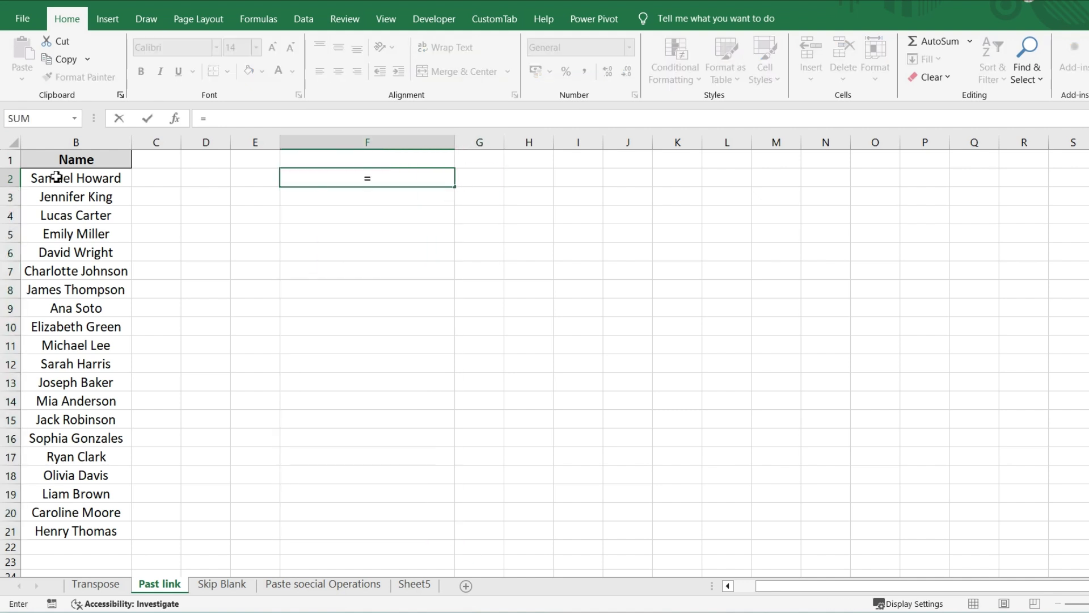
key(Left)
key(Left)
key(Left)
key(Left)
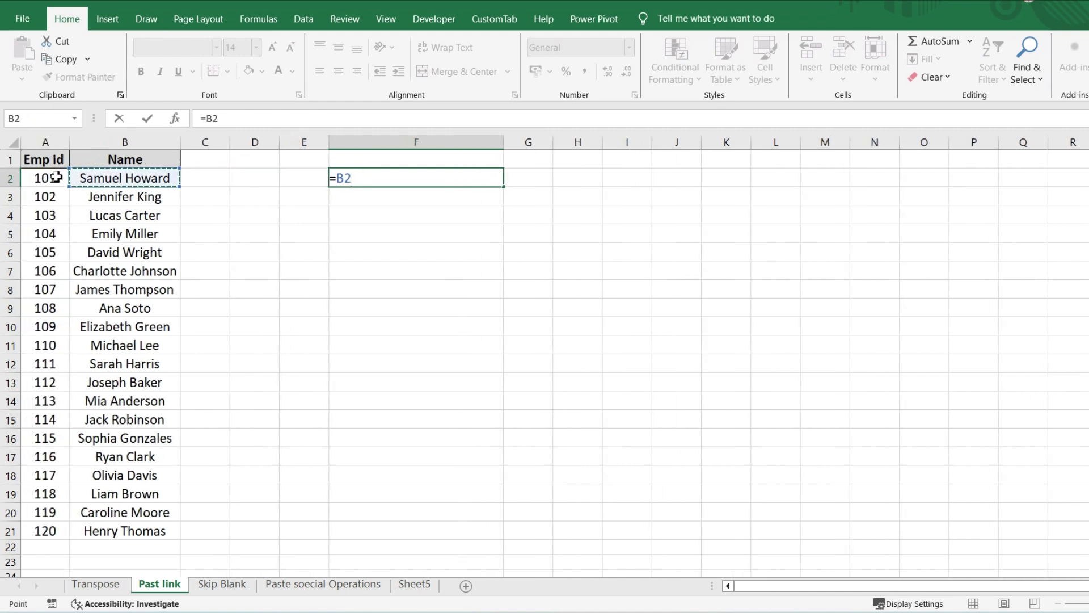
key(Return)
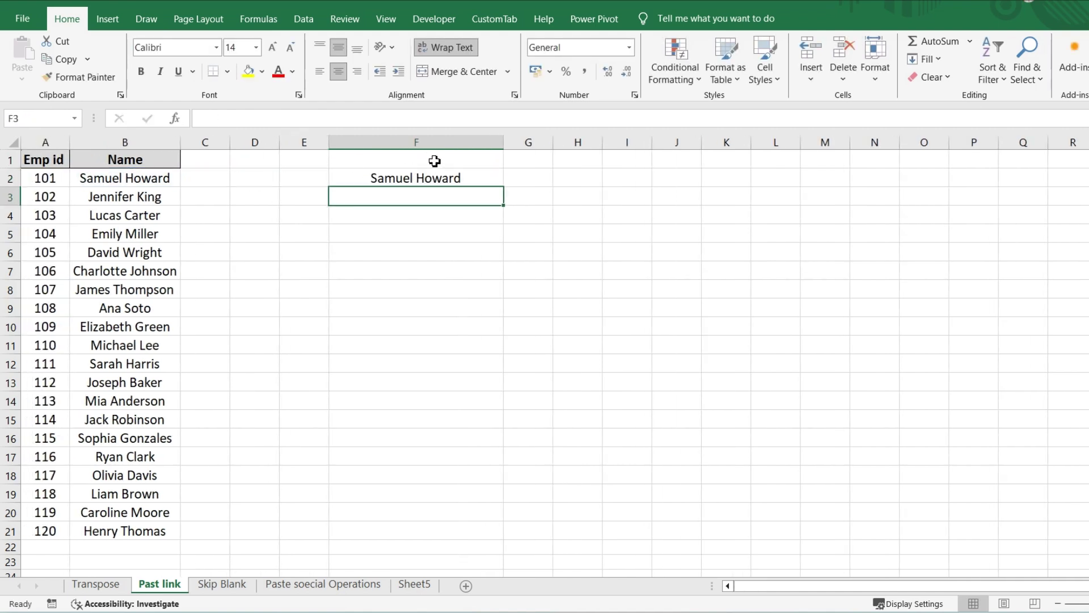
Fill the =B2 formula down to F21, test it by editing B2 and B3, then undo.
click(437, 177)
drag(503, 187, 506, 539)
click(532, 303)
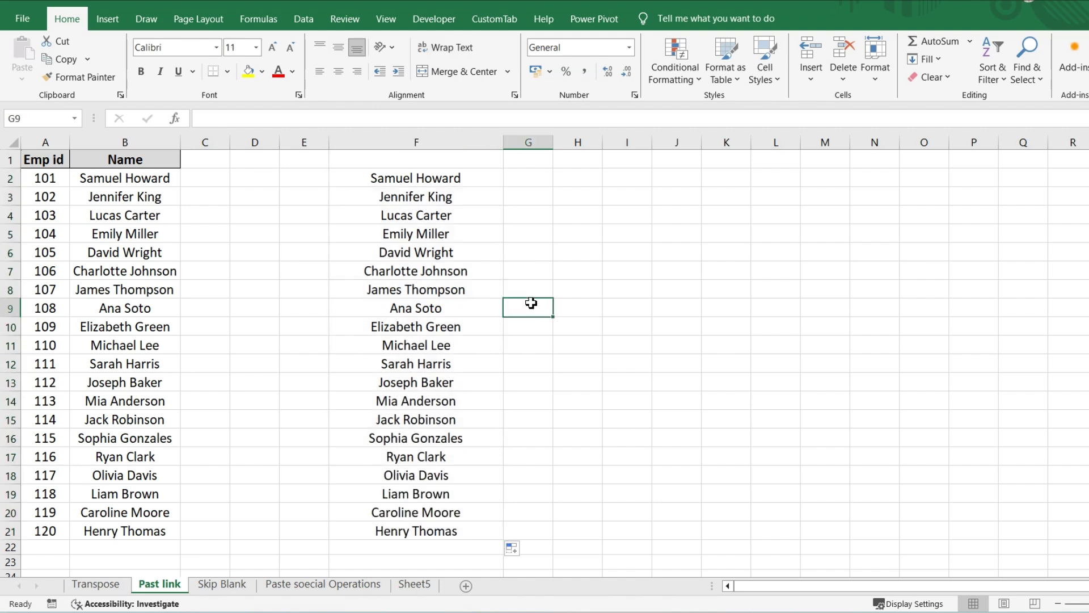
text(djfkask)
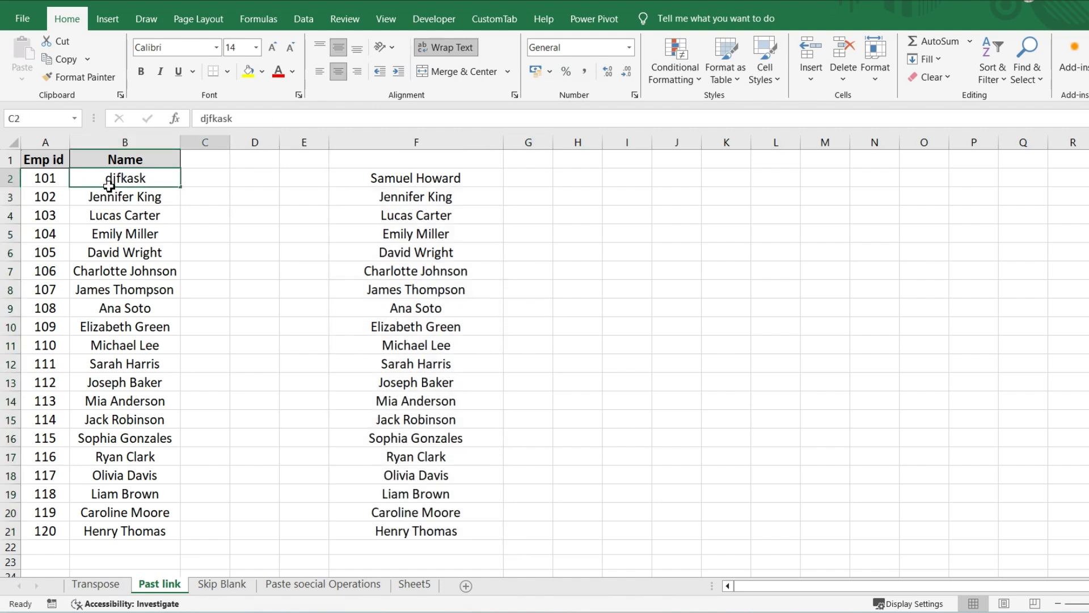
key(Return)
text(daskjfhkdsa)
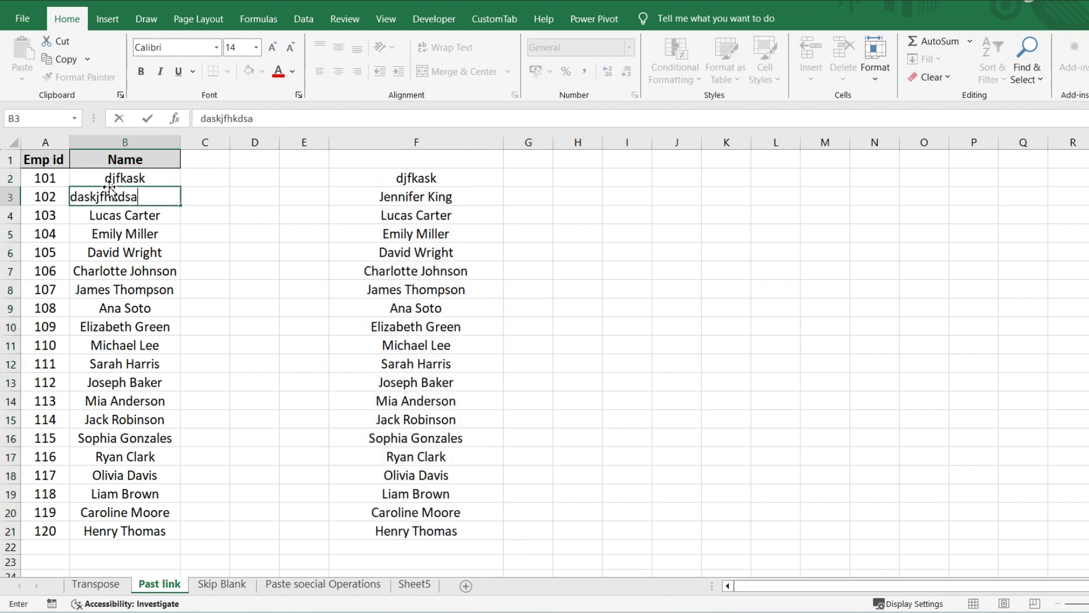
key(Tab)
key(ctrl+z)
key(ctrl+z)
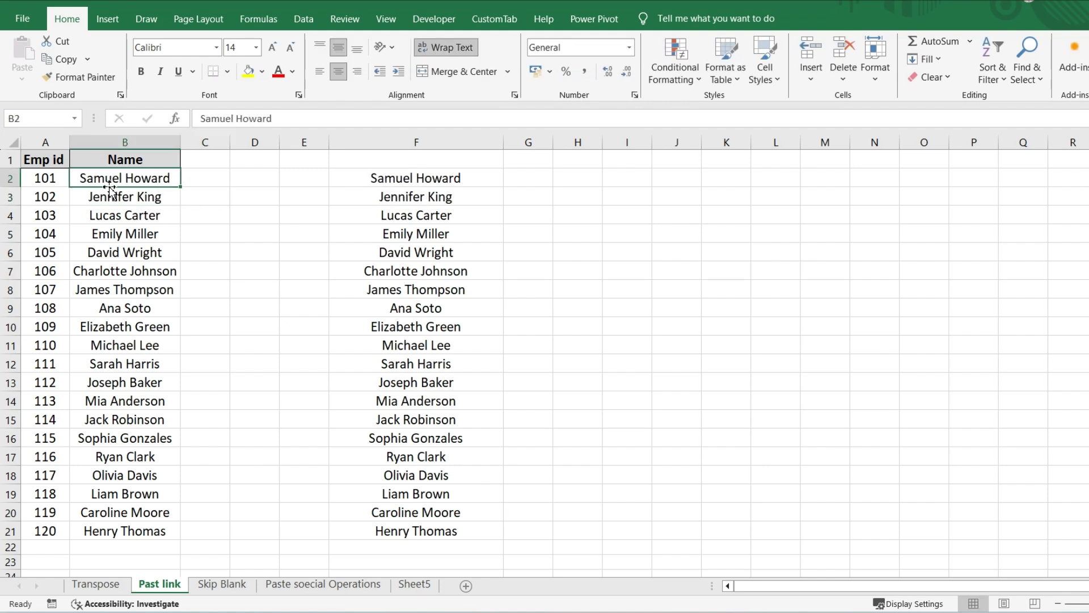
key(Right)
key(Right)
key(Right)
key(Right)
key(Right)
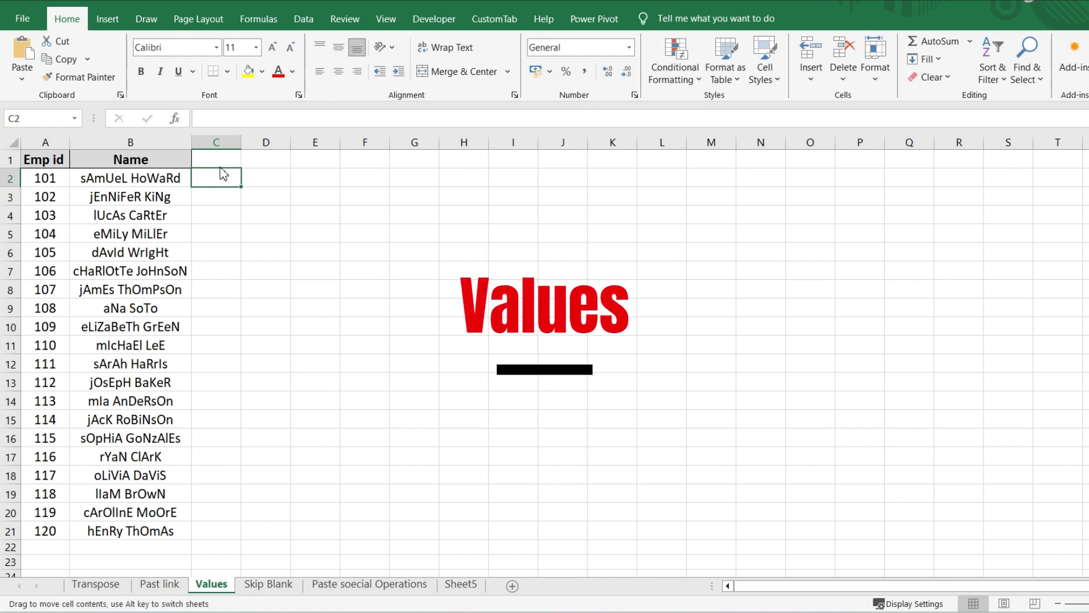
Enter the formula =PROPER(B2) in cell C2.
click(113, 179)
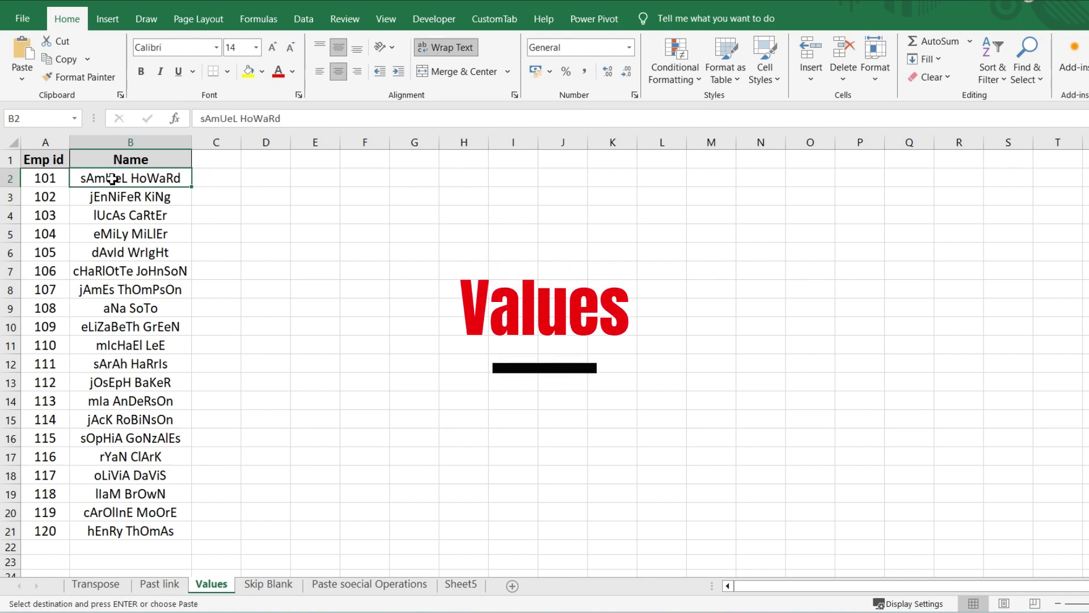
click(227, 171)
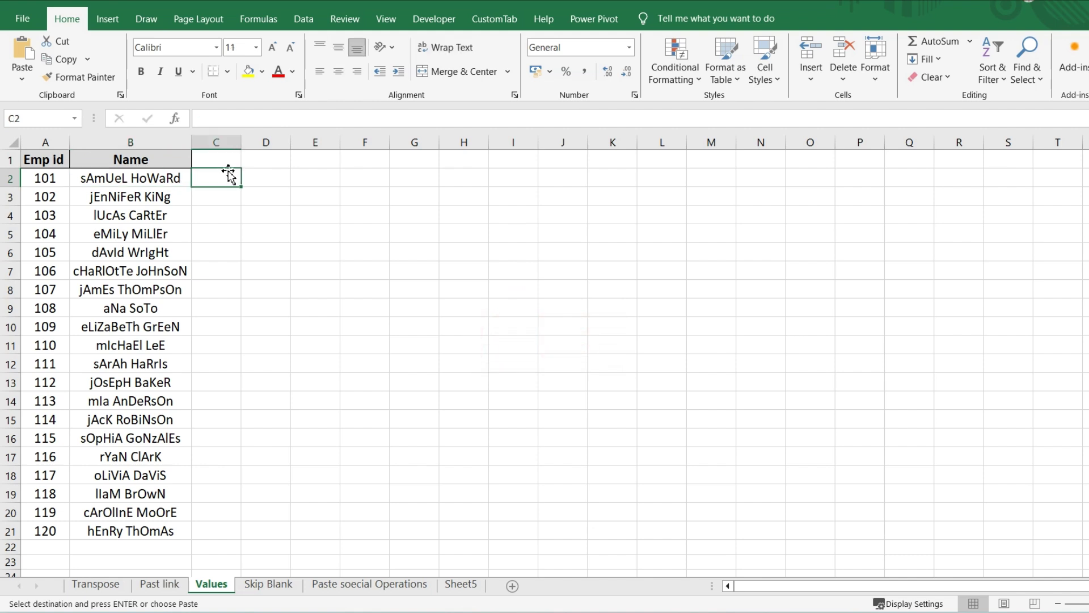
click(140, 177)
key(Right)
text(=prop)
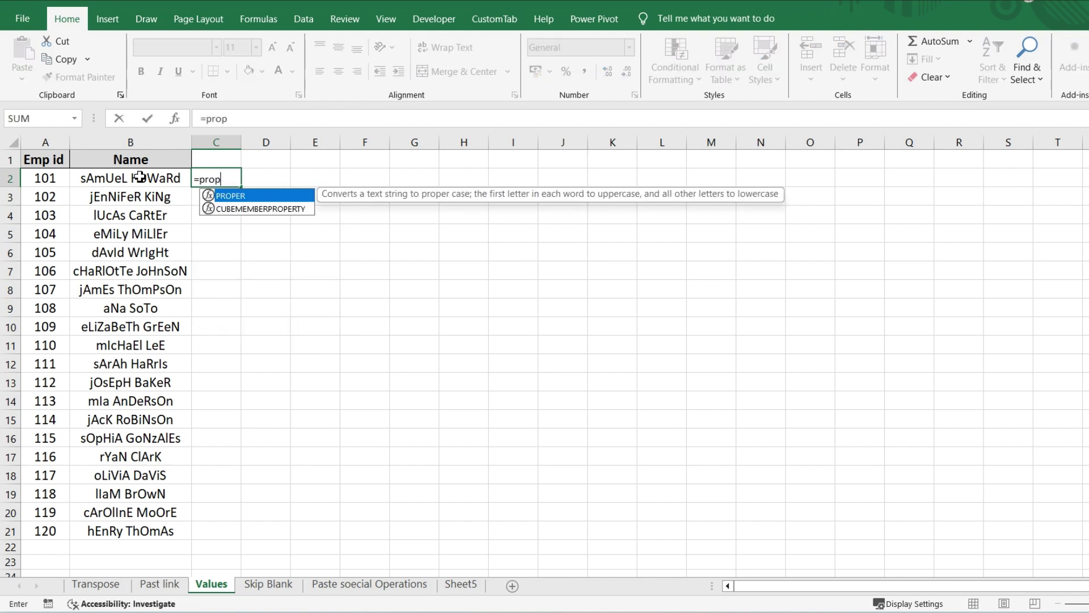
key(Tab)
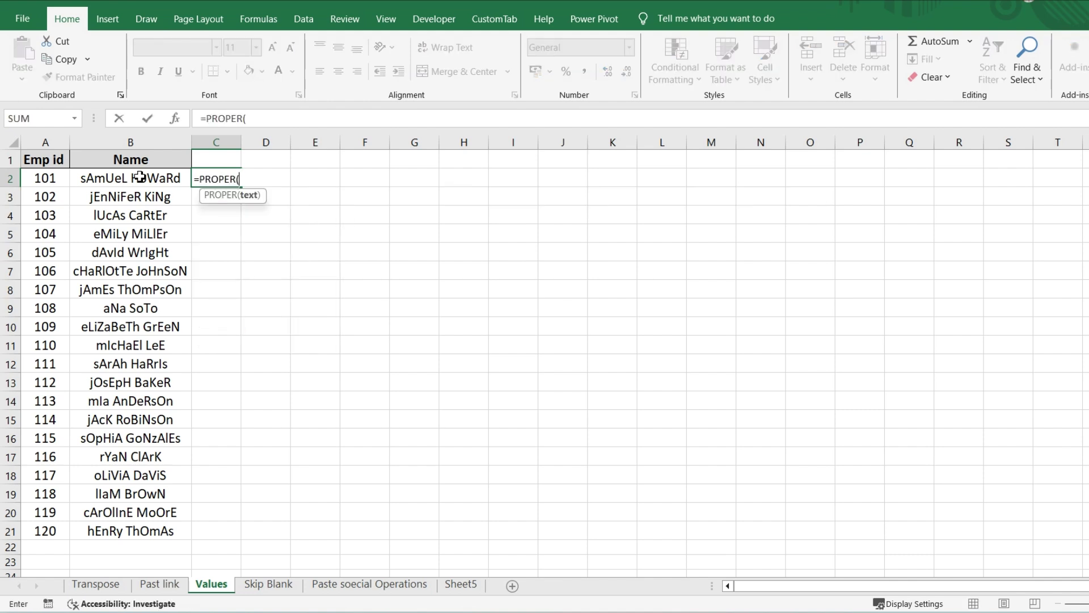
click(139, 177)
key(Return)
Fill the PROPER formula down to C21 and autofit column C's width.
click(234, 178)
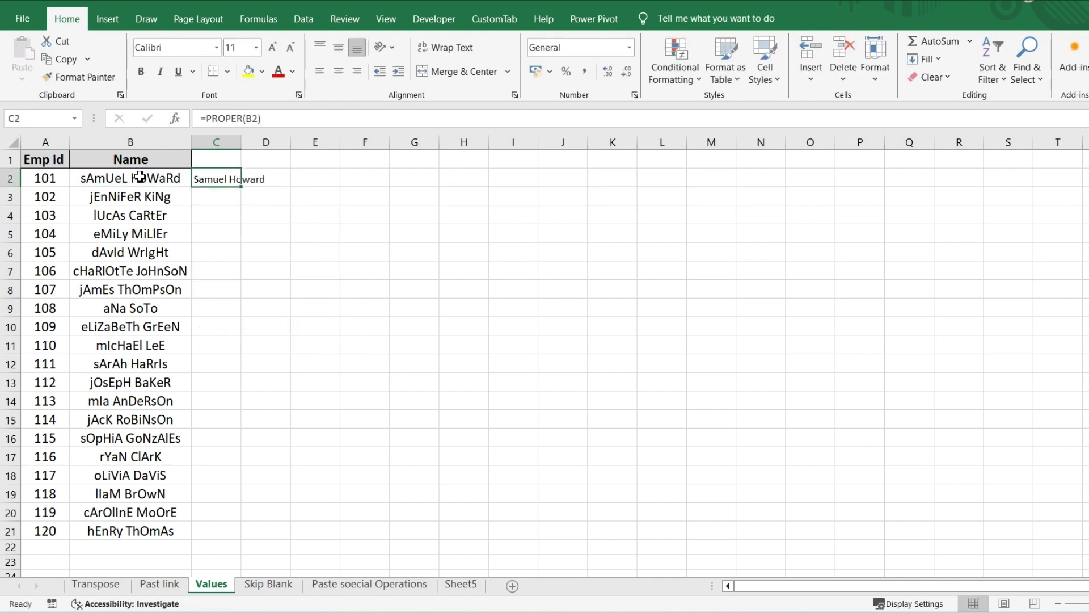
double_click(243, 187)
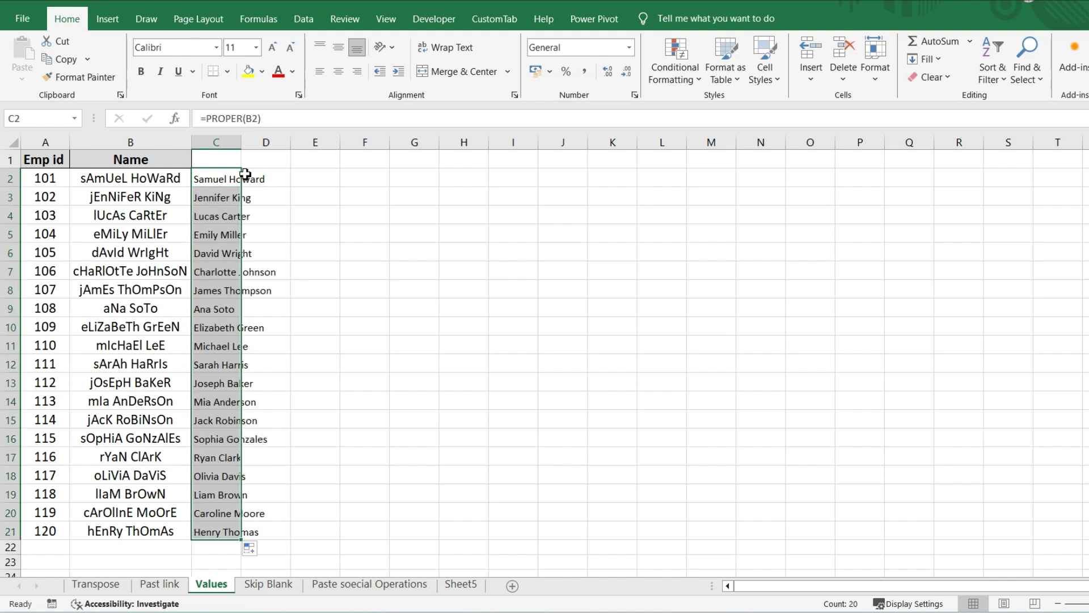
double_click(242, 143)
click(338, 212)
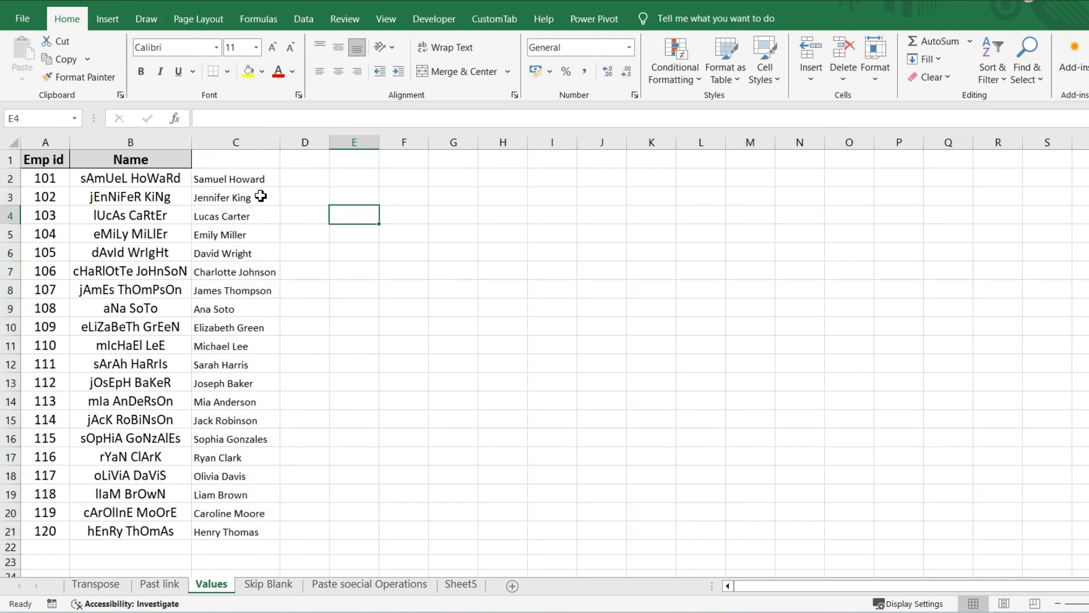
click(245, 188)
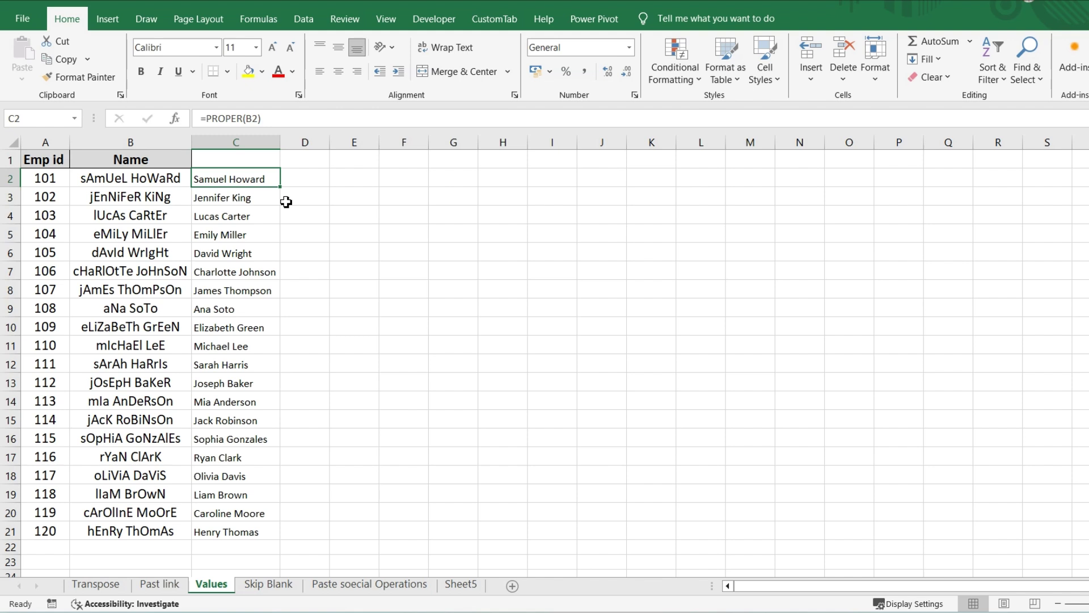
Copy the proper-case results in C2:C21.
key(ctrl+shift+Down)
key(ctrl+c)
key(Left)
key(Down)
key(Up)
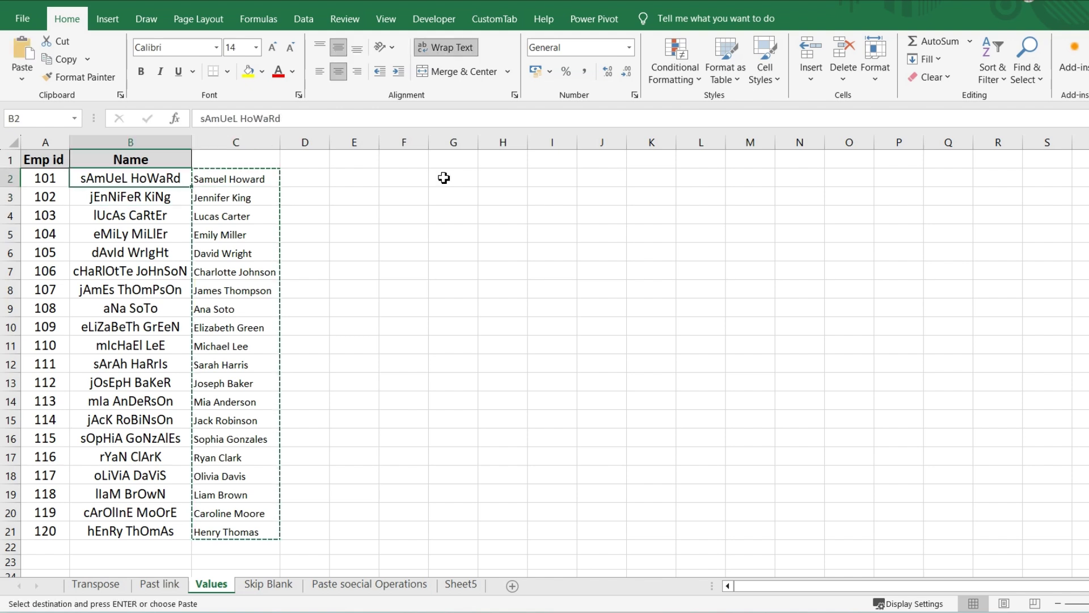
key(Right)
key(Left)
Delete B2:B21 to show the formulas depend on it, undo, then select F2.
key(ctrl+shift+Down)
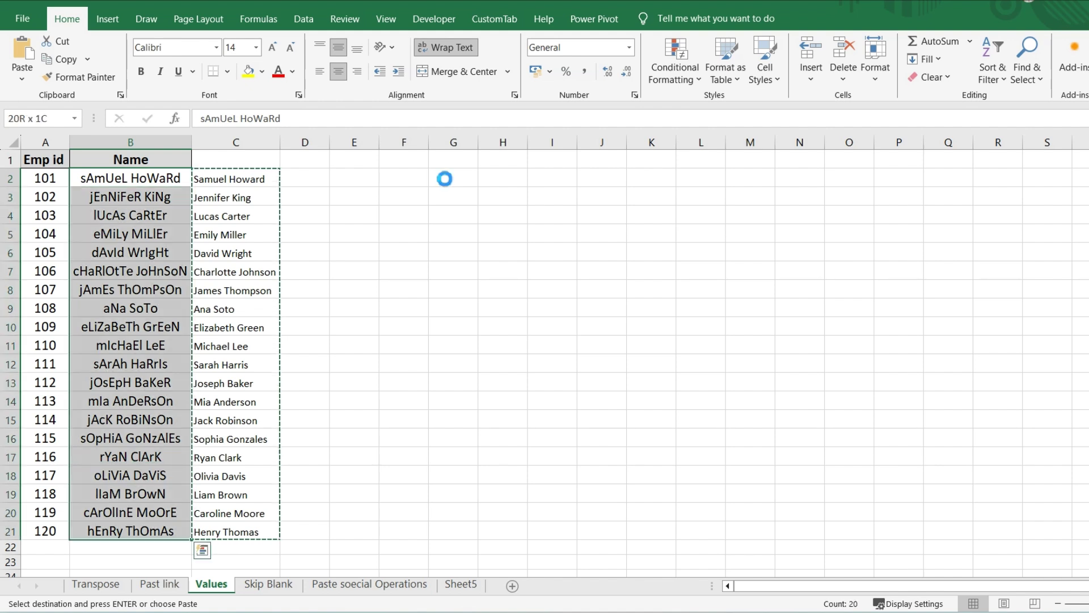
key(Delete)
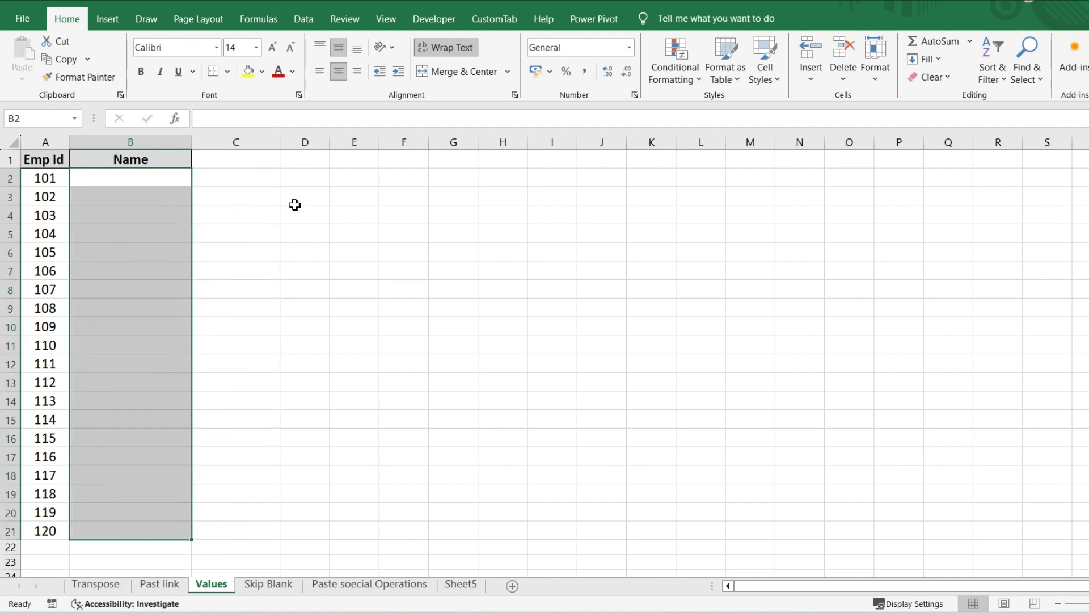
key(ctrl+z)
key(Right)
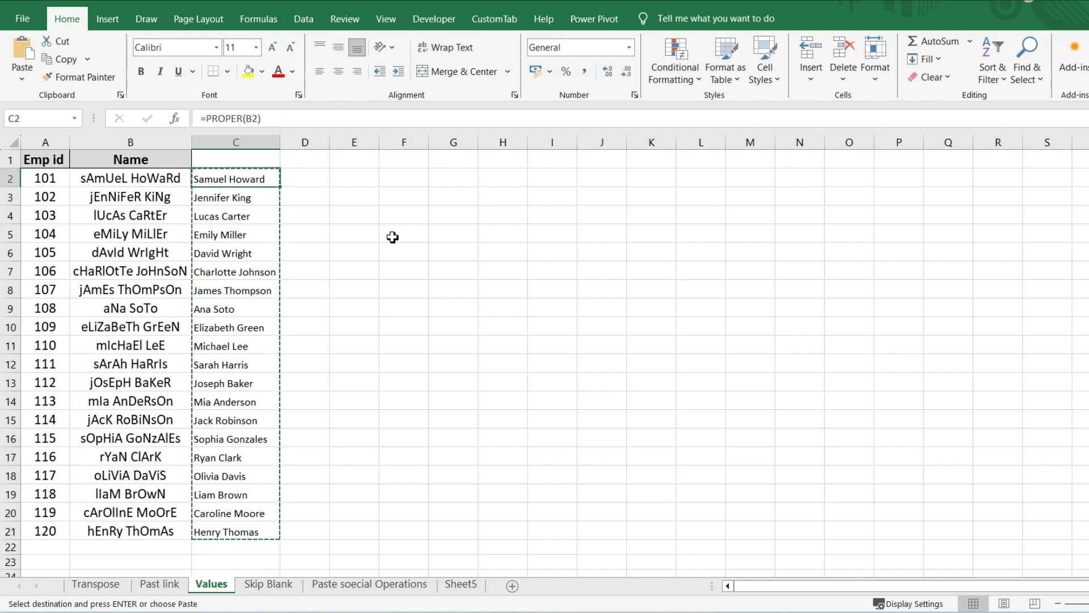
key(ctrl+shift+Down)
click(391, 181)
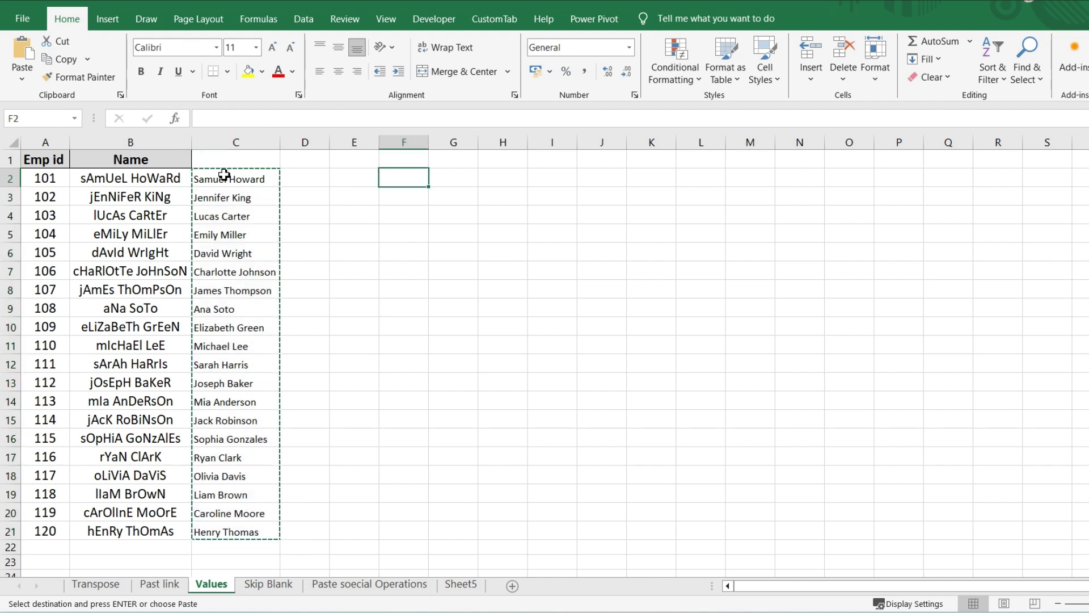
Paste the proper-case names into F2 as values only and autofit column F.
key(ctrl+alt+v)
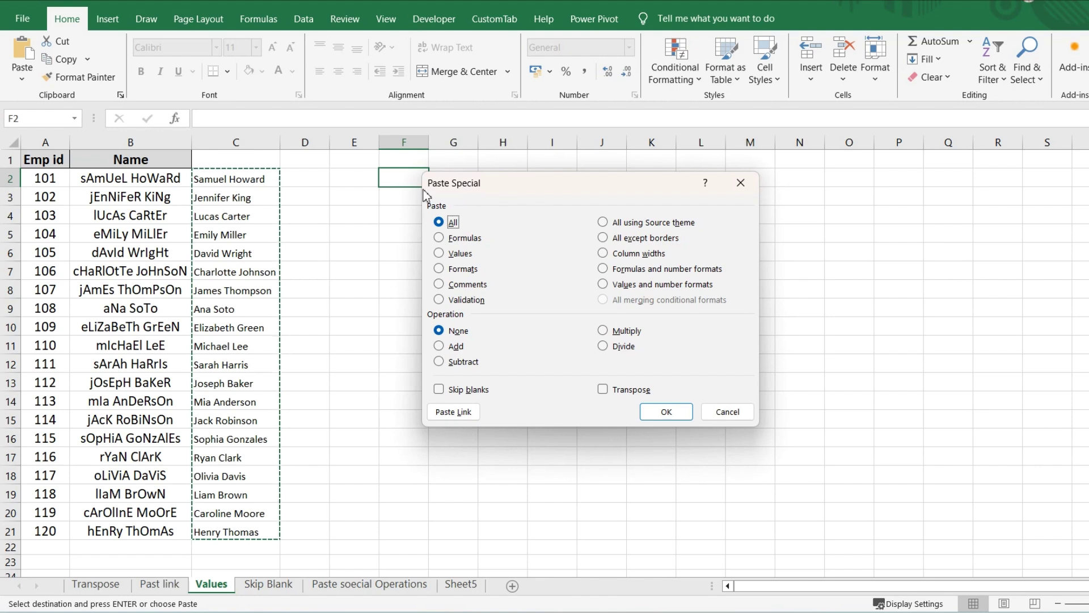
click(440, 254)
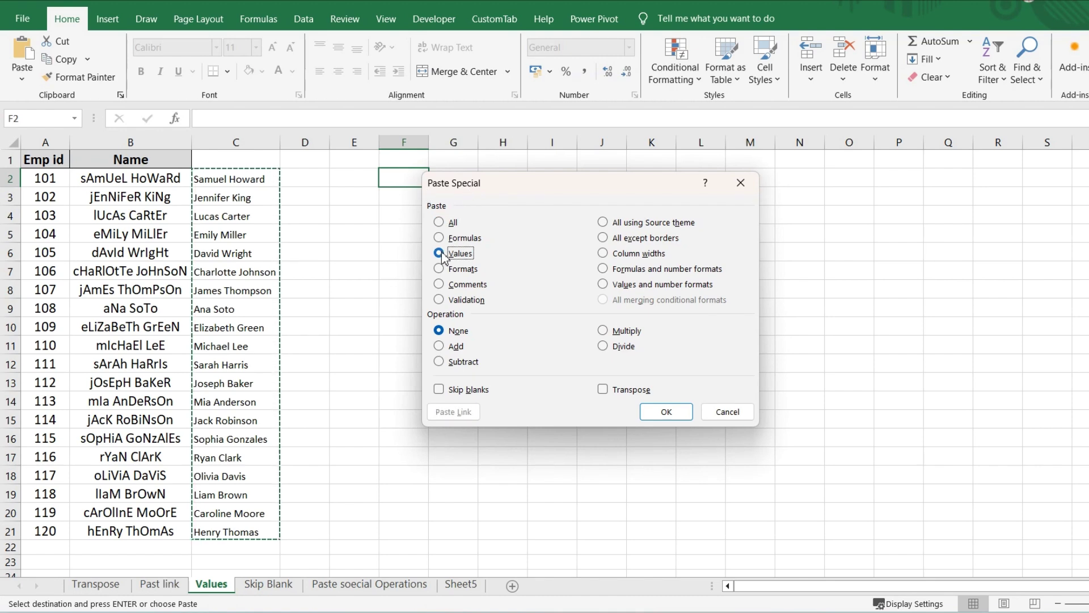
click(669, 414)
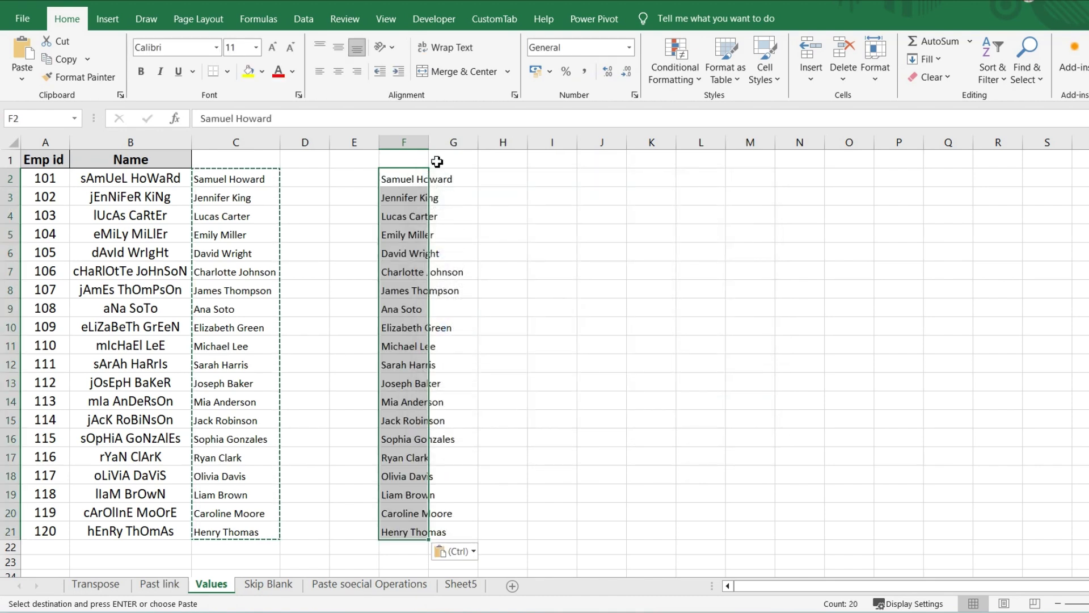
double_click(430, 143)
Delete the original names and PROPER formulas in B2:C21.
click(246, 188)
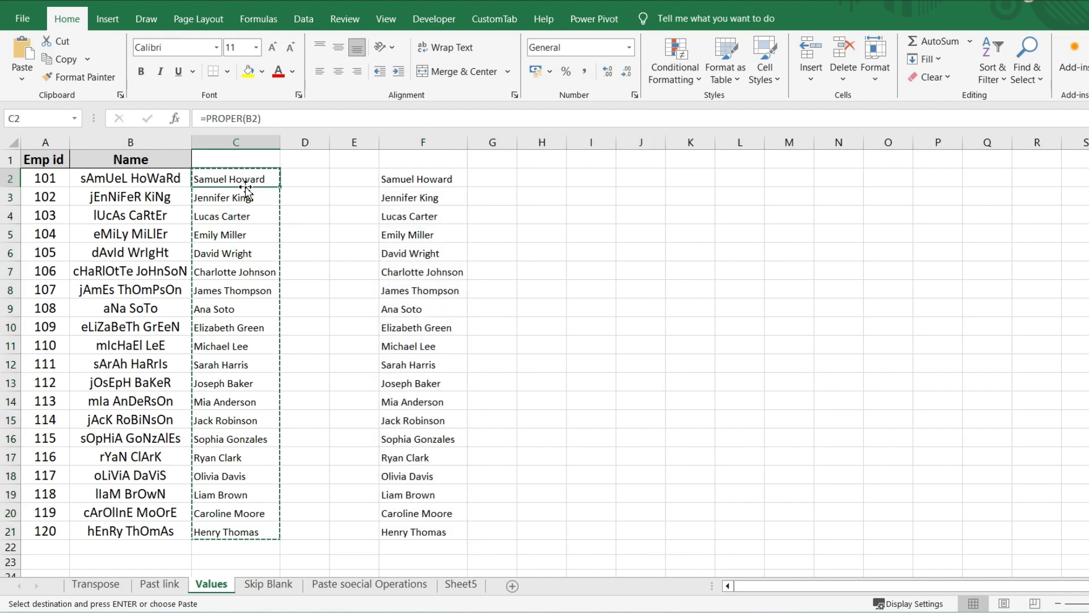
key(Left)
key(ctrl+shift+Down)
key(shift+Right)
key(Delete)
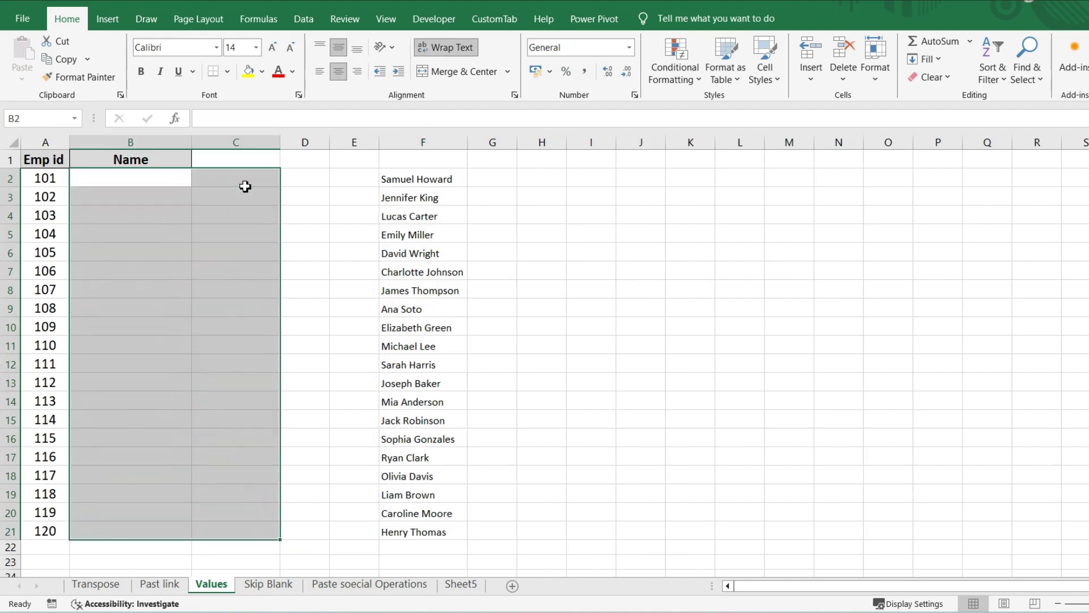
Move the value names from F2:F21 into B2:B21 under the Name header.
click(246, 187)
key(Right)
key(Right)
key(Right)
key(ctrl+shift+Down)
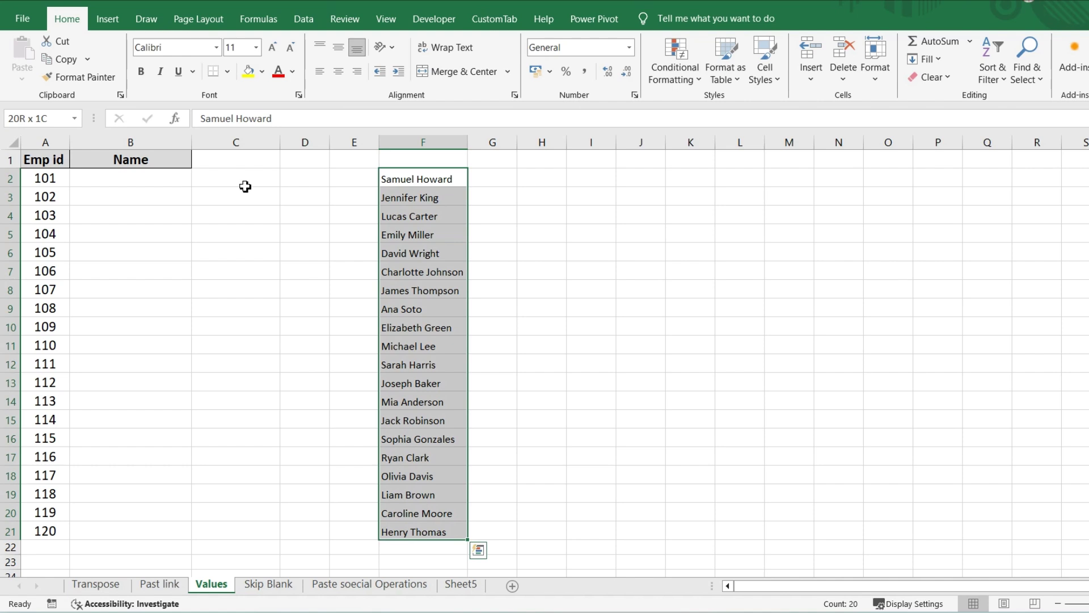
key(ctrl+c)
key(ctrl+Left)
key(Right)
key(Return)
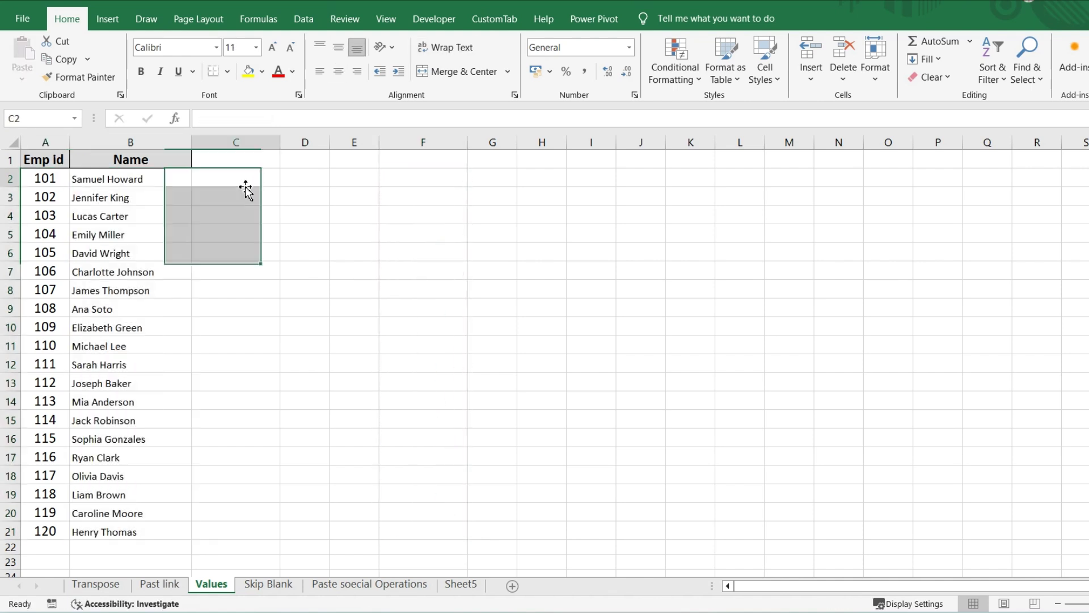
click(246, 188)
key(Left)
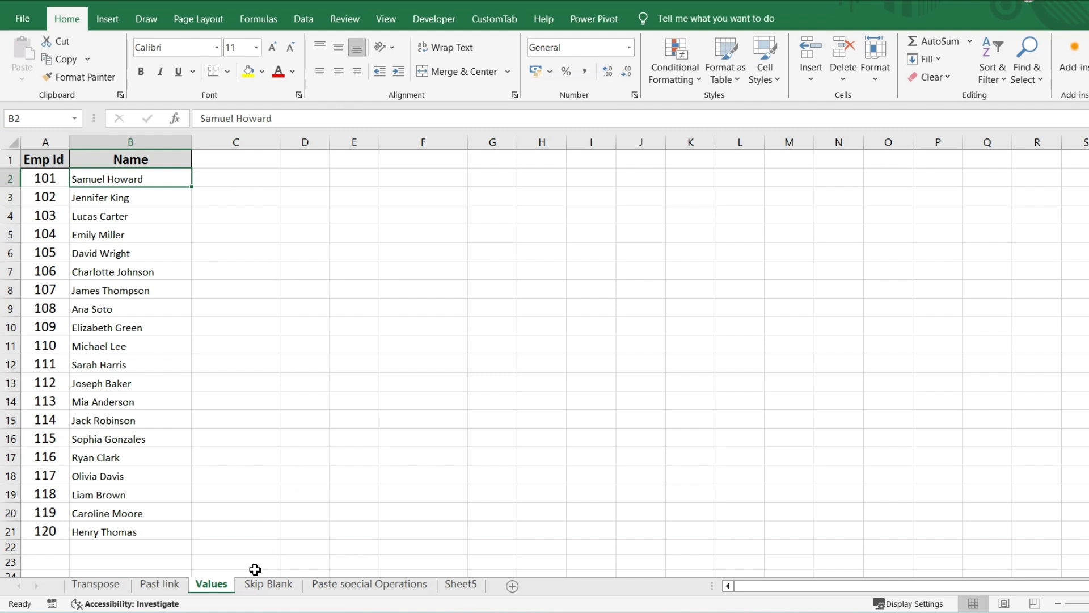
On the Skip Blank sheet, inspect the Qtr 1 title and the Country and Sales data headers.
click(262, 586)
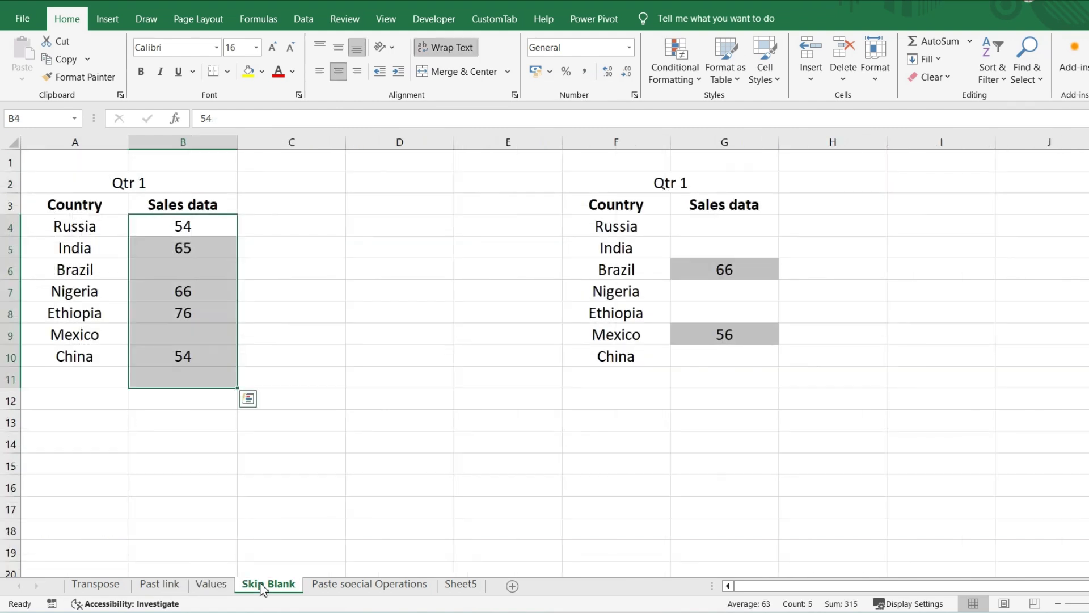
click(396, 347)
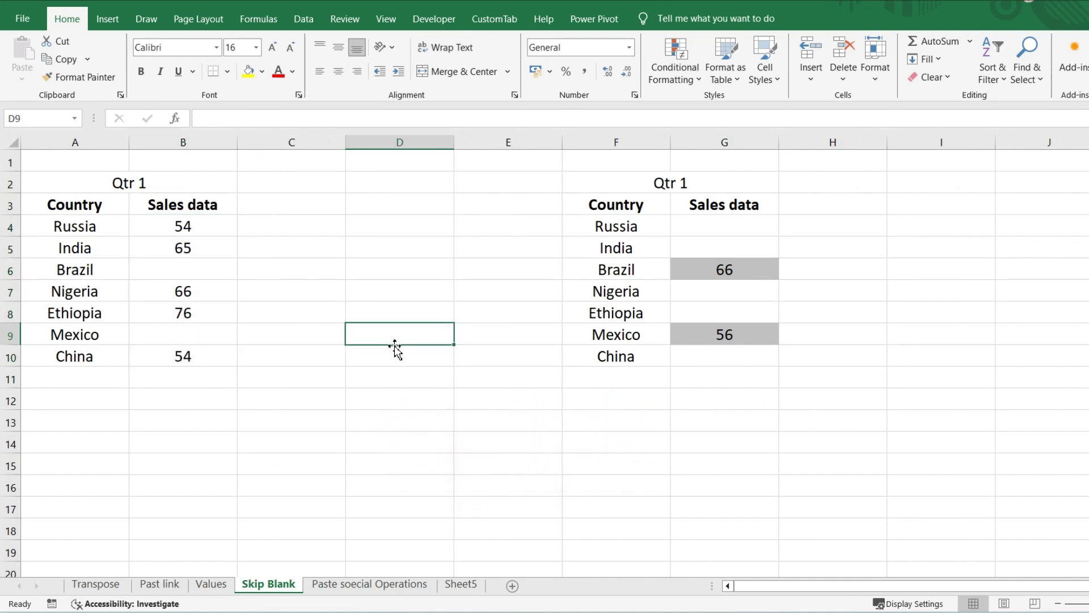
click(85, 200)
click(86, 186)
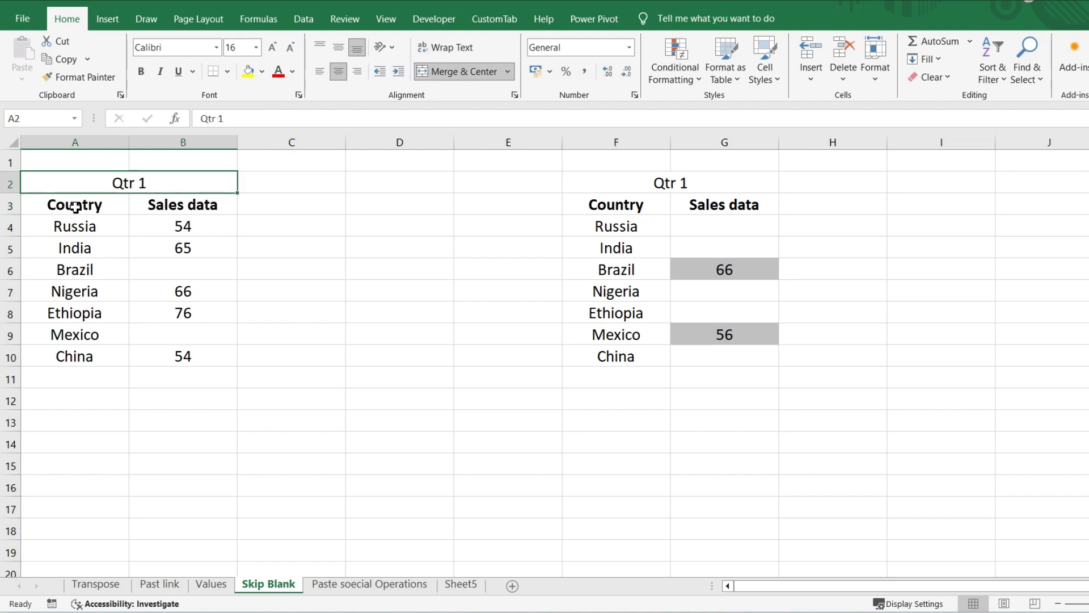
click(76, 207)
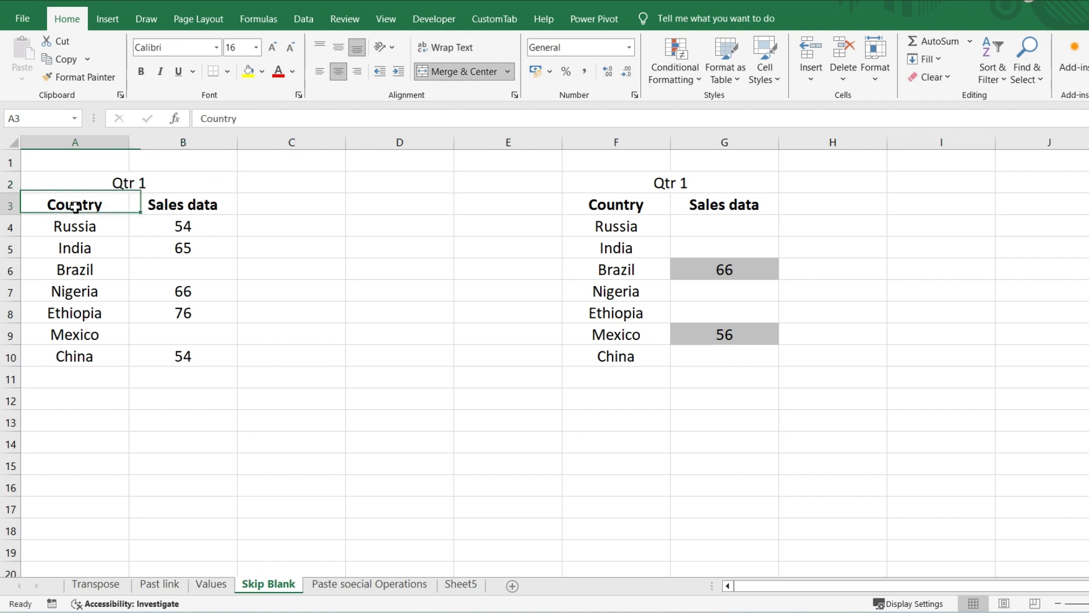
click(157, 206)
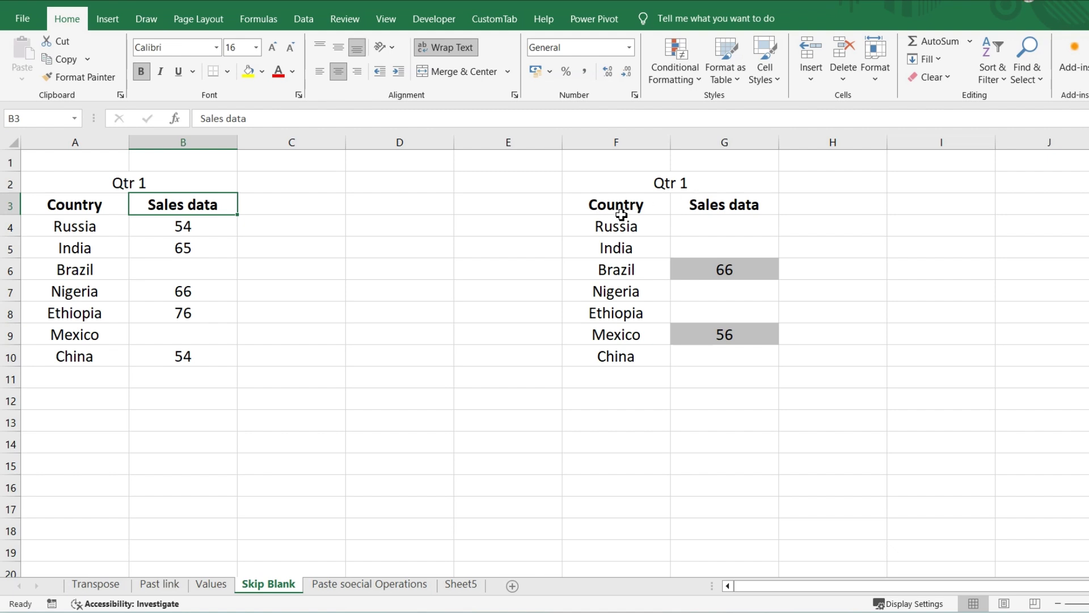
Compare the second table's Brazil and Mexico rows with blank cells B6 and B9.
click(749, 211)
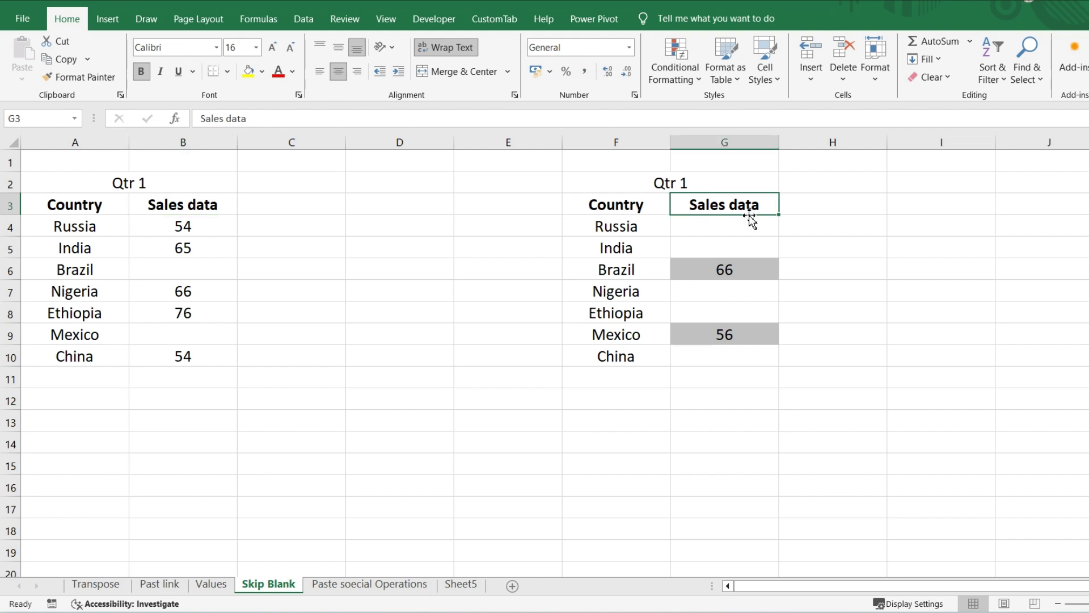
click(639, 272)
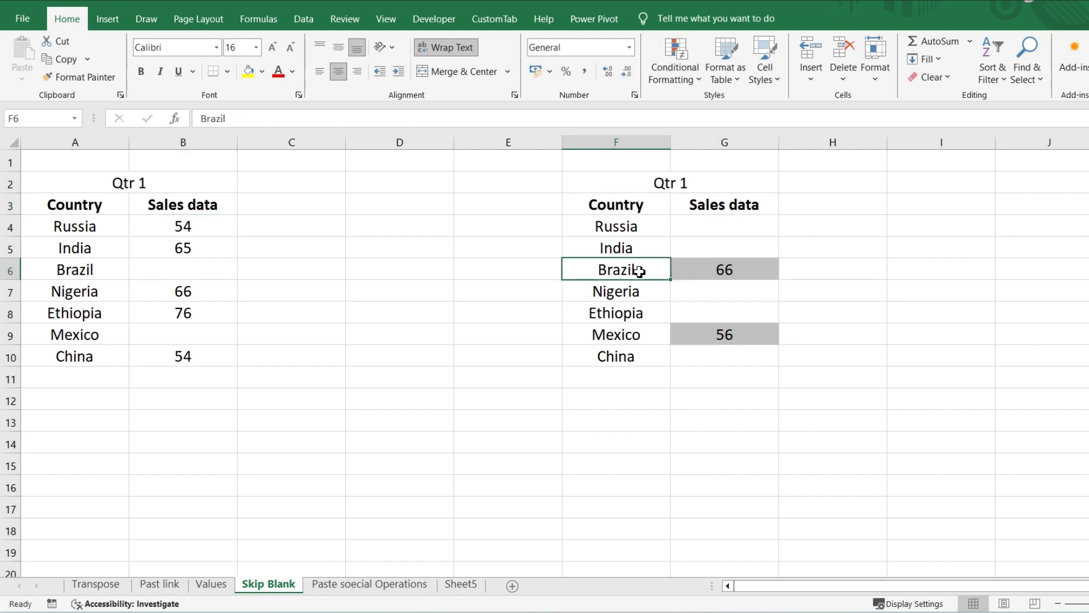
click(146, 269)
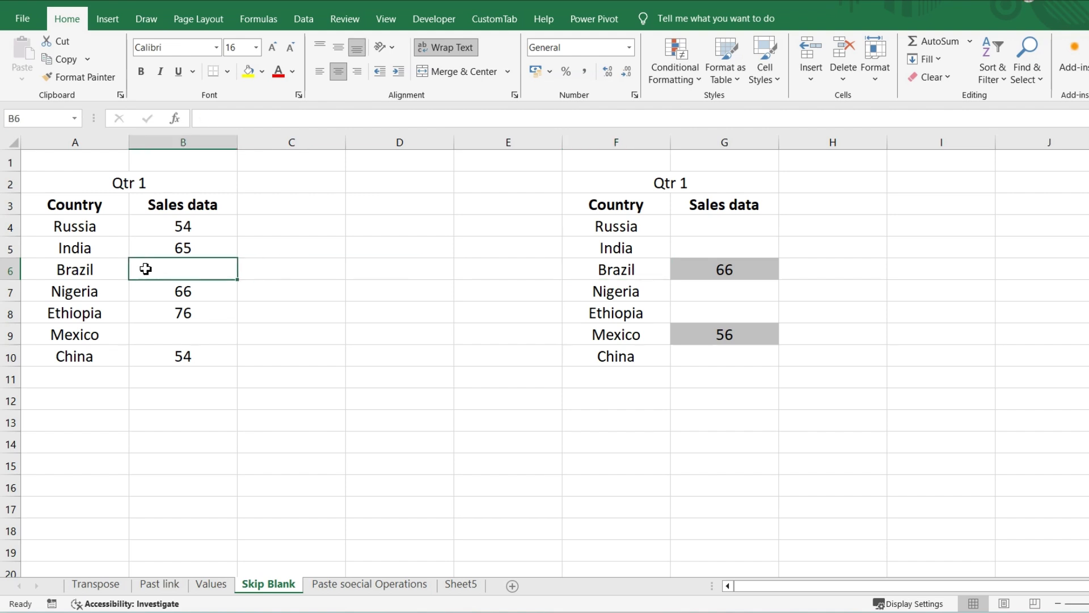
click(640, 337)
click(146, 334)
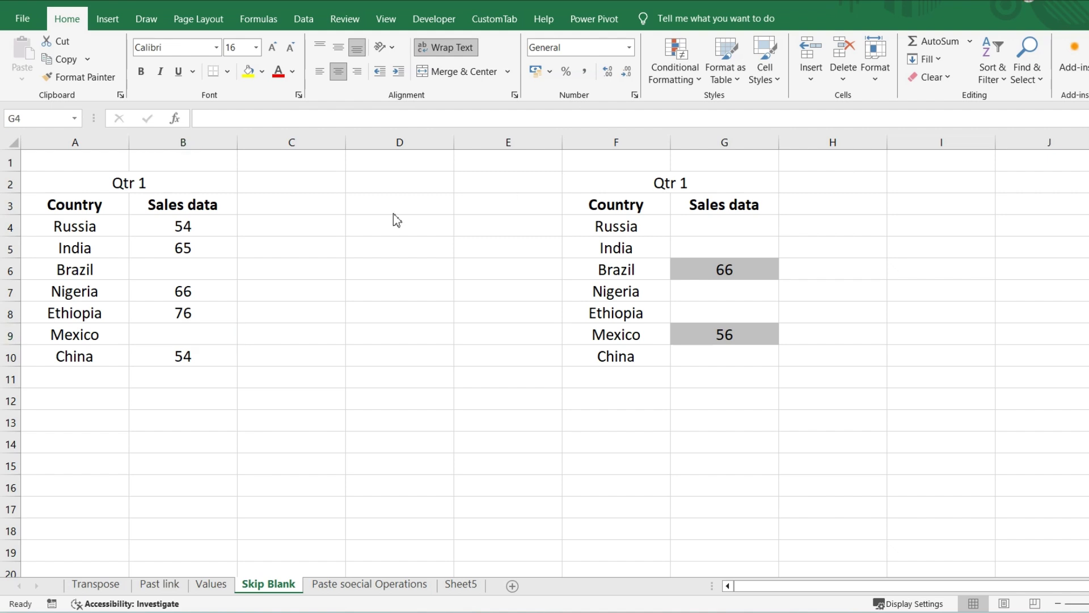
click(202, 234)
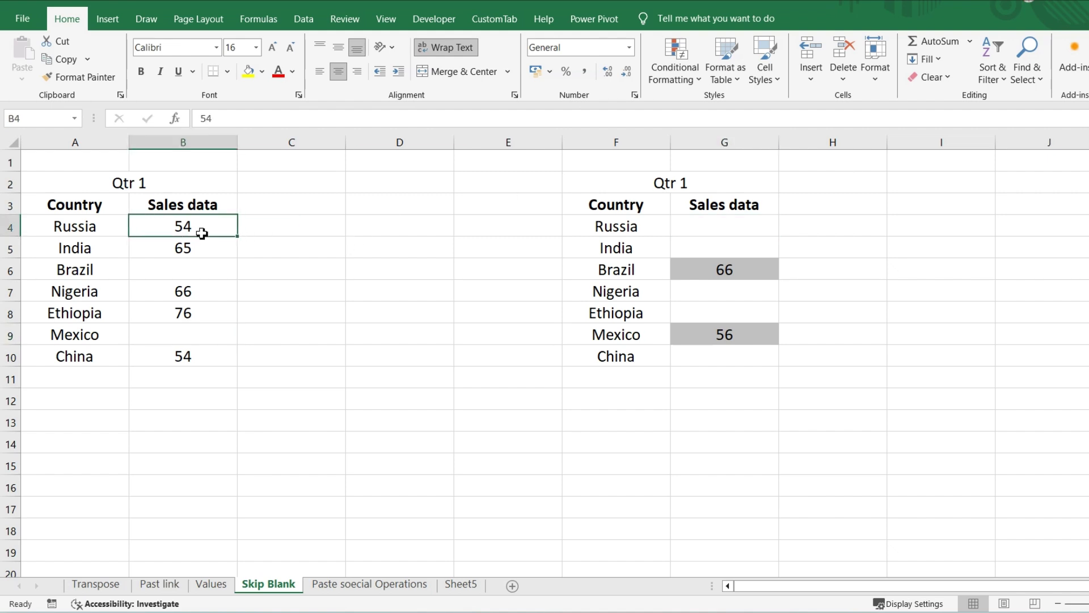
key(ctrl+c)
click(721, 229)
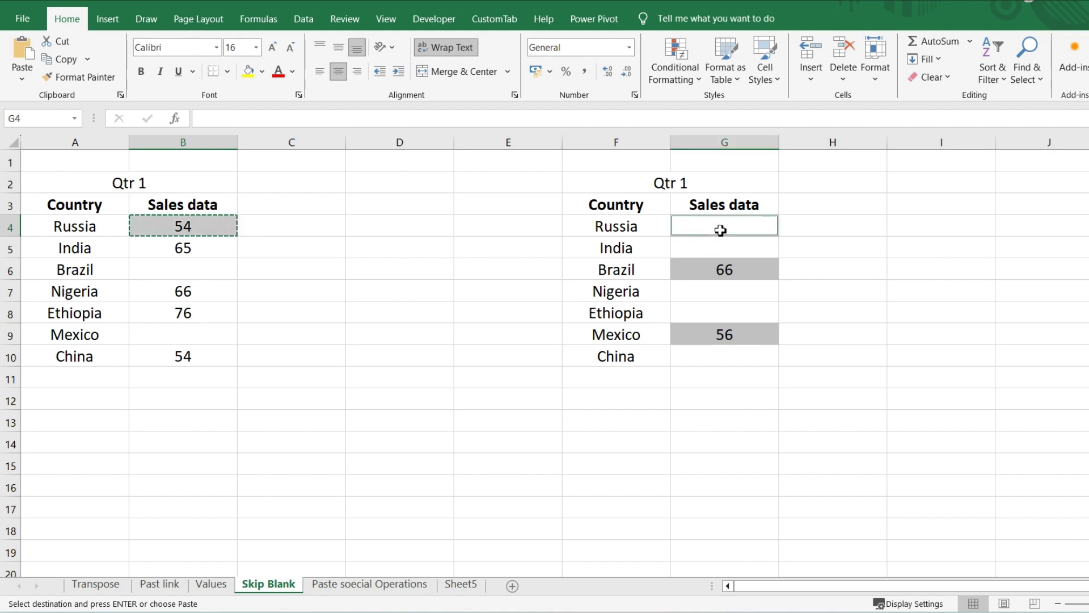
click(198, 223)
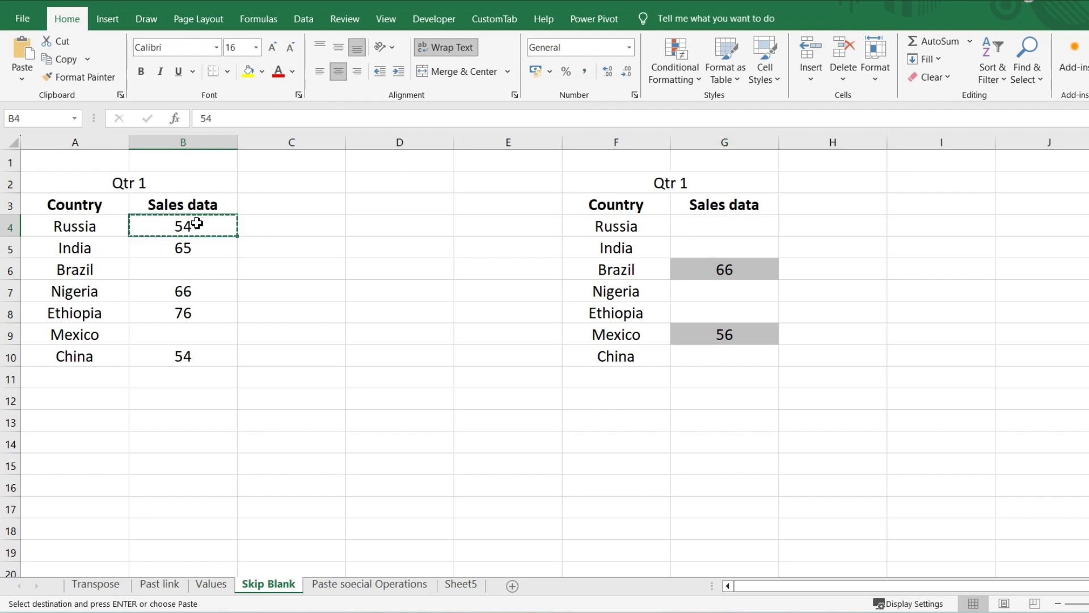
click(715, 223)
key(ctrl+v)
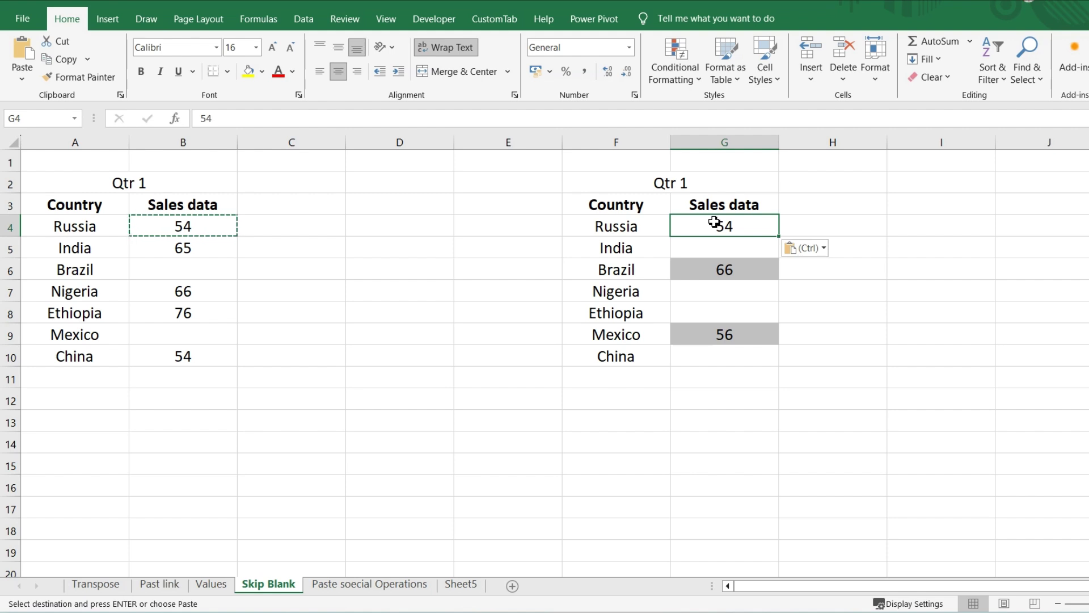
click(196, 223)
key(ctrl+shift+Down)
key(ctrl+shift+Down)
key(ctrl+shift+Down)
key(ctrl+shift+Down)
key(ctrl+shift+Down)
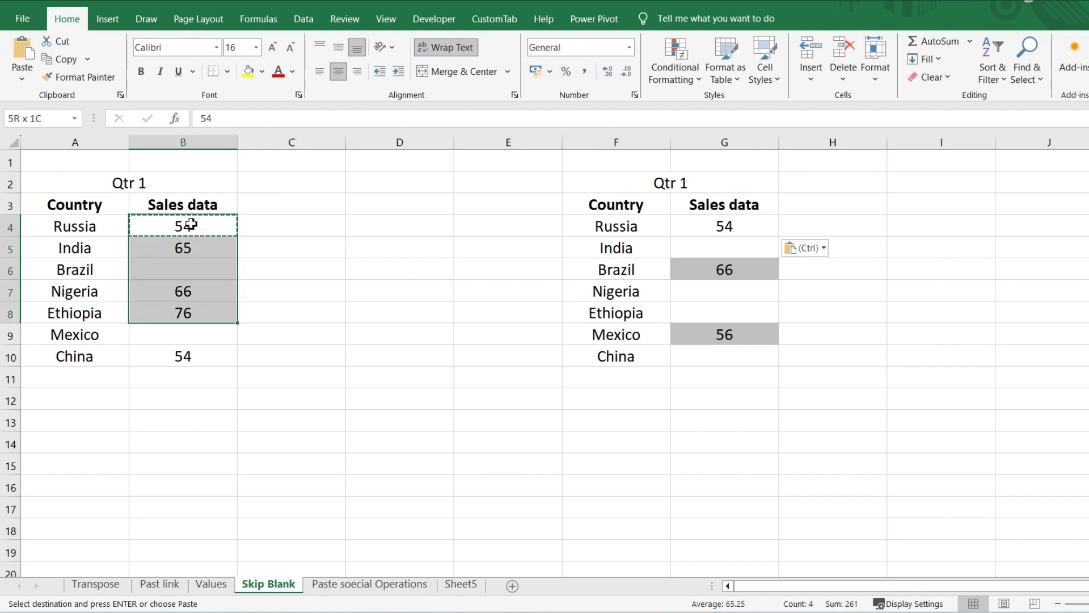
key(ctrl+shift+Up)
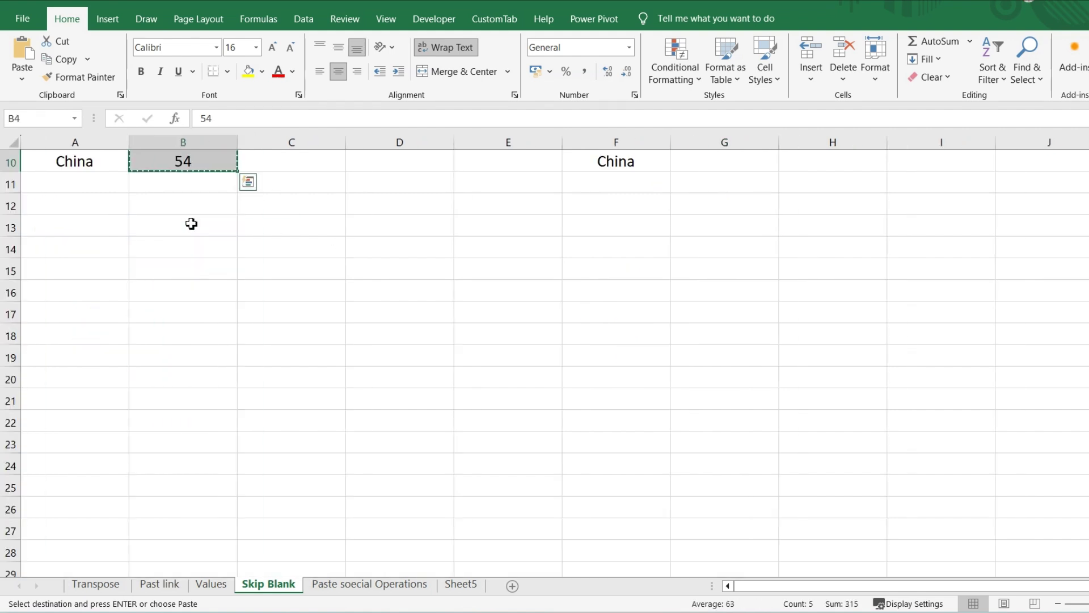
scroll(191, 223, up, 3)
click(709, 222)
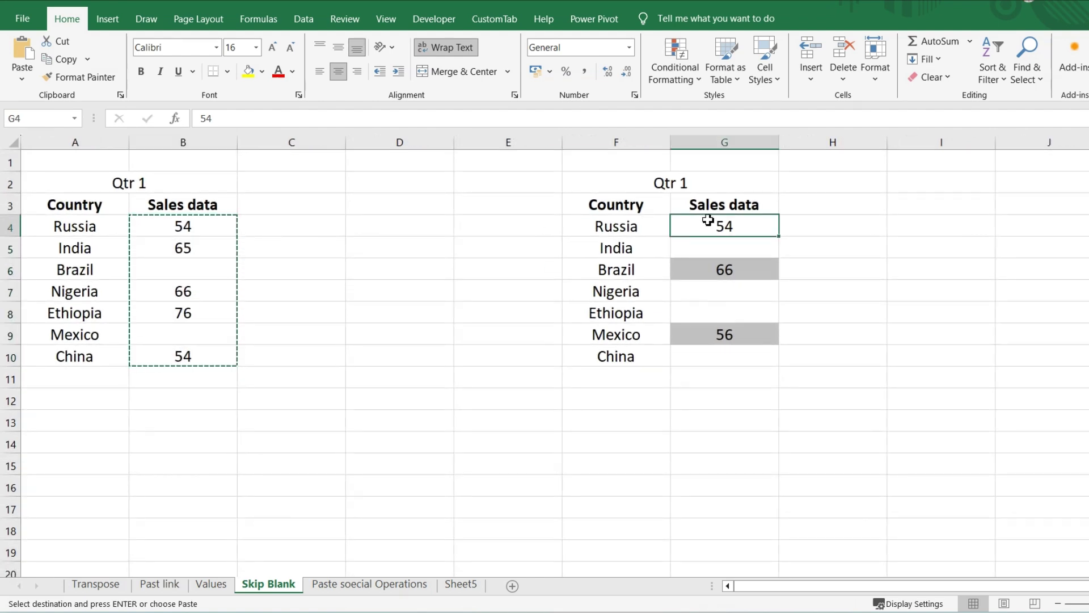
key(ctrl+v)
click(515, 271)
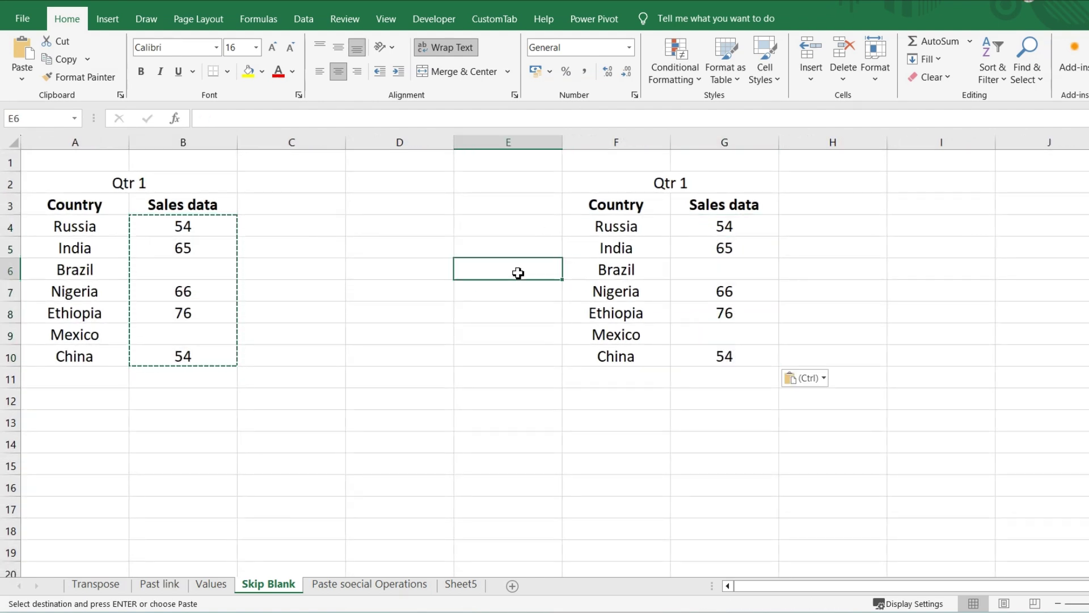
click(738, 333)
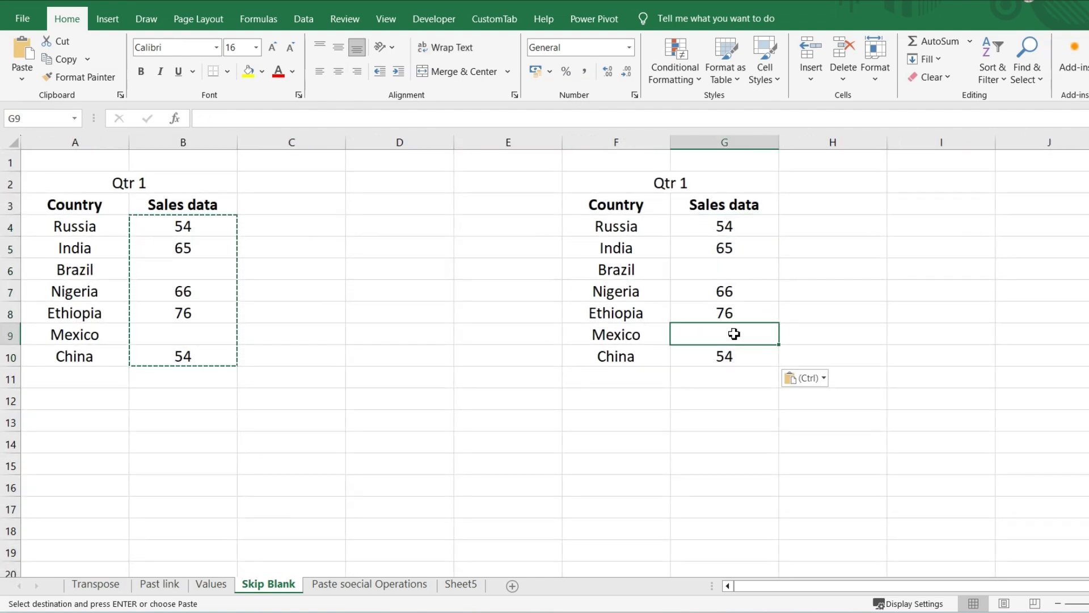
click(737, 274)
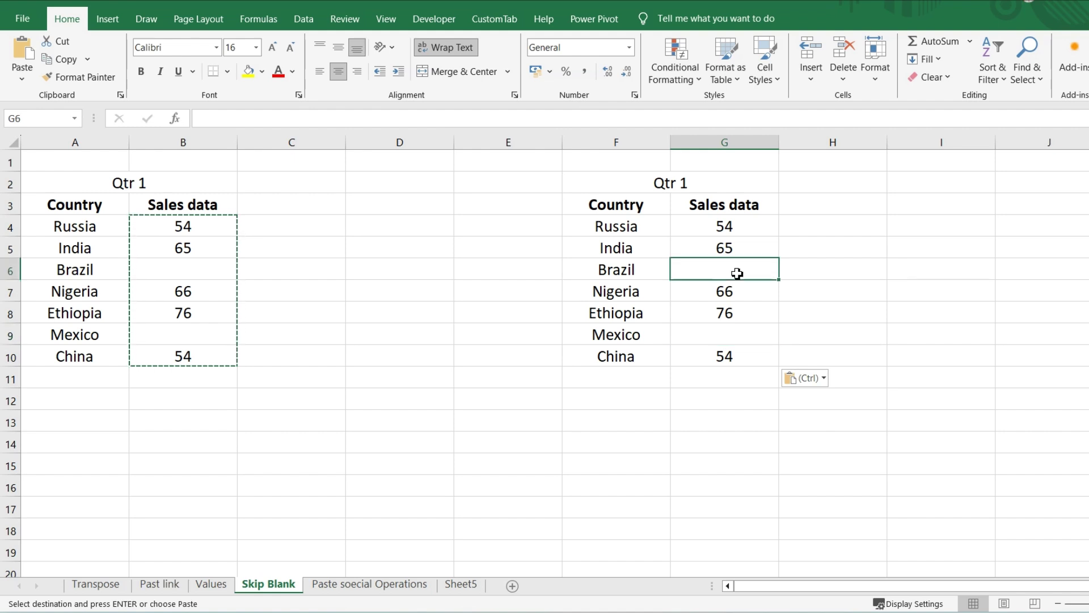
key(ctrl+z)
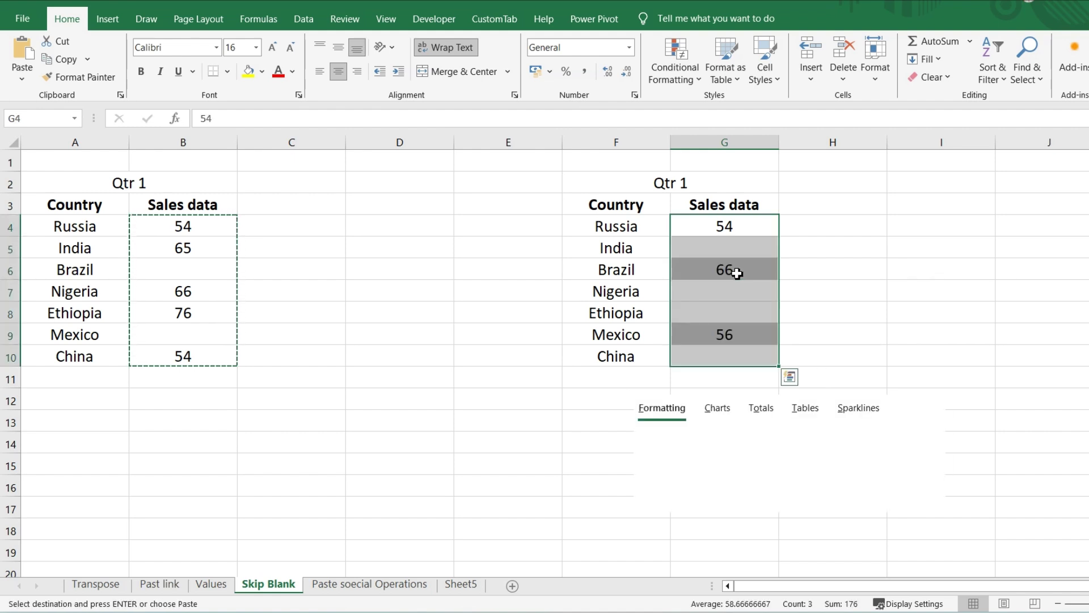
click(737, 273)
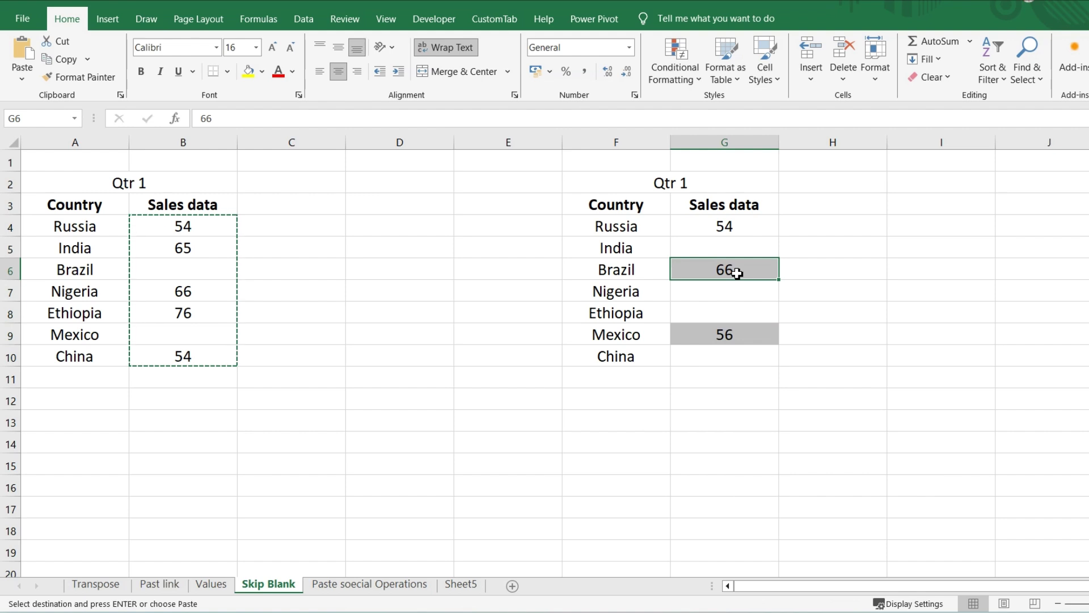
click(755, 224)
key(Delete)
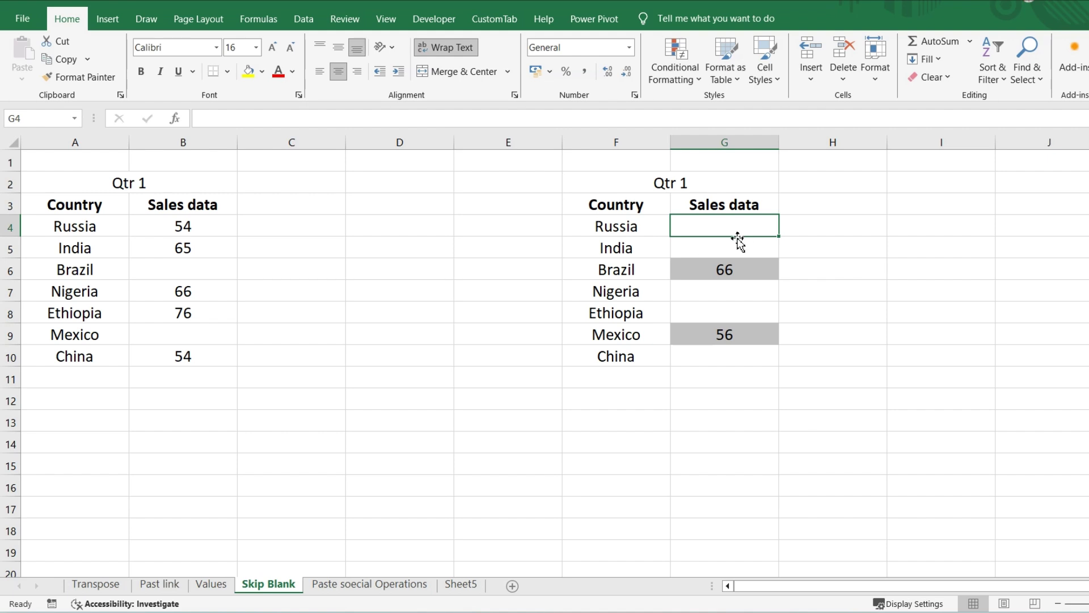
key(Left)
key(Left)
key(Left)
key(Left)
key(Left)
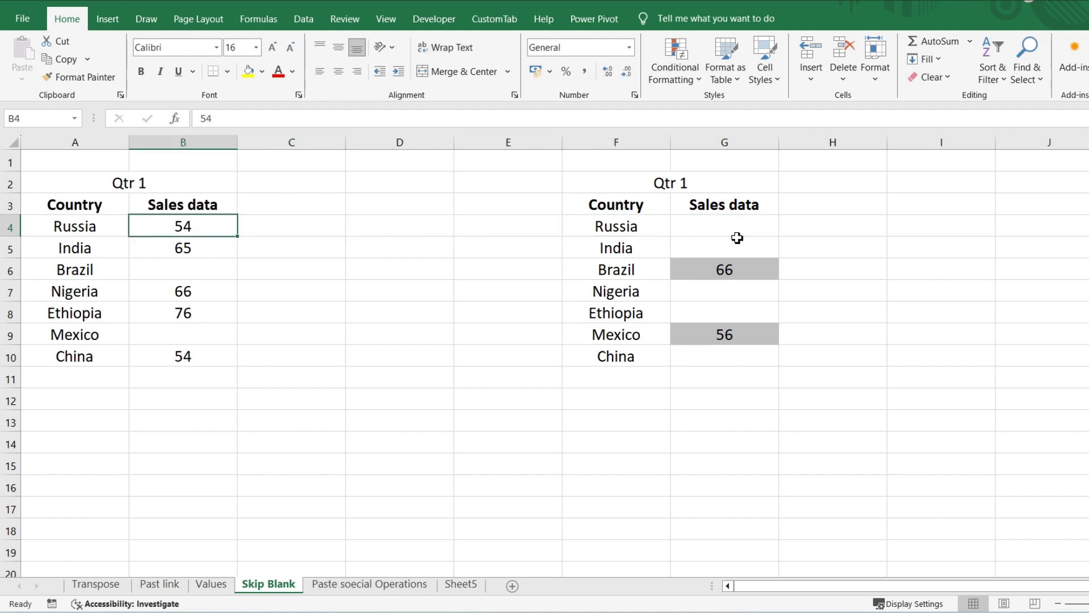
key(shift+Down)
key(shift+Down)
key(shift+Down)
key(shift+Down)
key(shift+Down)
key(shift+Down)
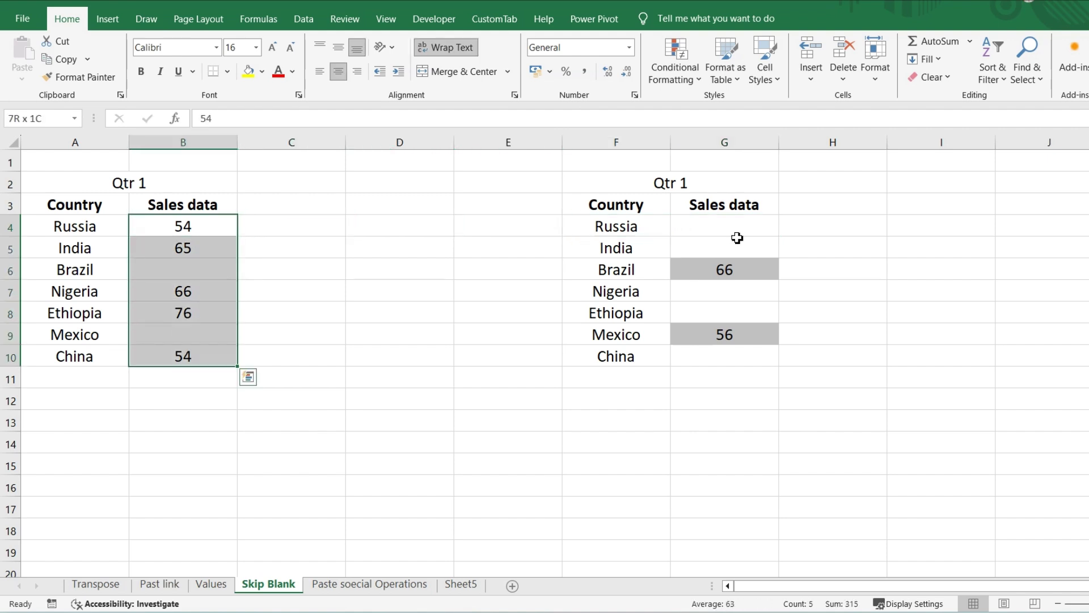
key(ctrl+c)
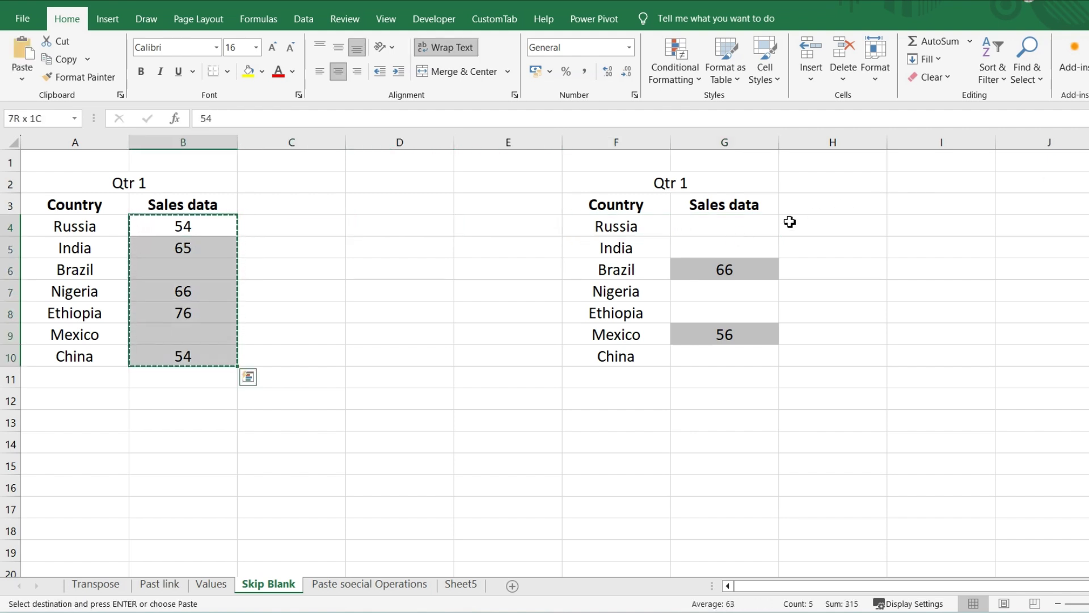
Paste the Qtr 1 sales into G4 with Skip blanks, keeping Brazil's 66 and Mexico's 56.
click(734, 227)
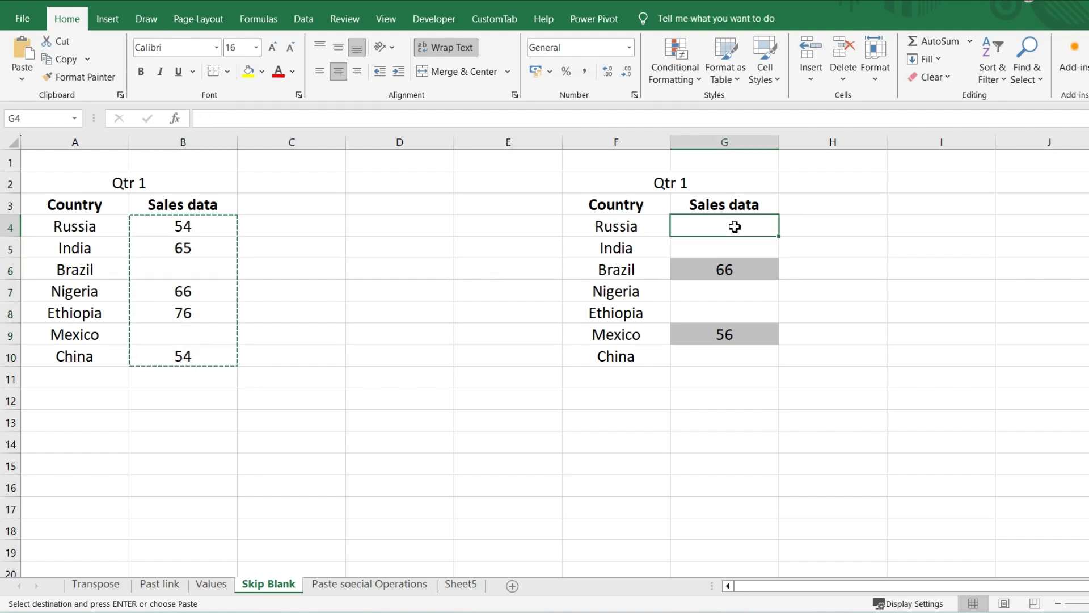
key(ctrl+alt+v)
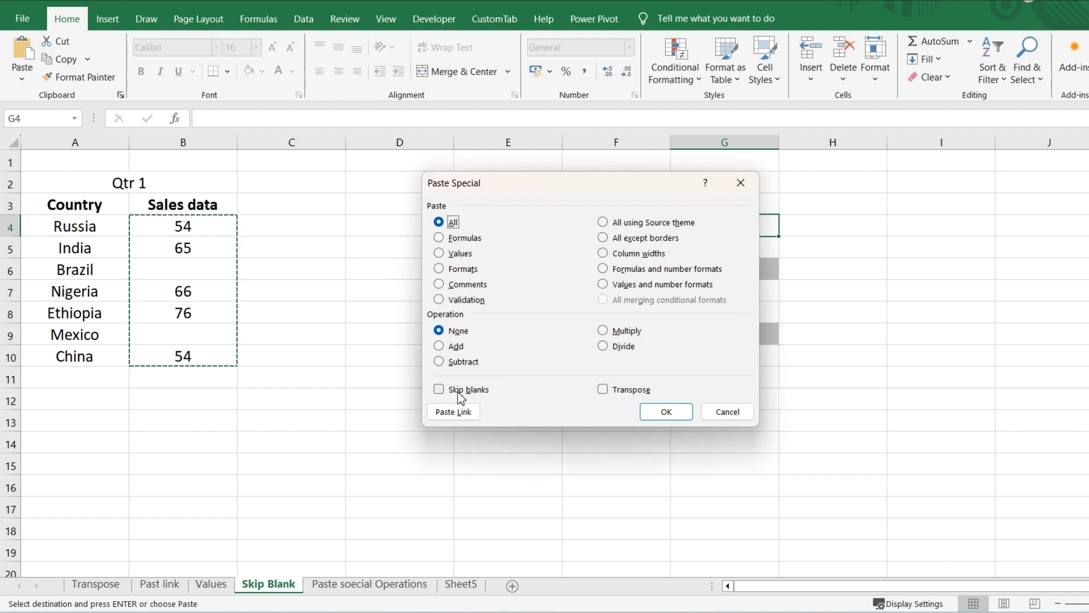
click(440, 390)
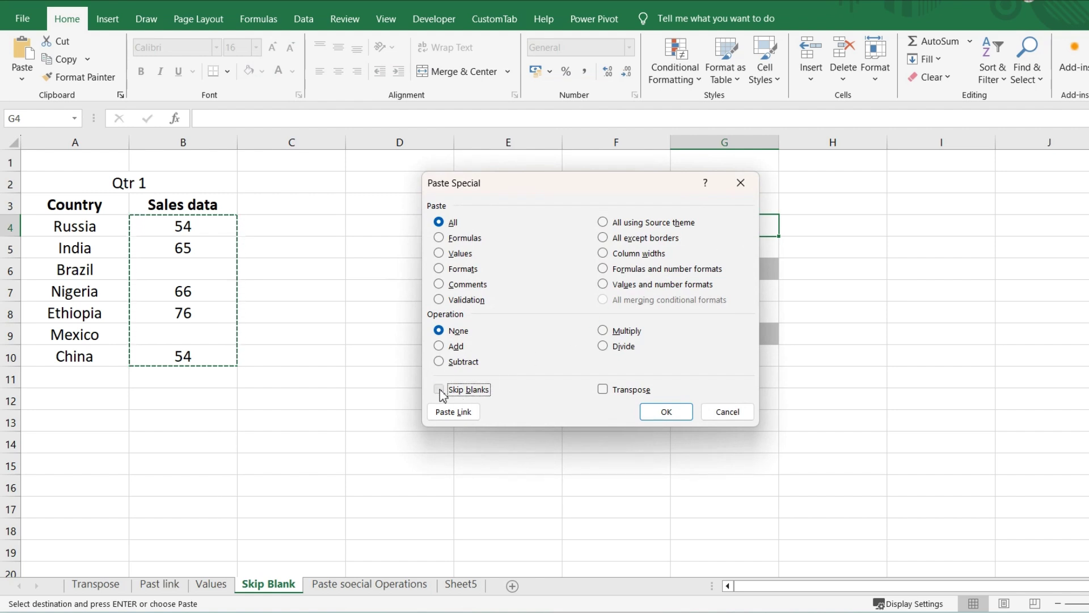
click(667, 417)
click(851, 265)
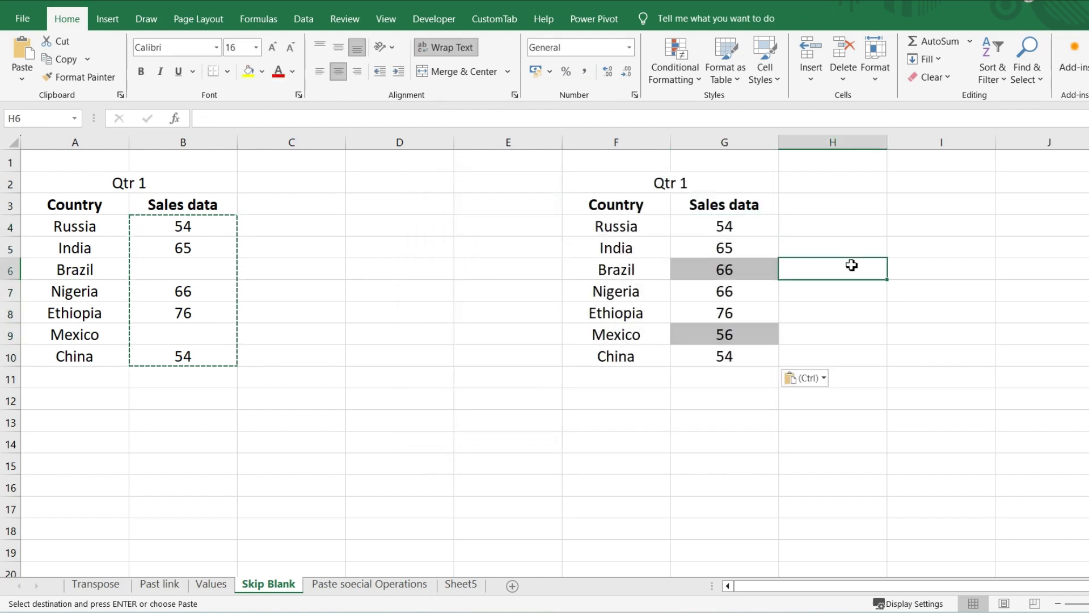
click(744, 224)
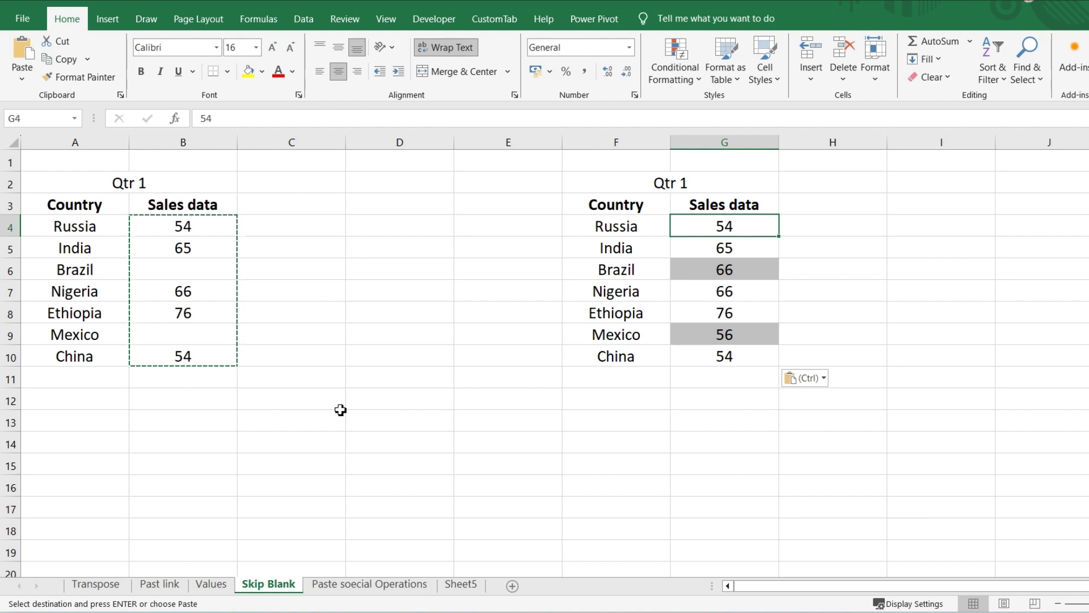
Open the Paste soecial Operations sheet and select and copy the Data column values.
click(369, 583)
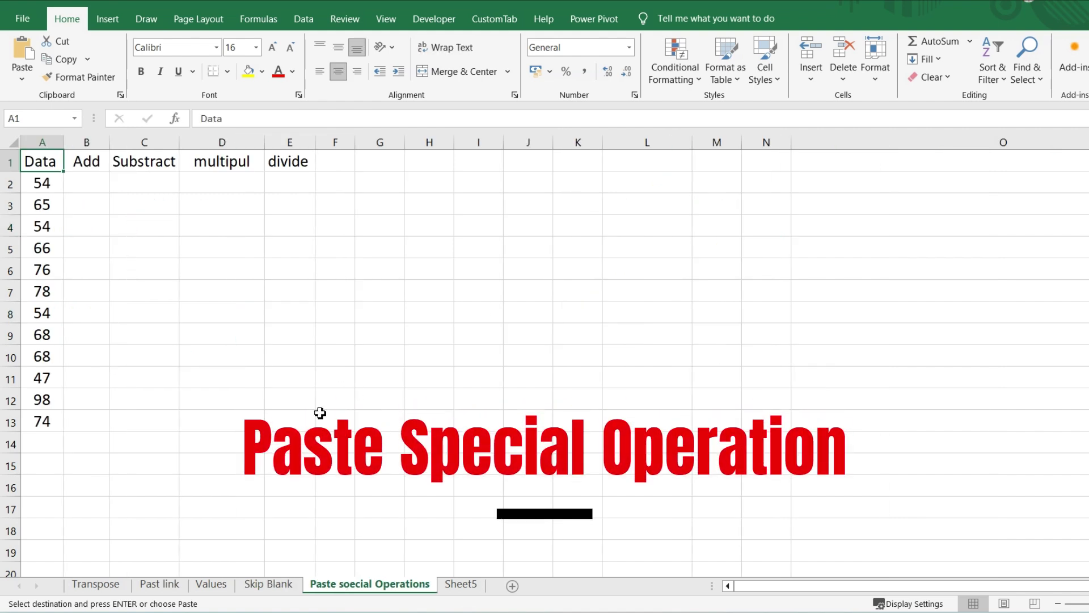
key(Down)
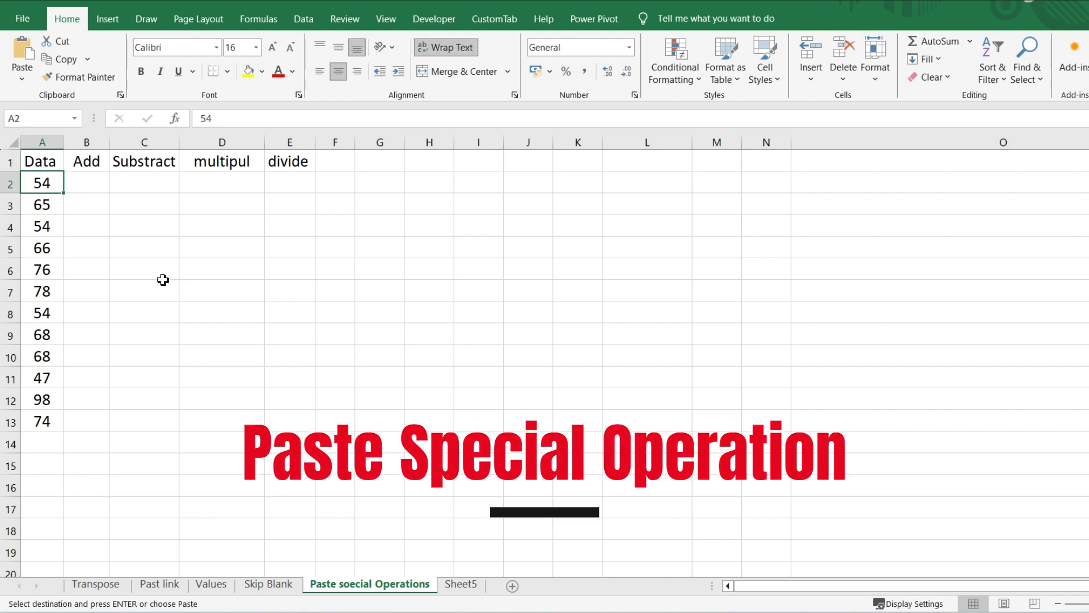
key(ctrl+shift+Down)
key(ctrl+c)
key(ctrl+alt+v)
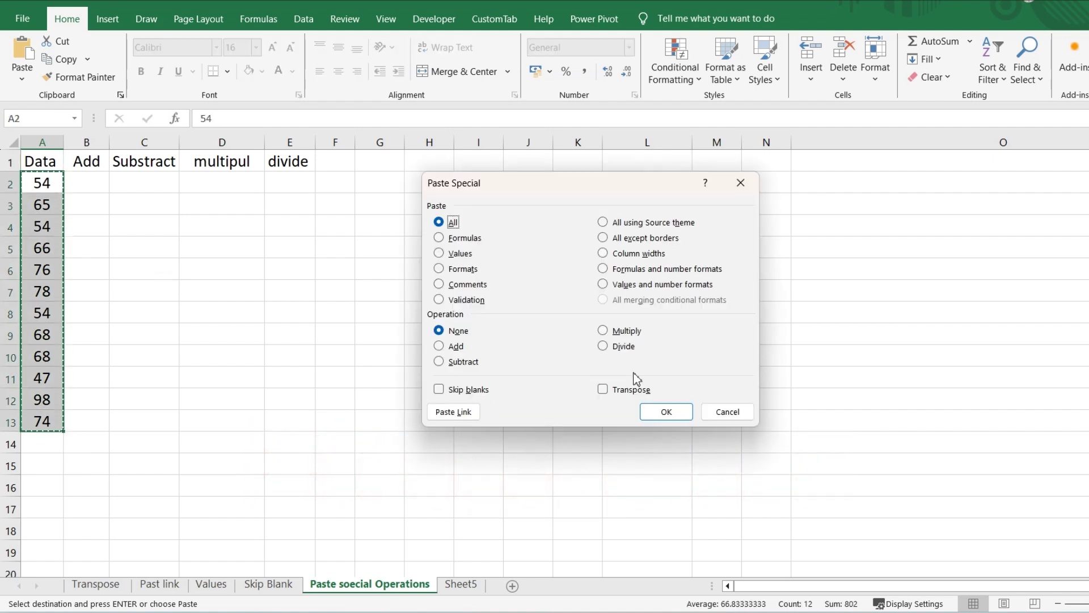
click(734, 418)
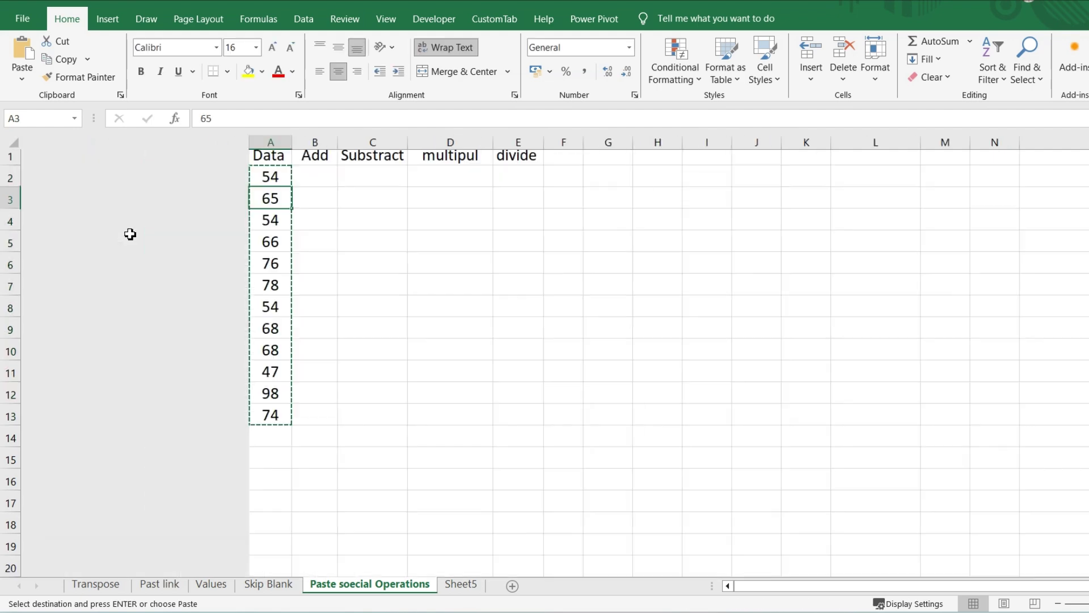
key(Down)
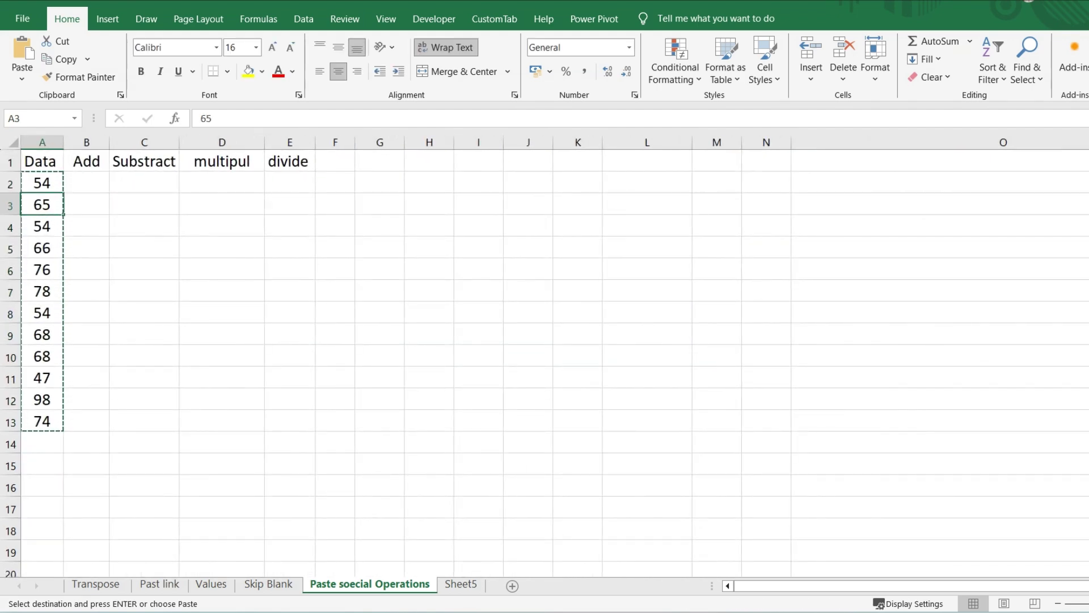
key(Escape)
Fill the Data values right into columns B–E, undoing an accidental fill-down.
click(42, 184)
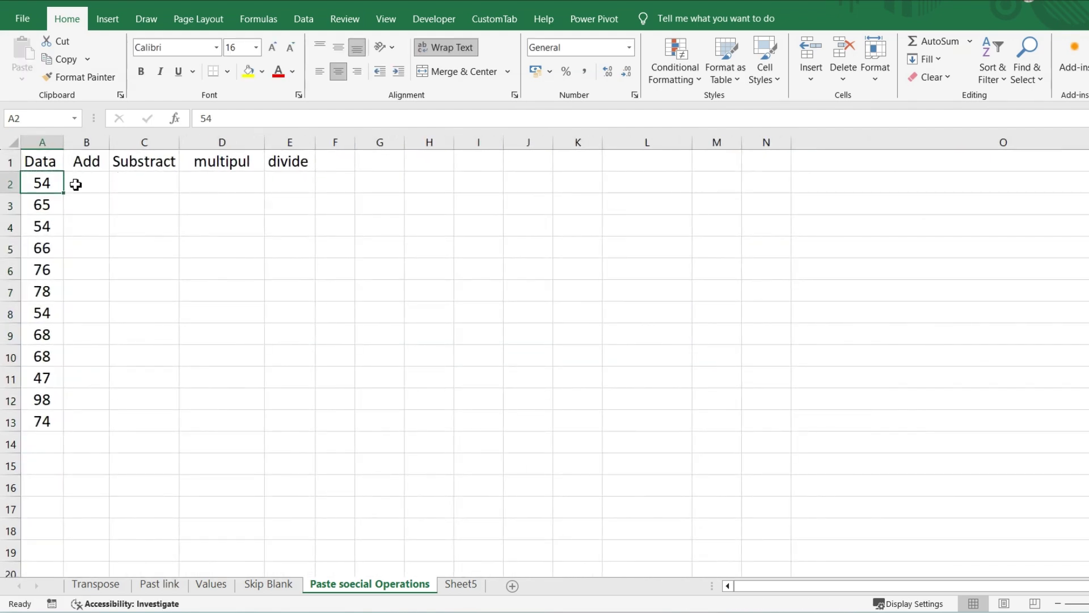
drag(75, 184, 292, 407)
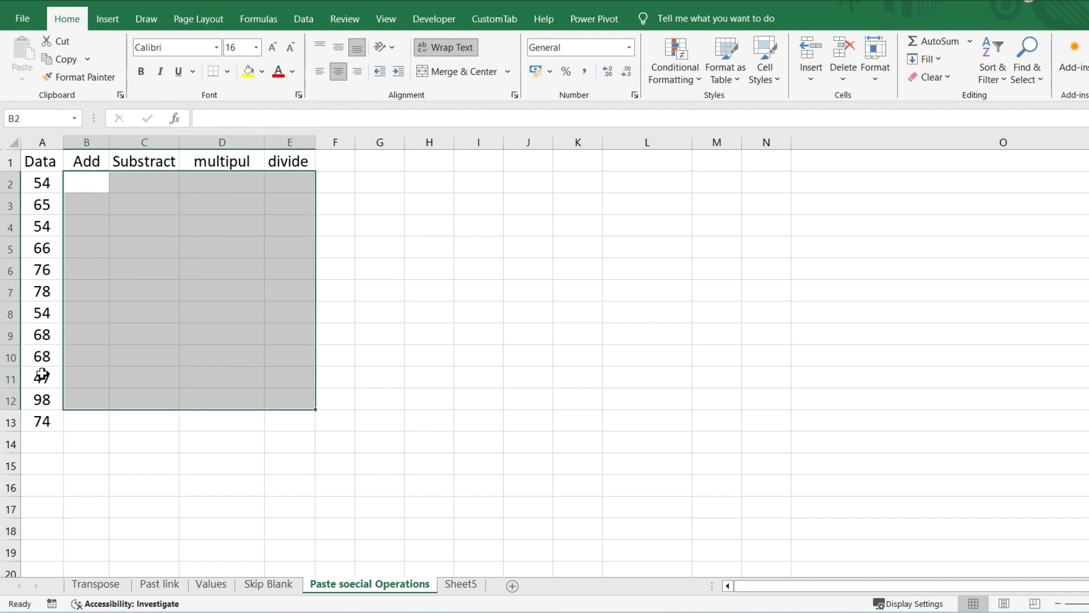
click(97, 262)
click(50, 196)
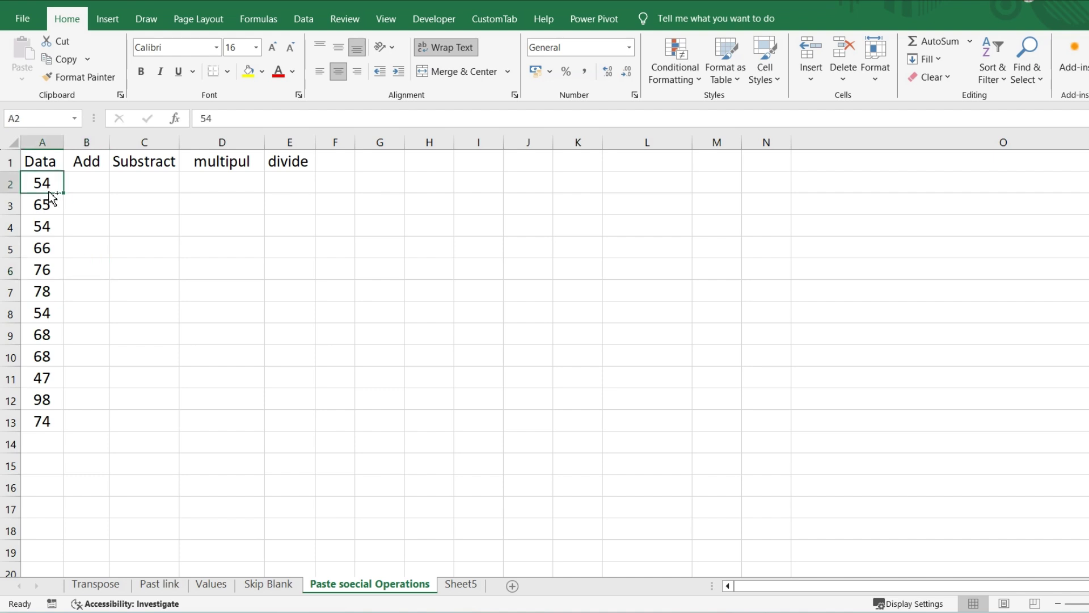
key(ctrl+shift+Down)
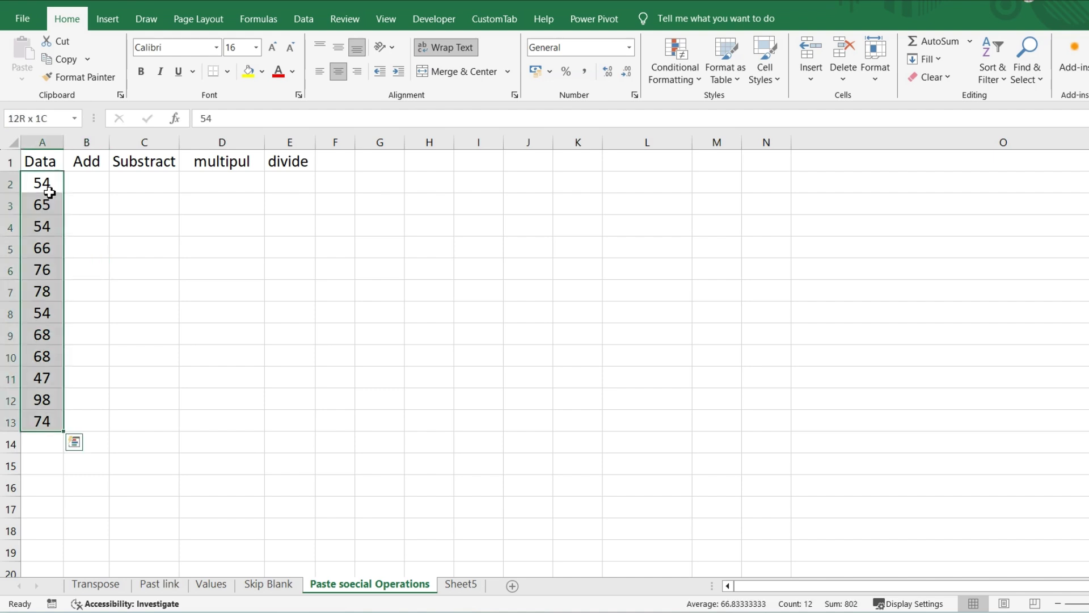
key(shift+Right)
key(shift+Right)
key(shift+Right)
key(shift+Right)
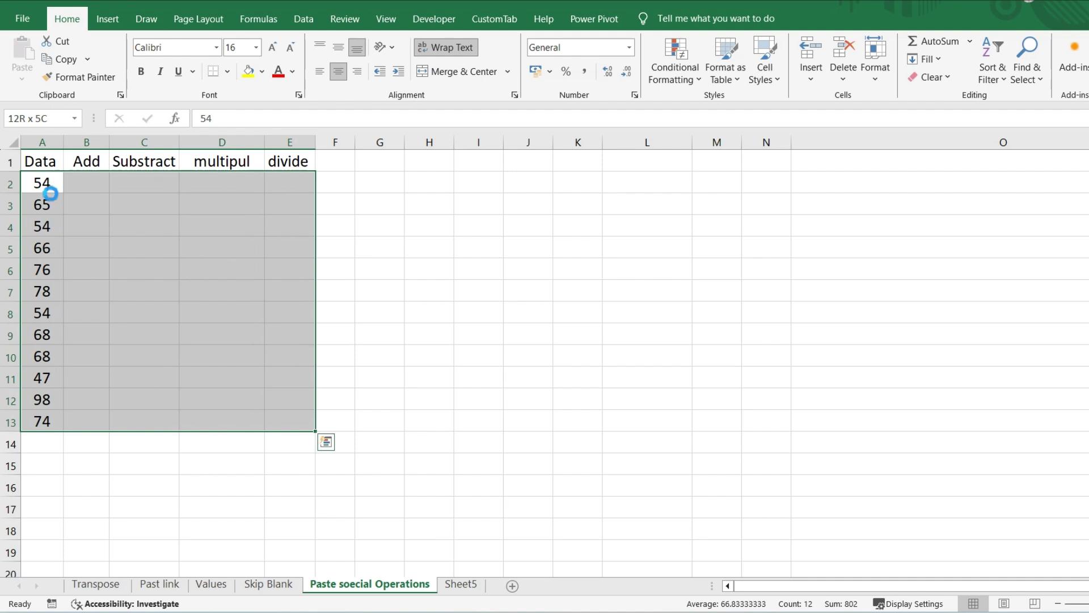
key(ctrl+d)
key(ctrl+z)
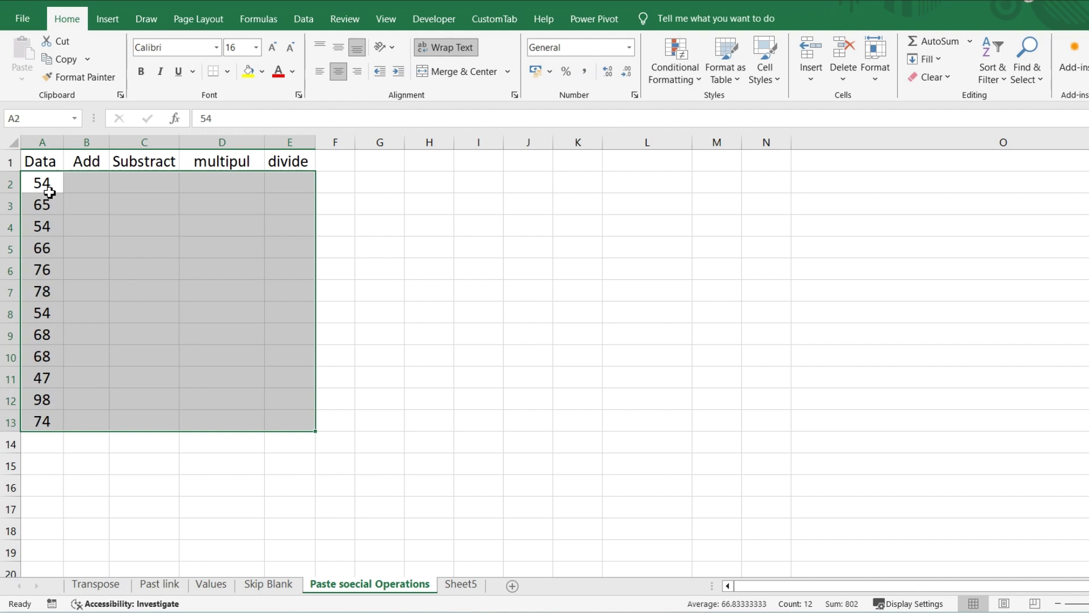
key(ctrl+r)
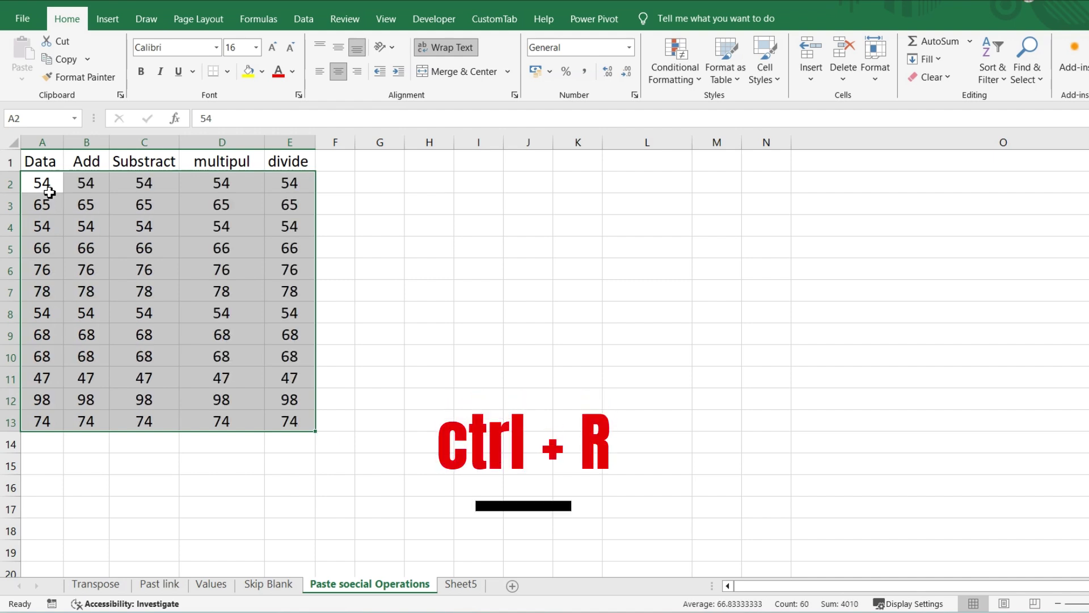
click(459, 224)
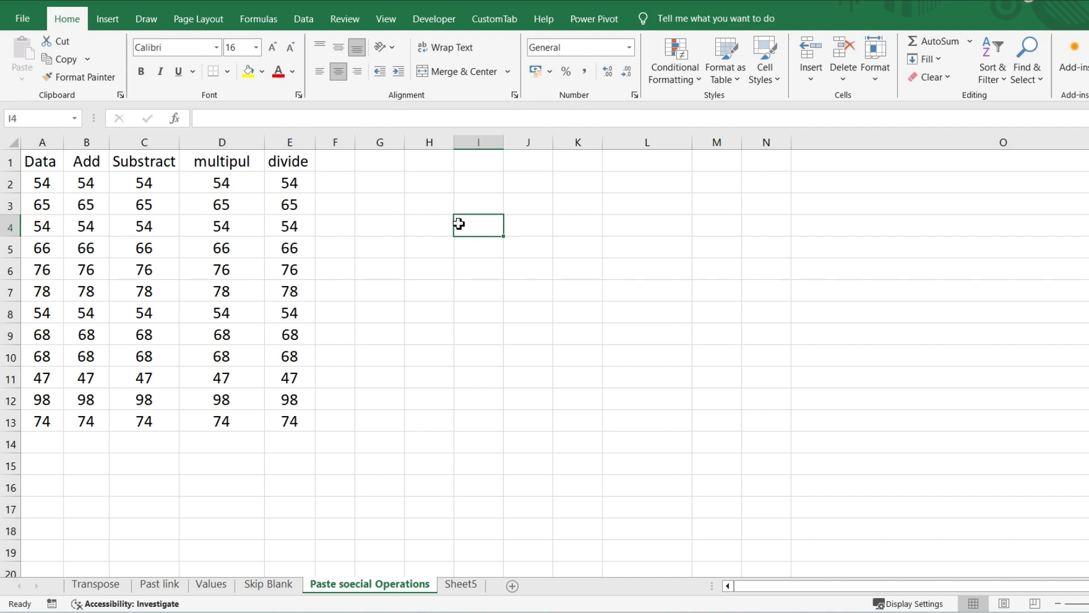
key(ctrl+z)
Reselect A2:E13 and fill the Data values right into the Add to divide columns.
click(42, 183)
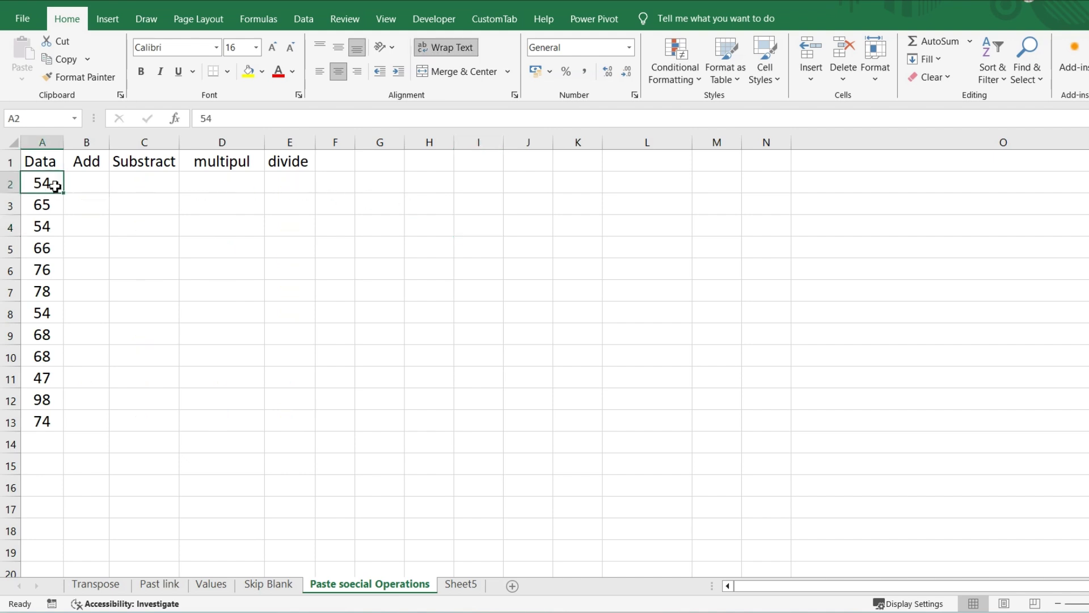
drag(82, 182, 628, 191)
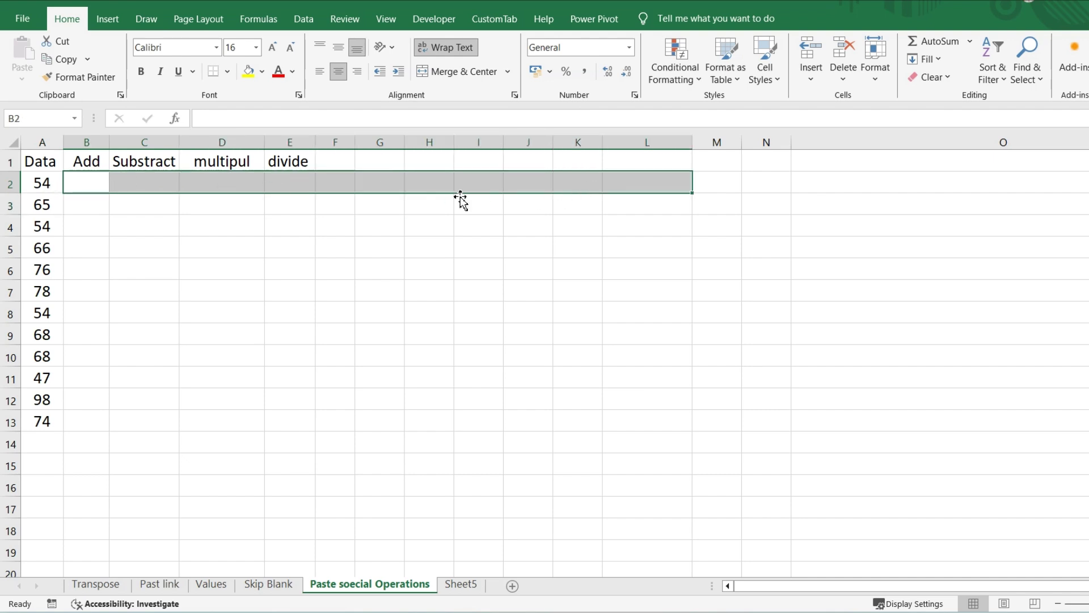
click(49, 185)
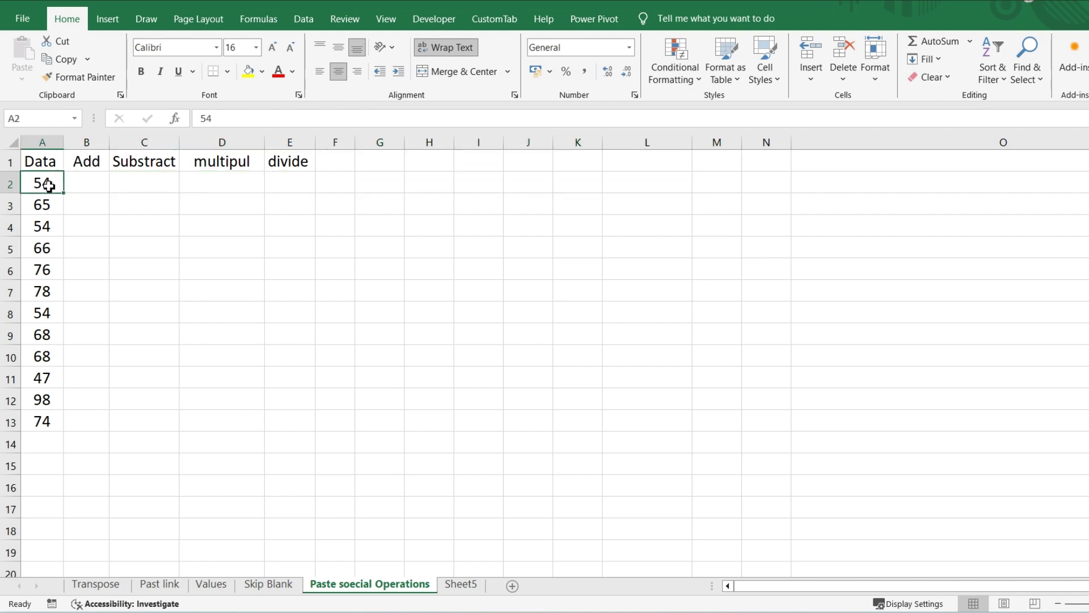
key(ctrl+shift+Down)
key(ctrl+shift+Right)
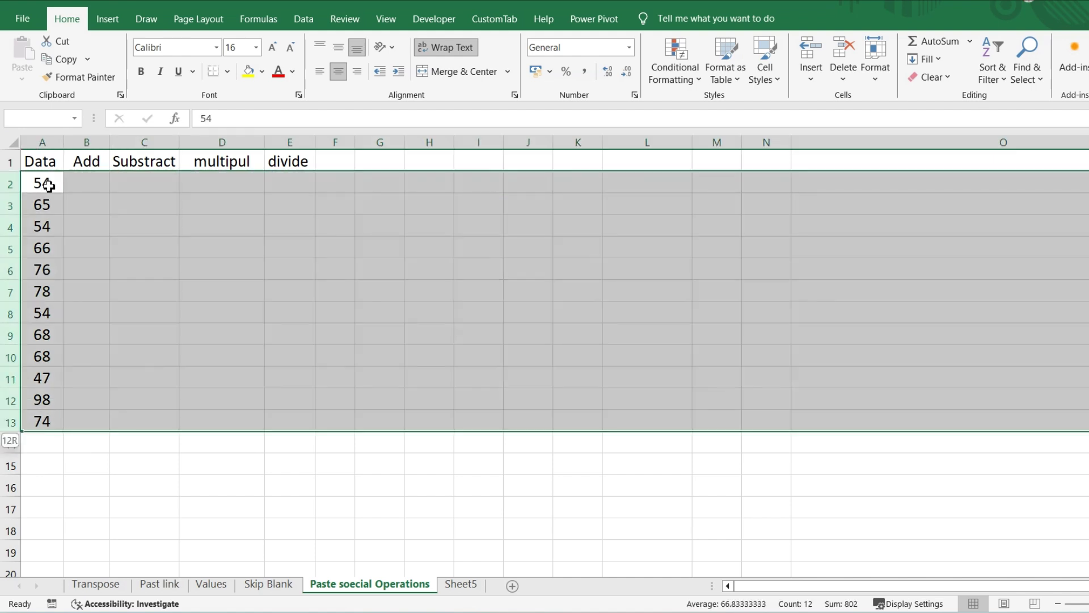
key(ctrl+shift+Left)
key(shift+Right)
key(shift+Right)
key(shift+Right)
key(shift+Right)
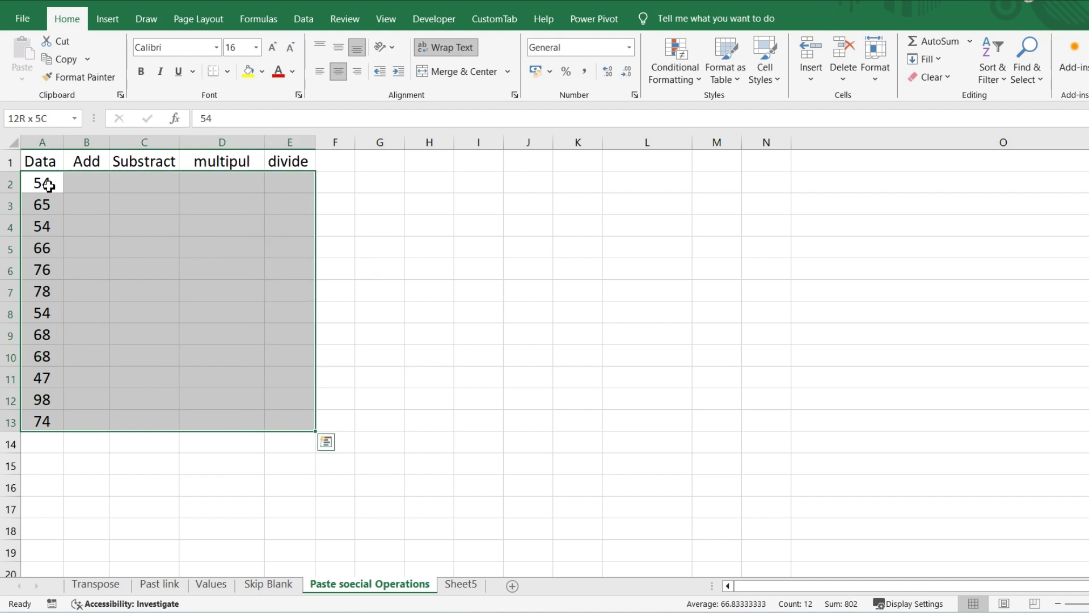
key(ctrl+r)
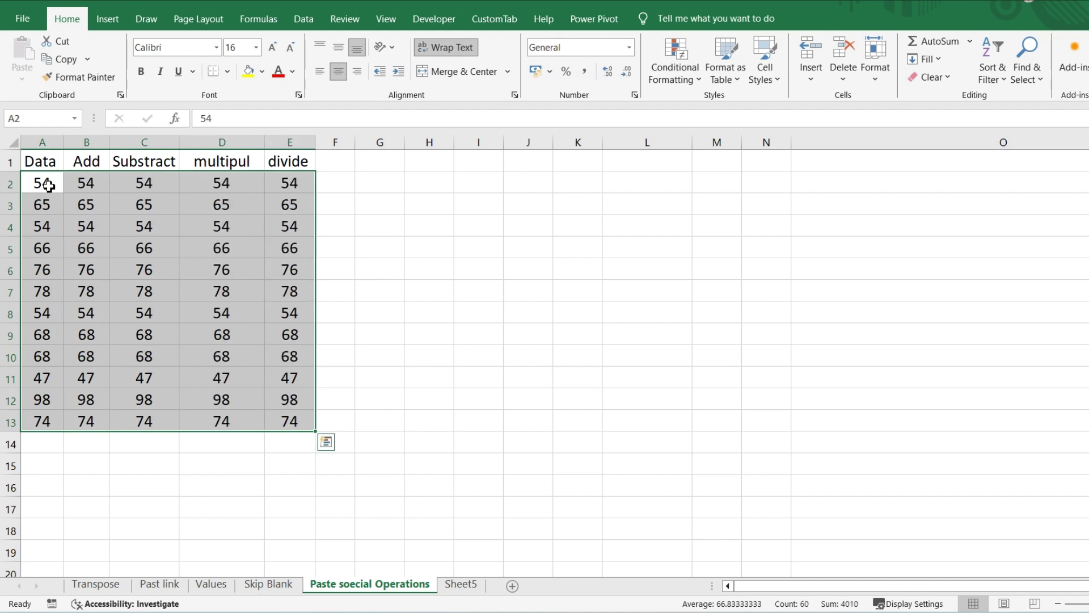
click(79, 196)
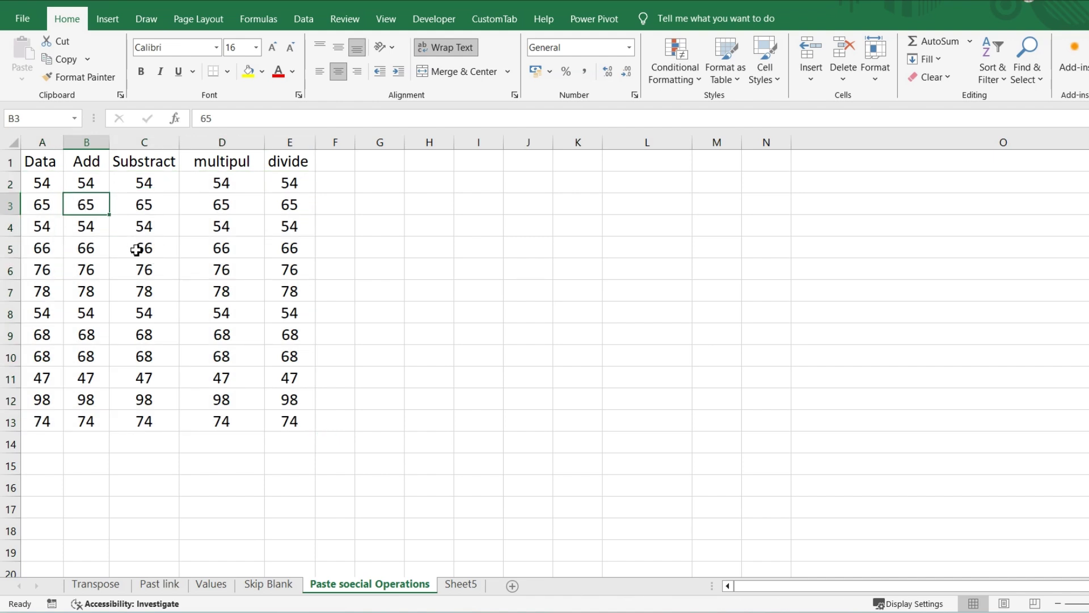
Clear the table below row 2 and type new amounts into the row 2 cells.
key(Left)
key(ctrl+shift+Down)
key(shift+Right)
key(shift+Right)
key(shift+Right)
key(shift+Right)
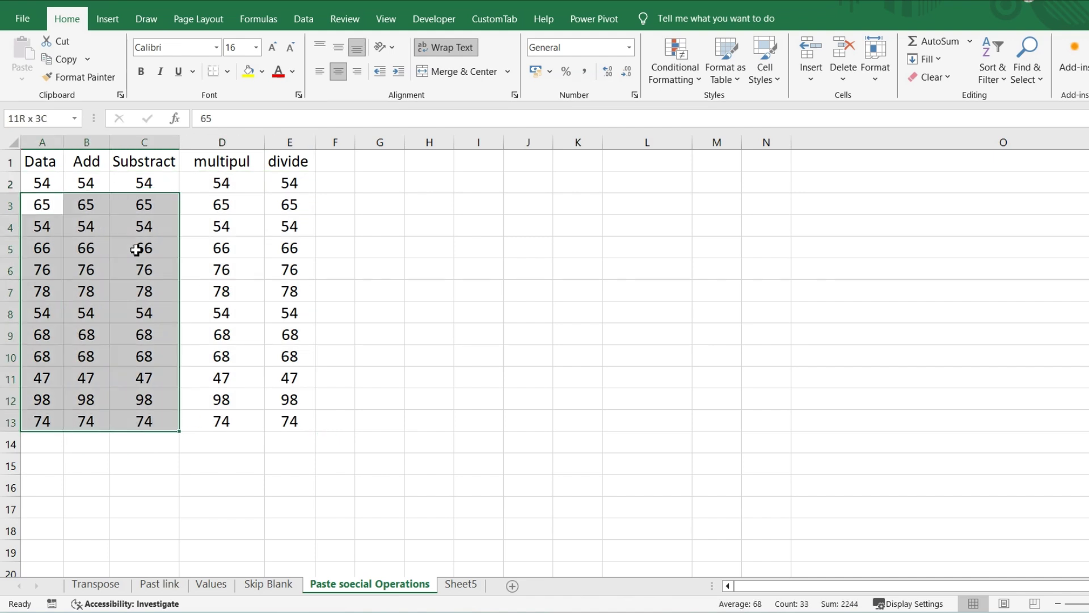
key(Delete)
key(Down)
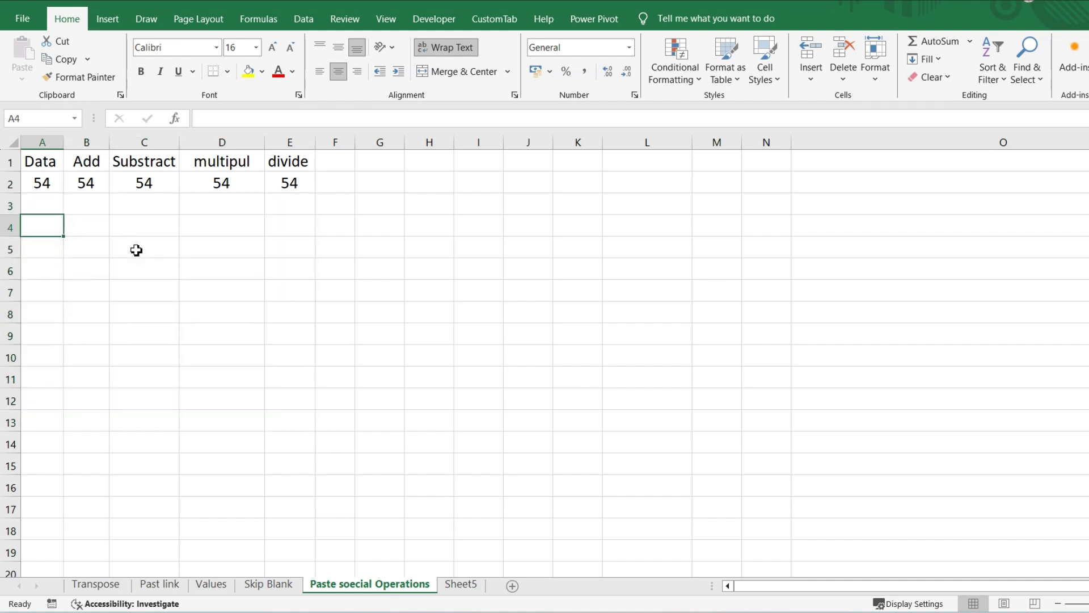
key(Up)
key(Up)
key(Right)
key(Right)
key(Right)
key(Right)
key(Left)
key(Left)
key(Left)
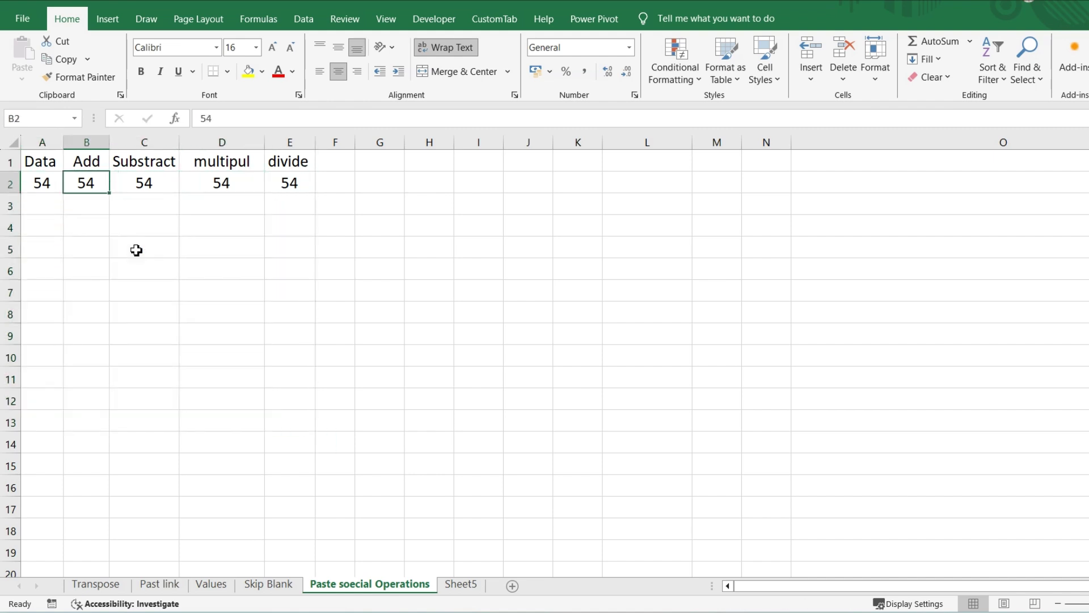
text(1)
key(Right)
text(1)
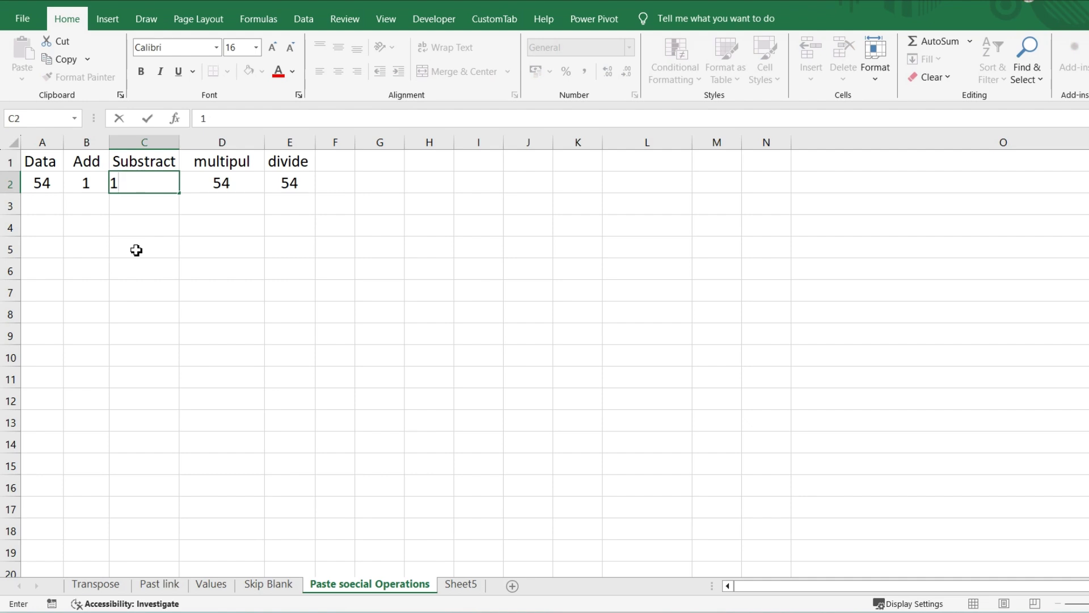
text(2)
key(Right)
text(6)
key(Right)
text(5)
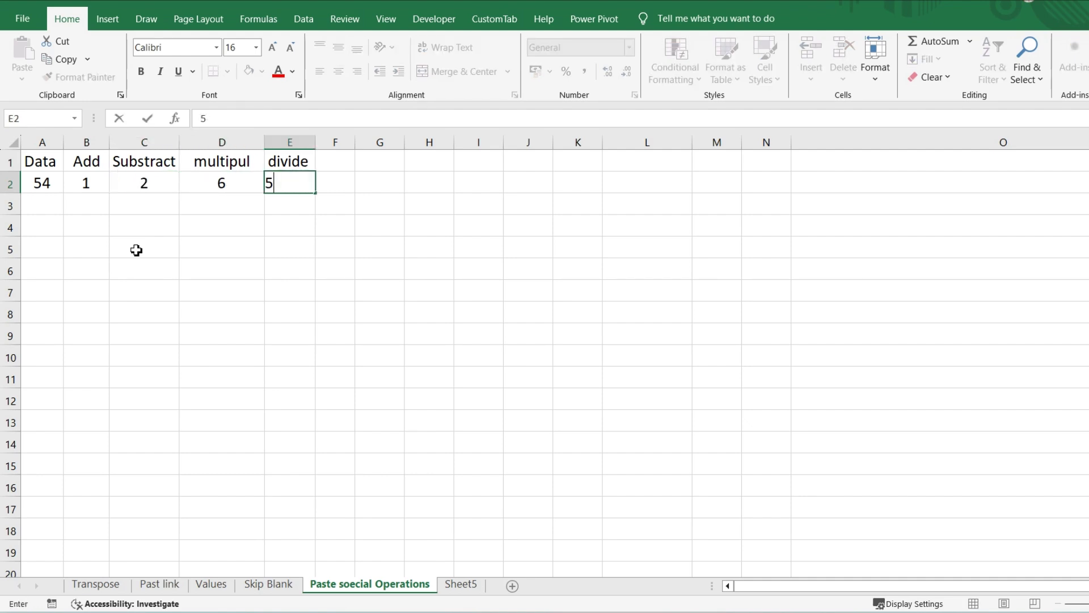
key(Right)
Fill row 2 down the table, then undo it so D2 and E2 return to 54.
key(Left)
key(Left)
key(Left)
key(Left)
key(Left)
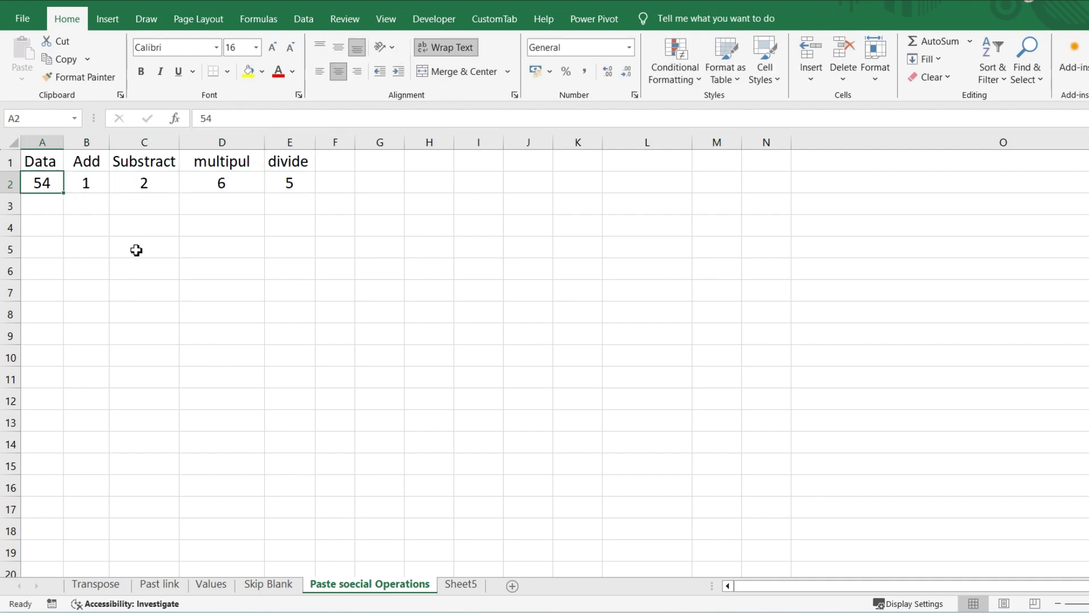
key(shift+Right)
key(shift+Right)
key(shift+Right)
key(shift+Right)
key(shift+Down)
key(shift+Down)
key(shift+Down)
key(shift+Down)
key(shift+Down)
key(shift+Down)
key(shift+Down)
key(shift+Down)
key(shift+Down)
key(shift+Down)
key(shift+Down)
key(shift+Down)
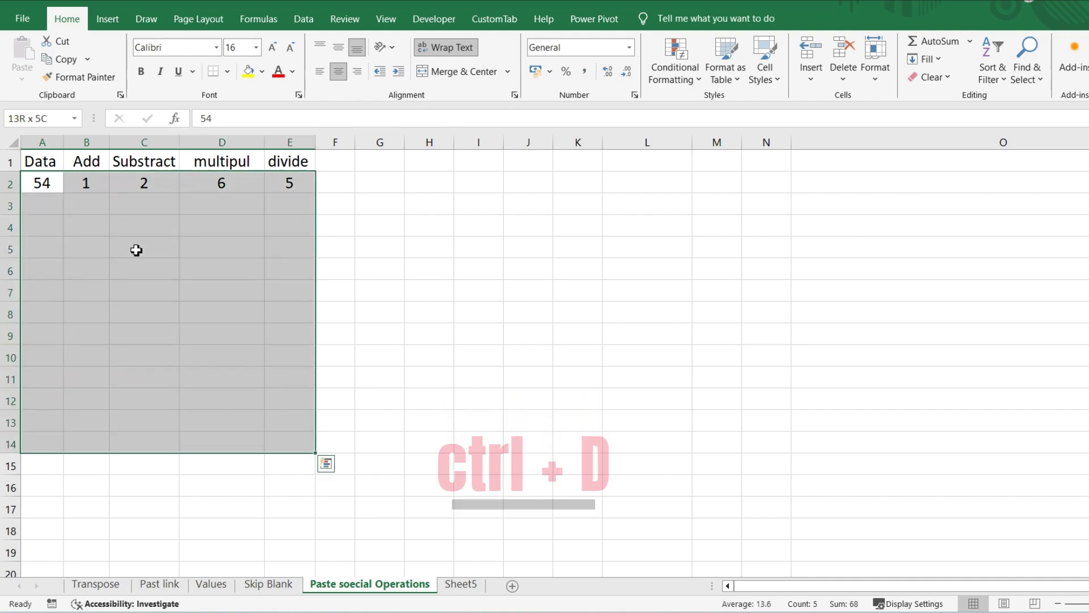
key(ctrl+d)
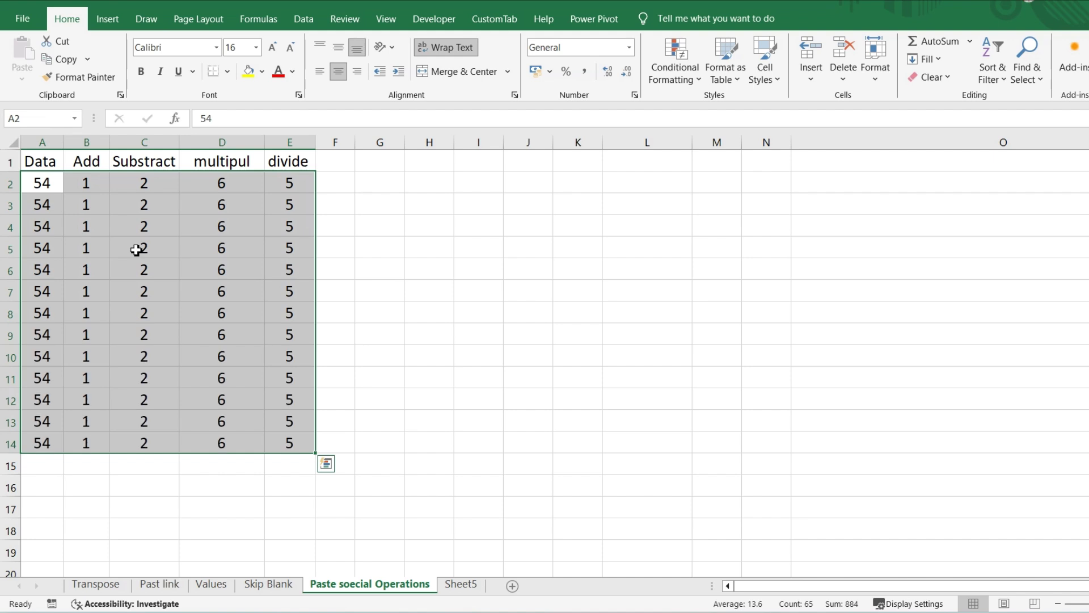
key(Right)
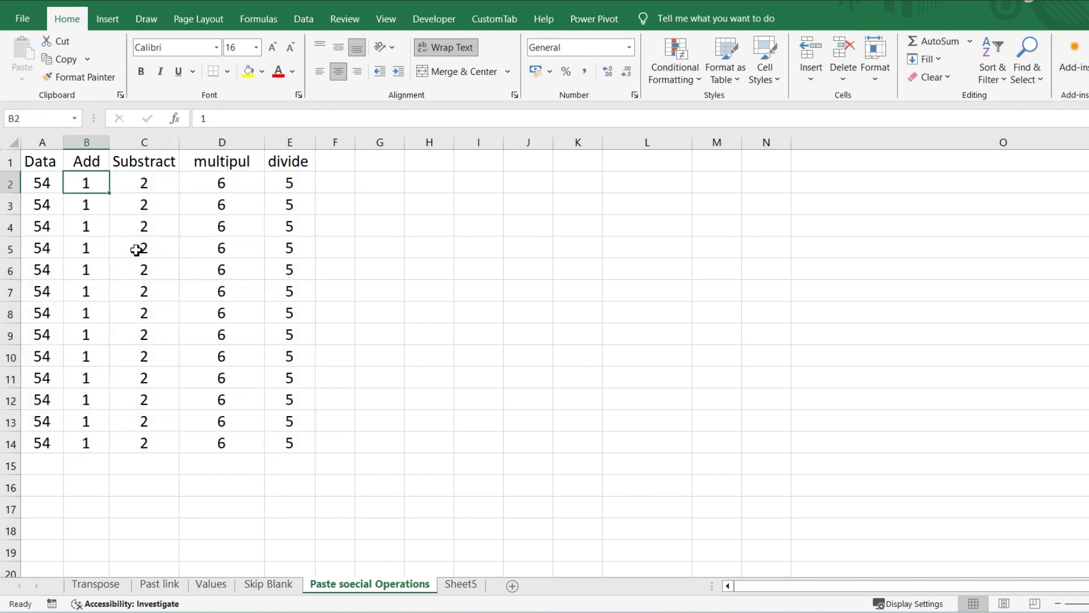
key(ctrl+z)
key(ctrl+z)
key(ctrl+z)
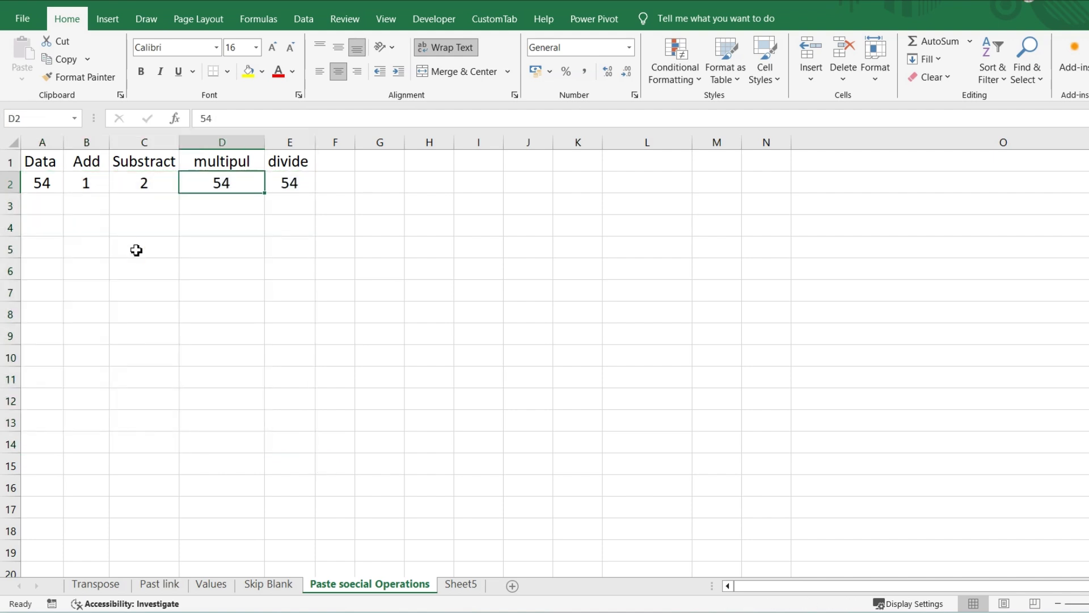
key(ctrl+z)
key(ctrl+z)
key(ctrl+z)
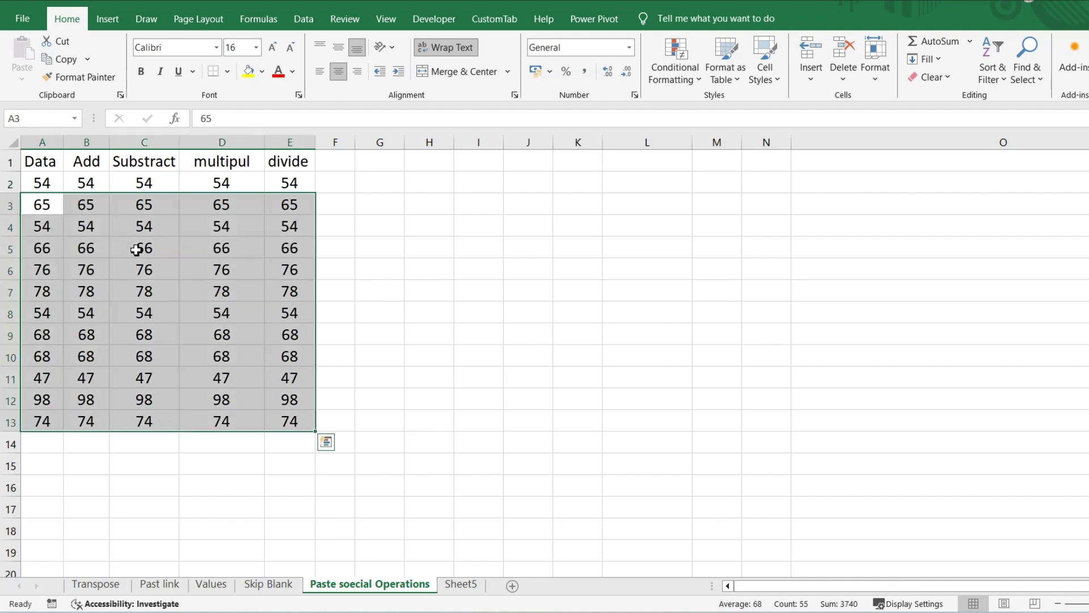
key(Right)
key(Up)
key(Up)
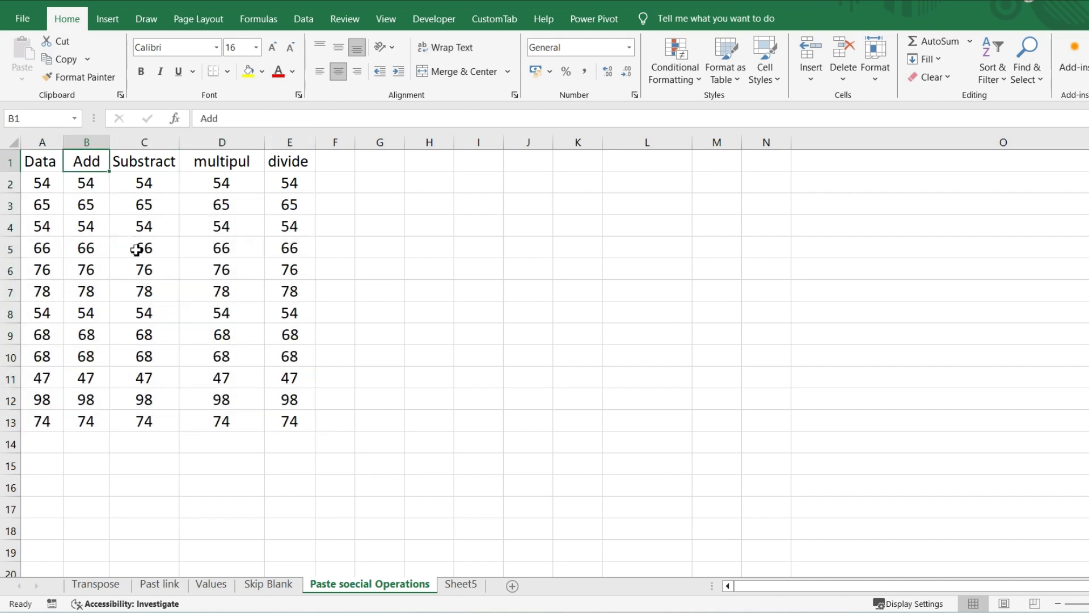
key(Down)
key(Up)
key(Right)
key(Right)
key(Right)
key(Right)
key(Right)
key(Right)
key(Right)
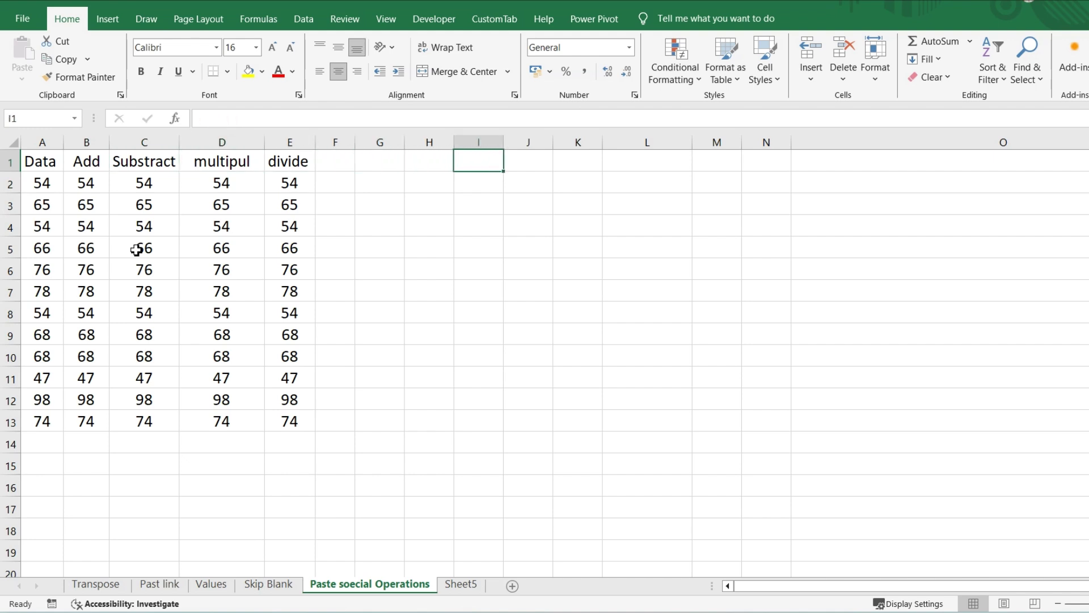
Enter 10 in cell I1 and shade the Add column B yellow.
text(10)
key(Right)
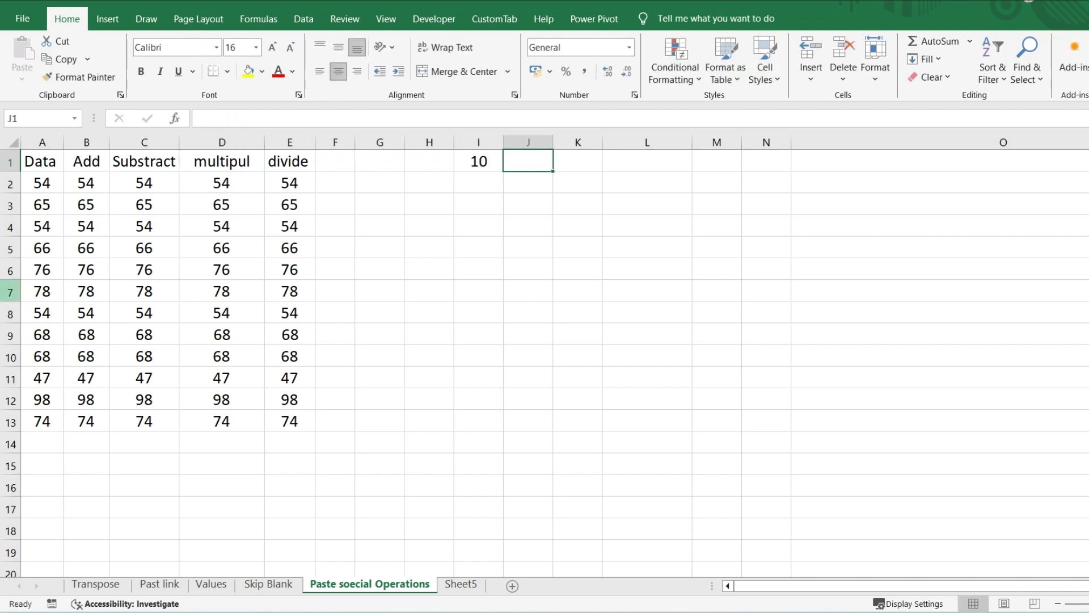
click(487, 169)
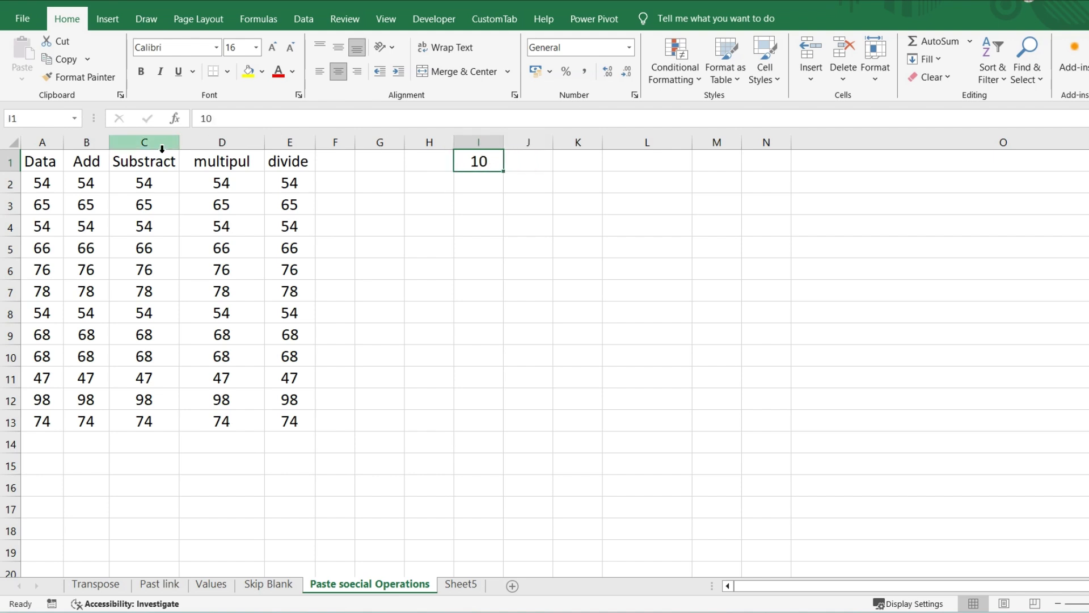
click(90, 139)
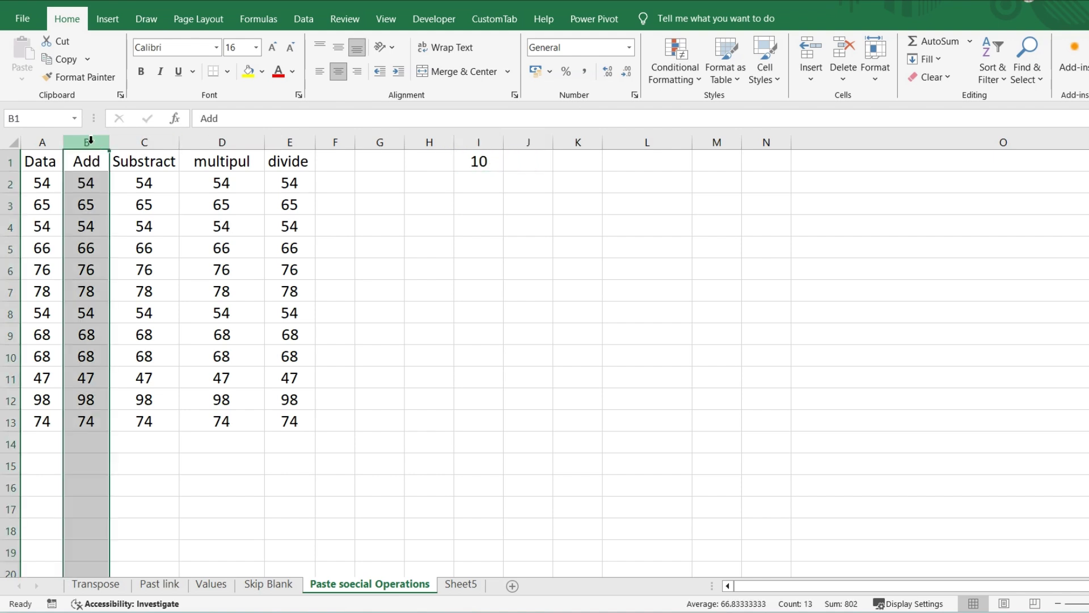
click(248, 71)
click(90, 203)
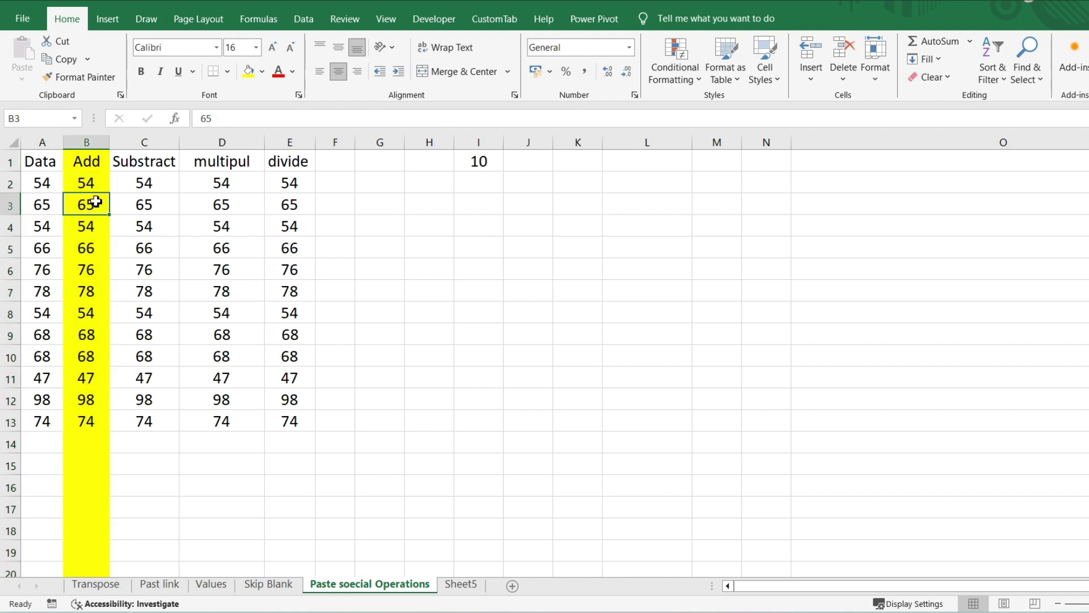
Copy the 10 in cell I1.
click(100, 186)
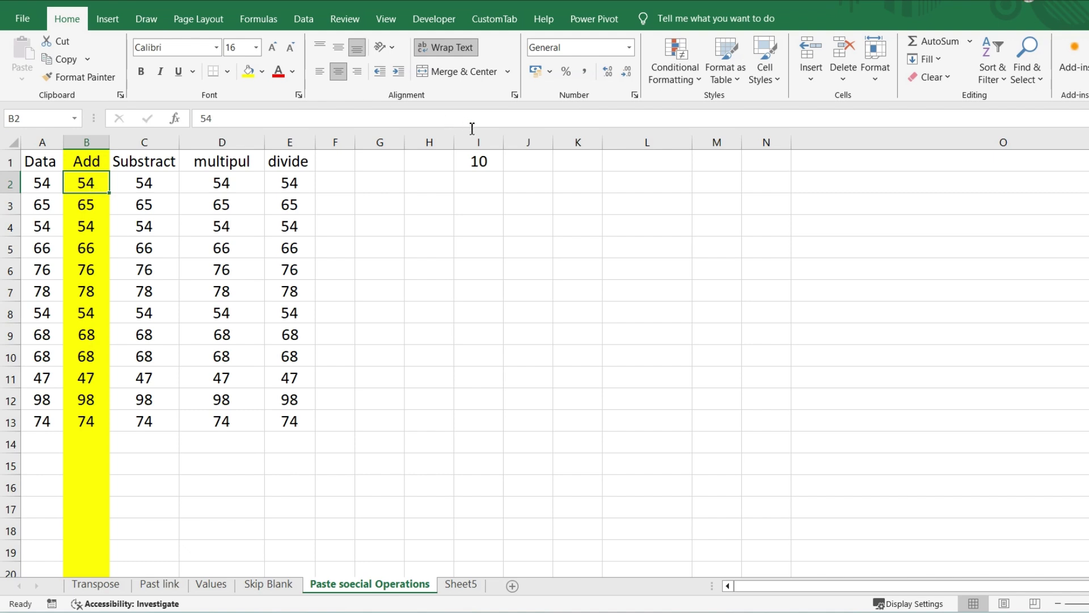
click(482, 166)
click(87, 203)
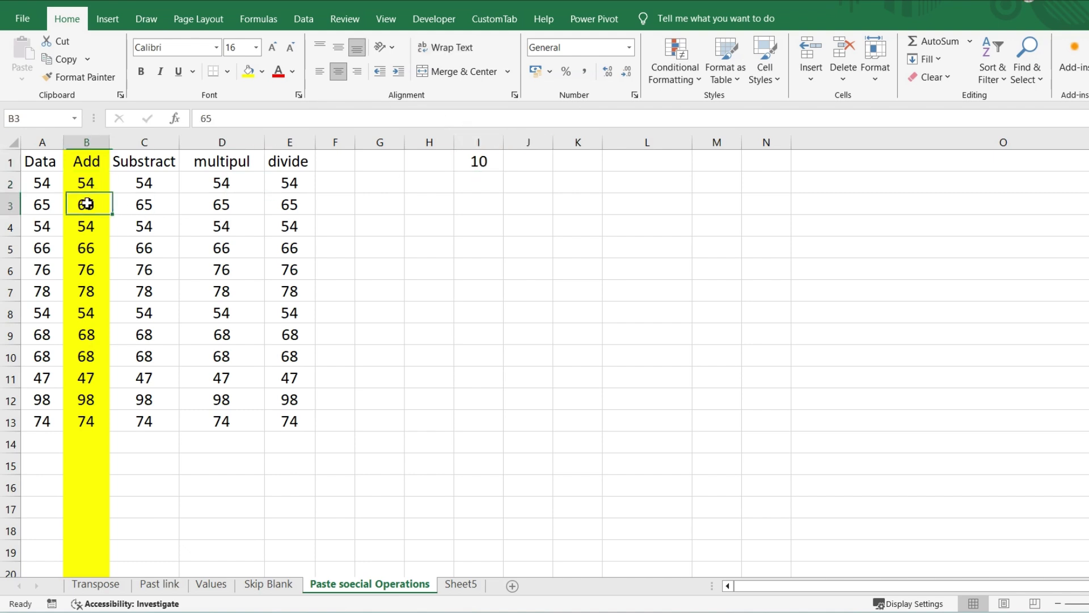
click(481, 164)
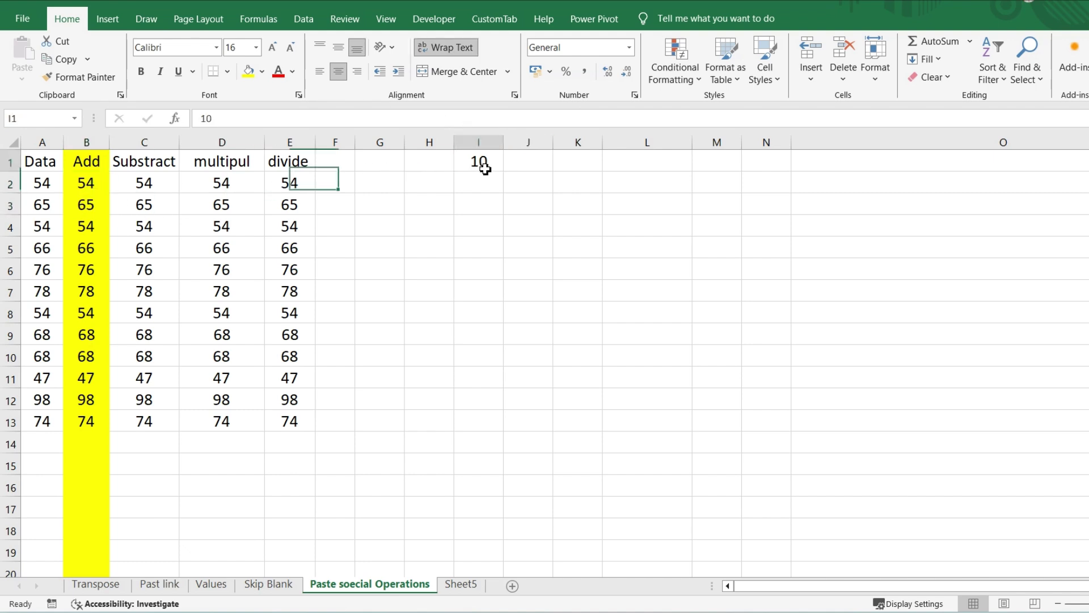
click(80, 177)
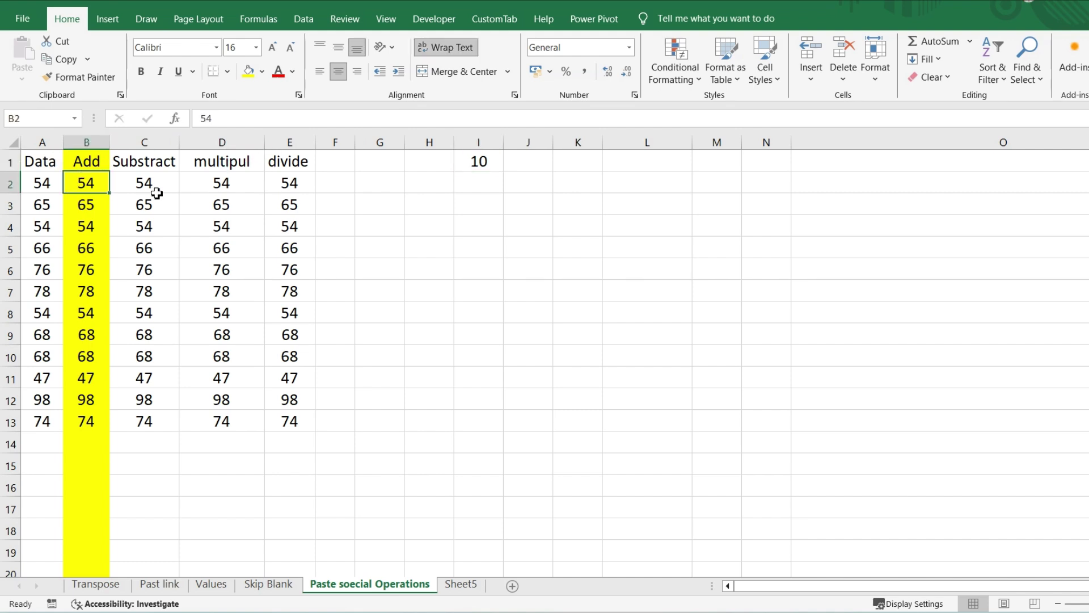
key(Up)
key(Down)
key(Up)
key(Right)
key(Right)
key(Right)
key(Right)
key(Right)
key(Right)
key(Right)
key(ctrl+c)
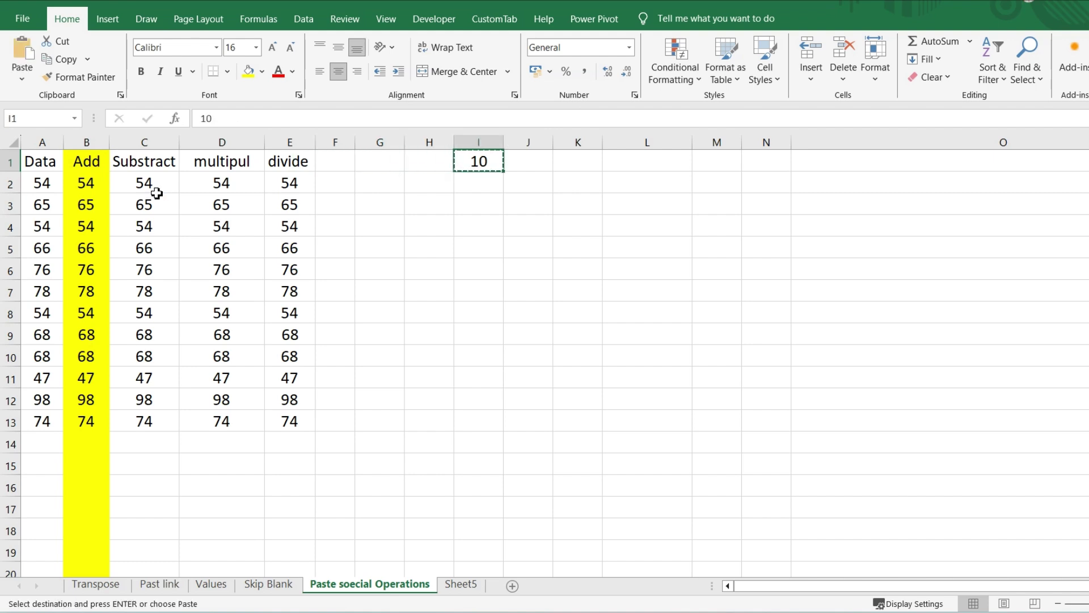
Add the copied 10 to B2:B13 with Paste Special Add.
key(Left)
key(Left)
key(Left)
key(Left)
key(Left)
key(Left)
key(Left)
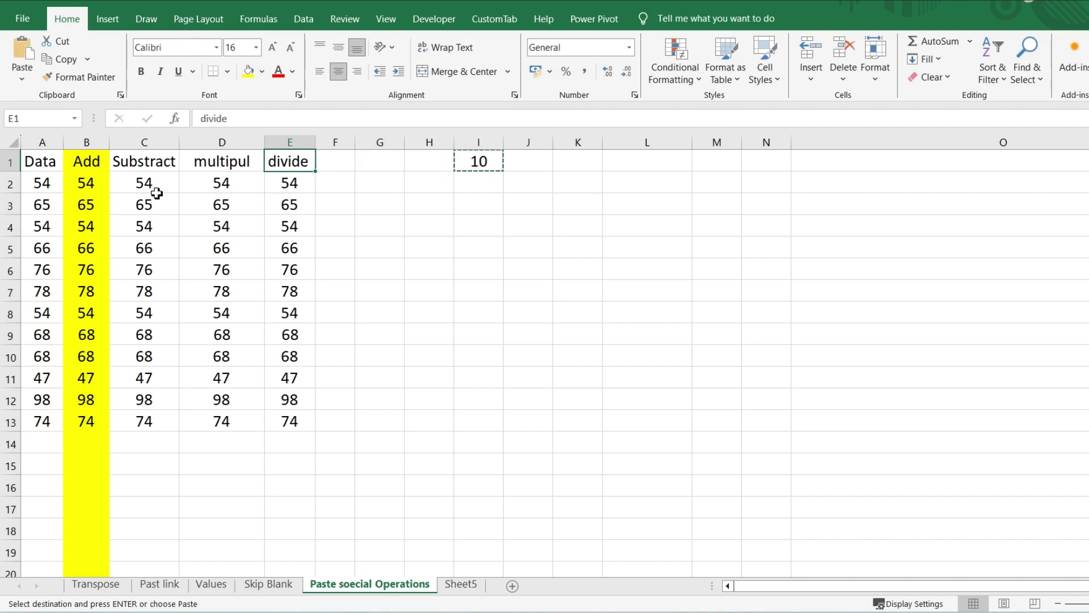
key(Down)
key(ctrl+shift+Down)
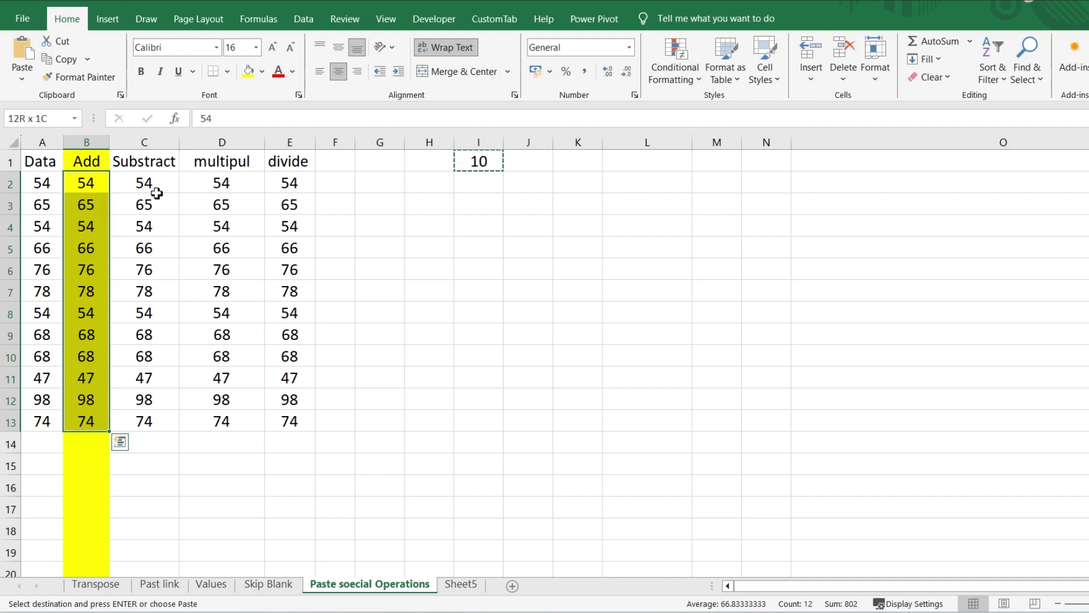
key(ctrl+alt+v)
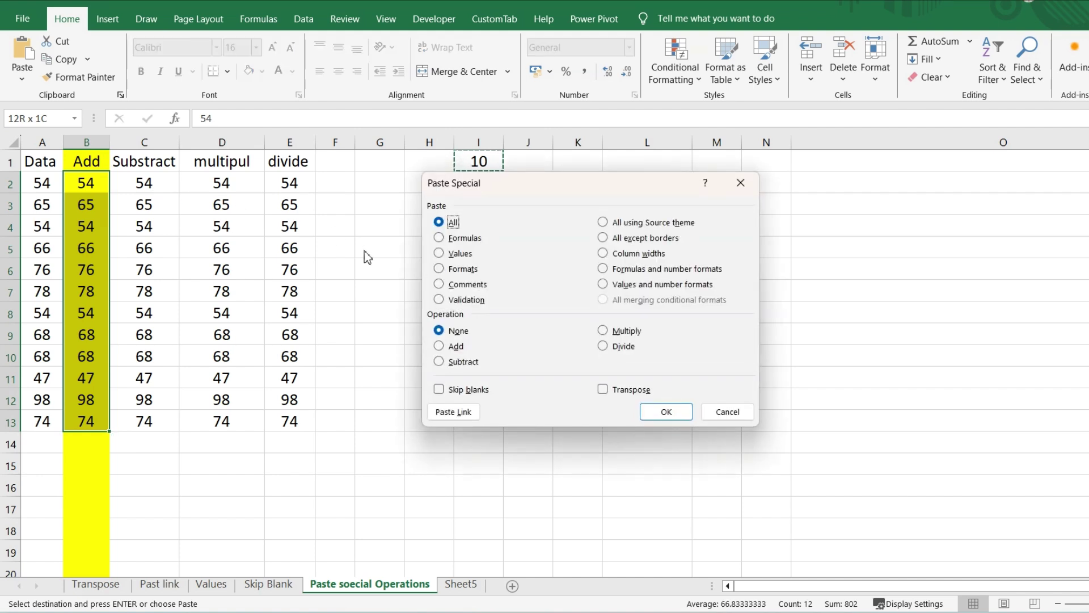
click(440, 346)
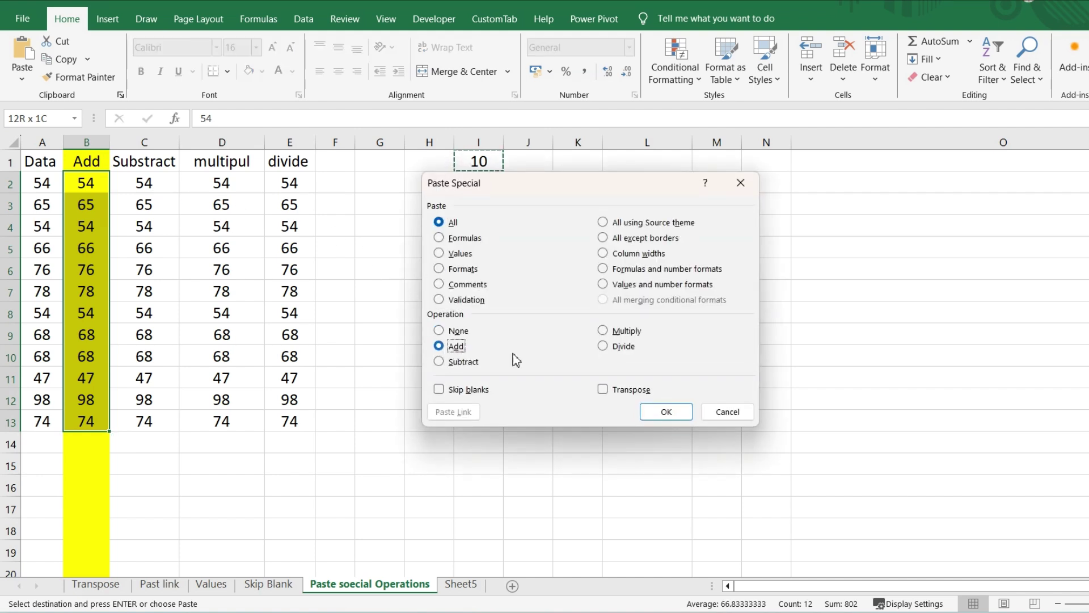
click(678, 413)
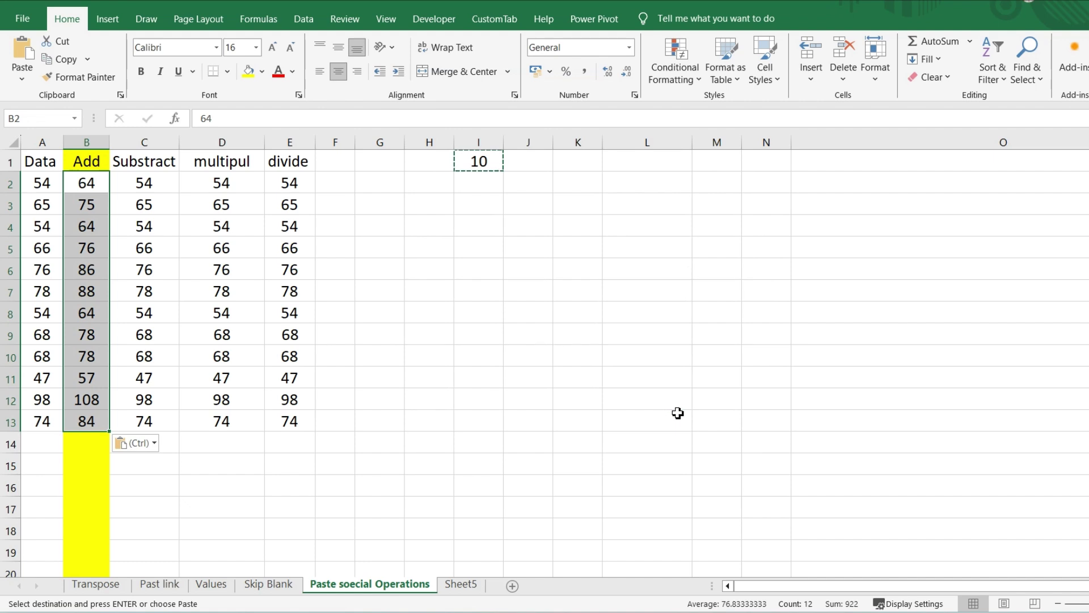
click(96, 234)
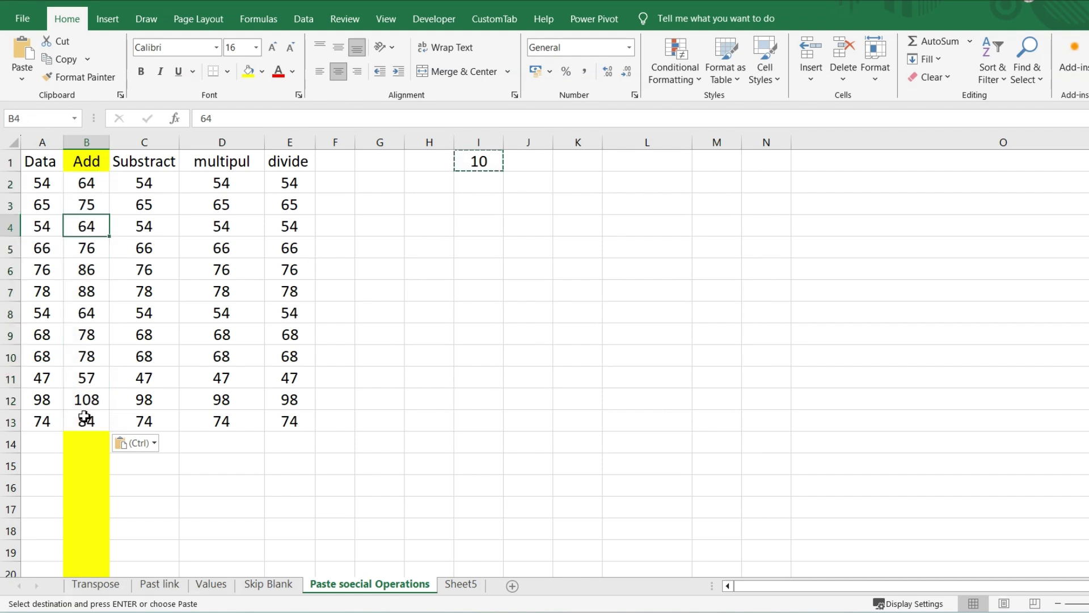
click(95, 179)
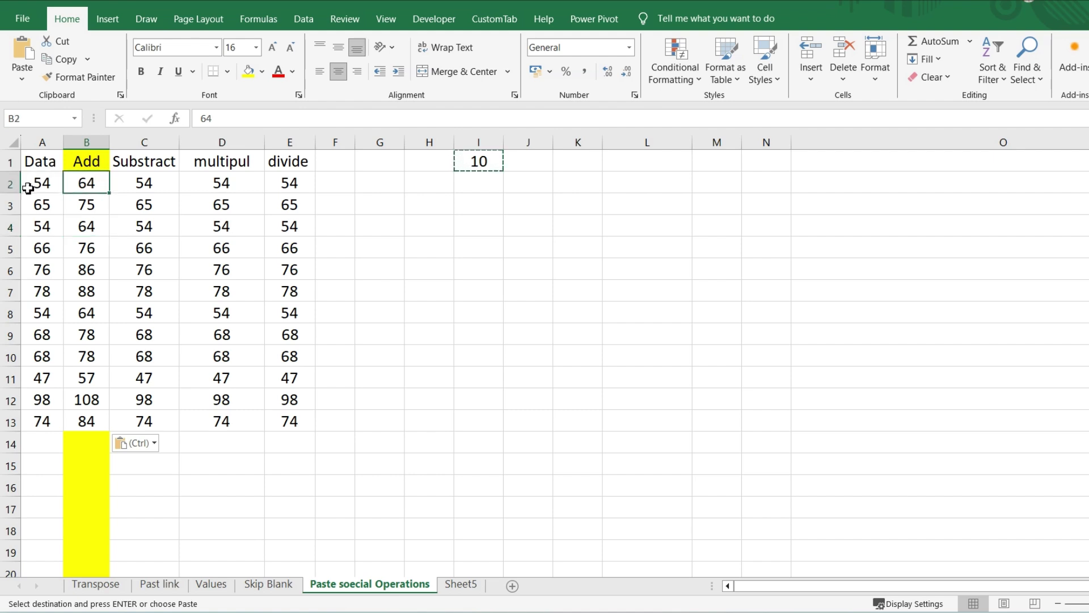
click(139, 184)
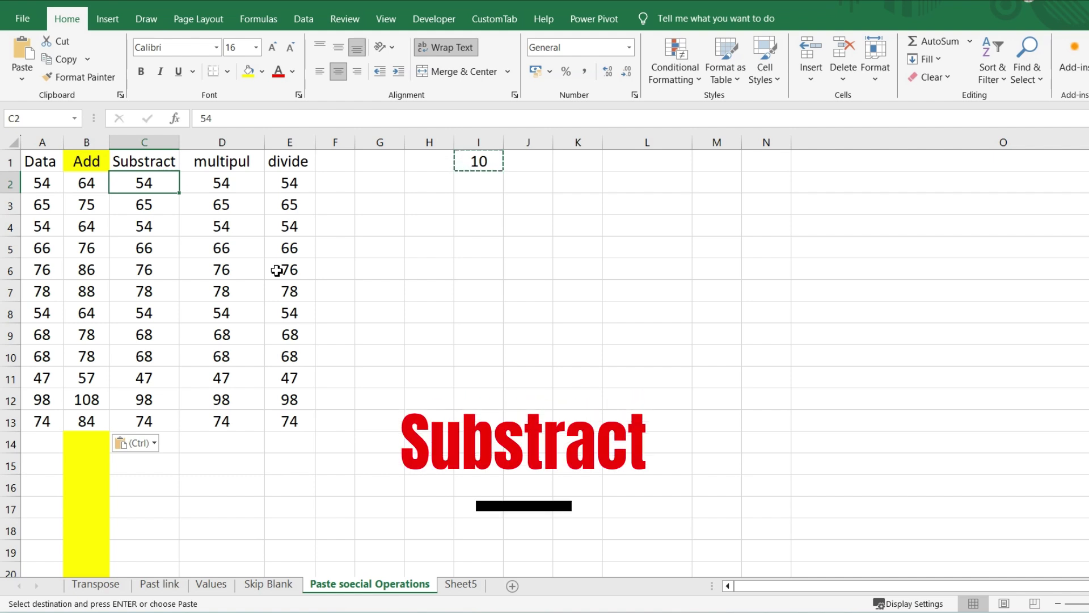
Subtract the copied 10 from C2:C13 with Paste Special Subtract.
key(Right)
key(Right)
key(Right)
key(Right)
key(Right)
key(Right)
key(Up)
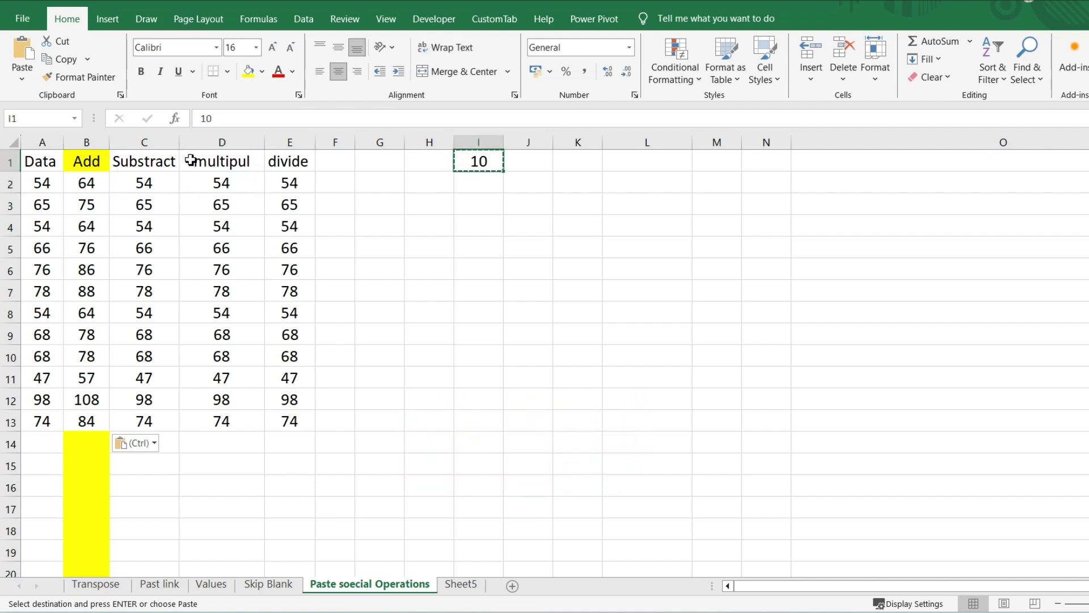
click(151, 187)
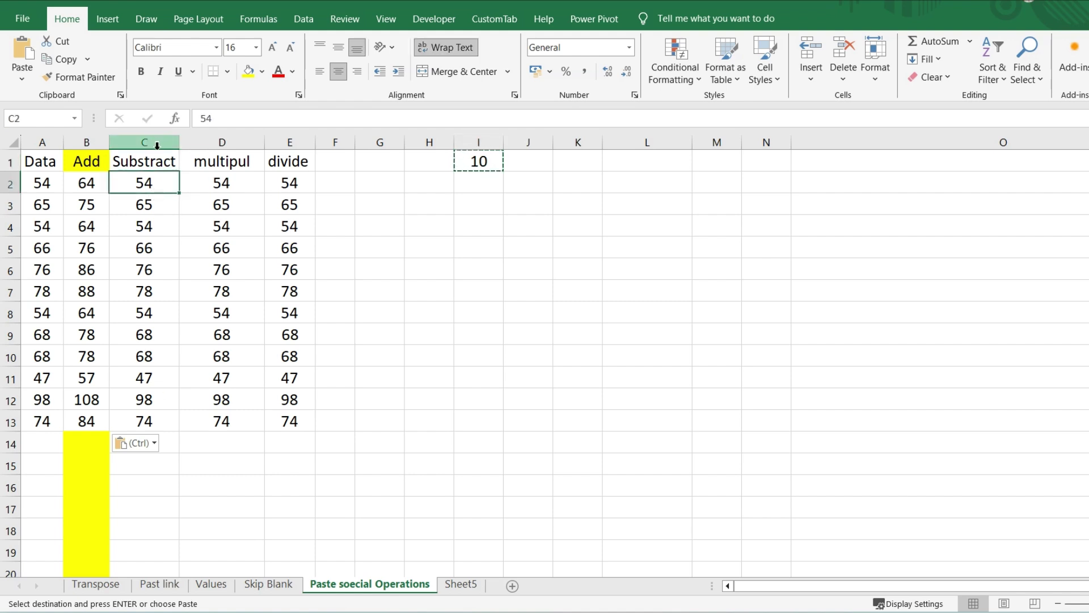
click(471, 159)
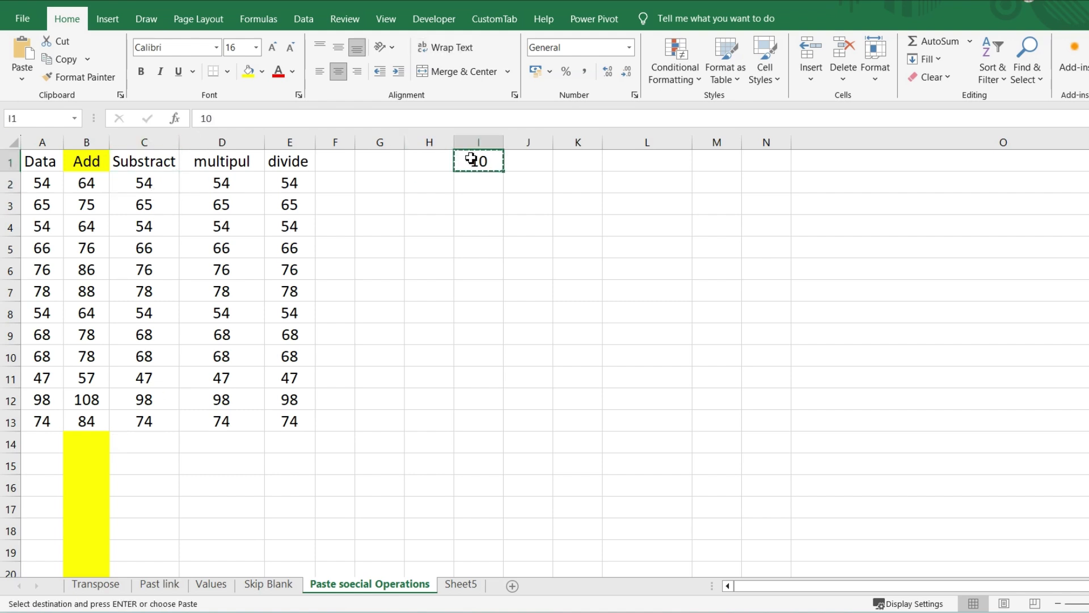
click(123, 180)
key(ctrl+shift+Down)
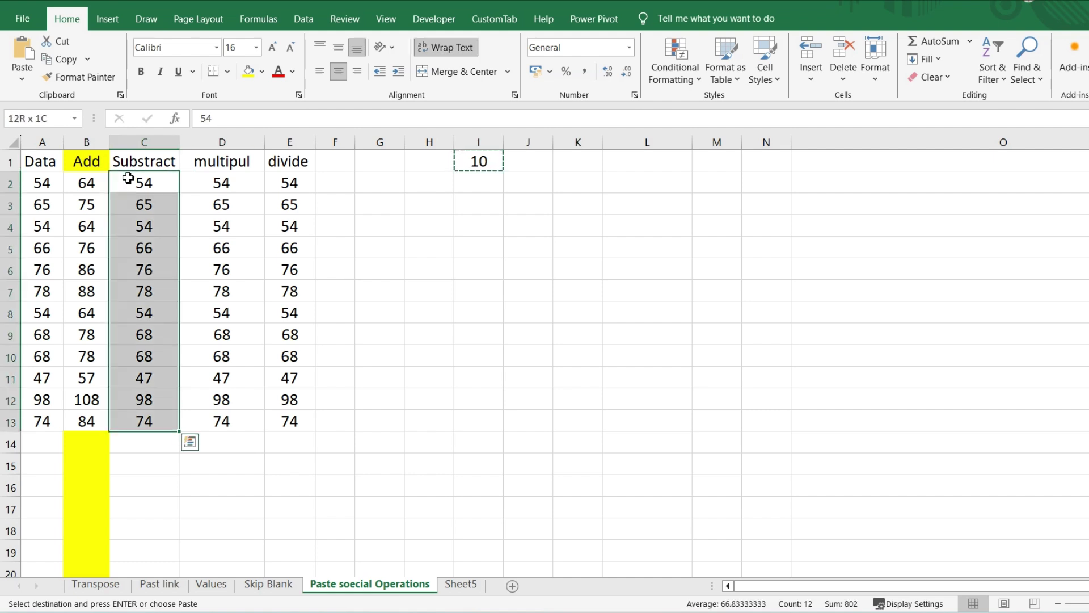
key(ctrl+alt+v)
click(454, 362)
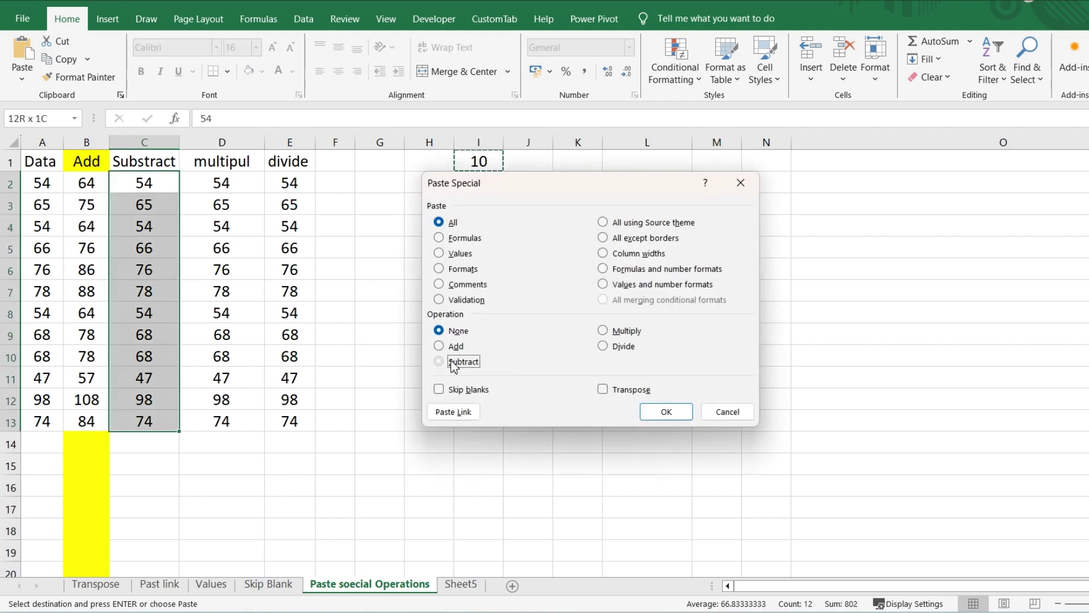
click(666, 411)
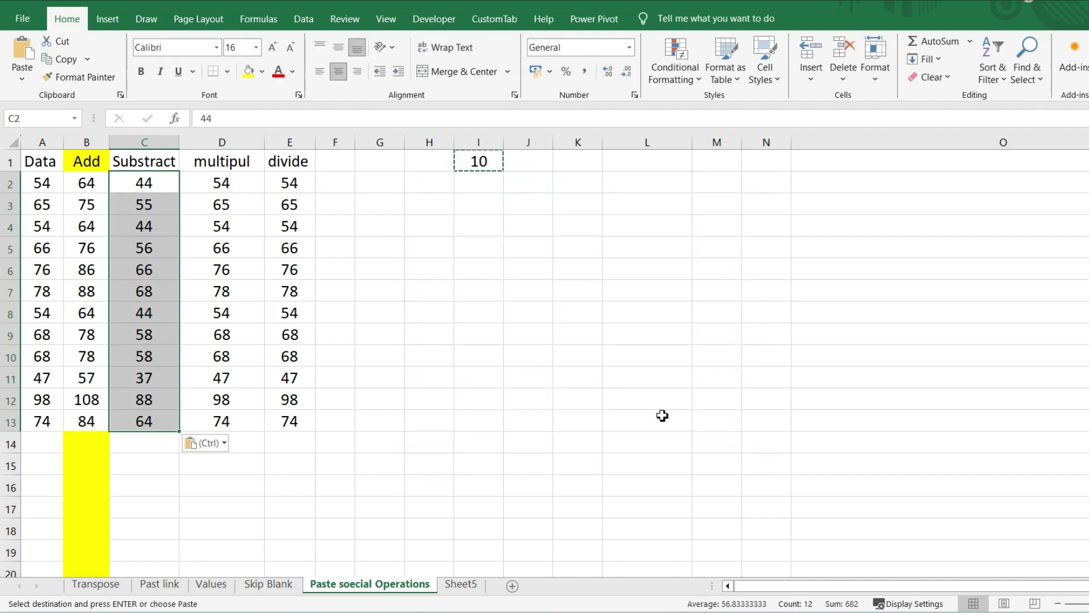
click(164, 180)
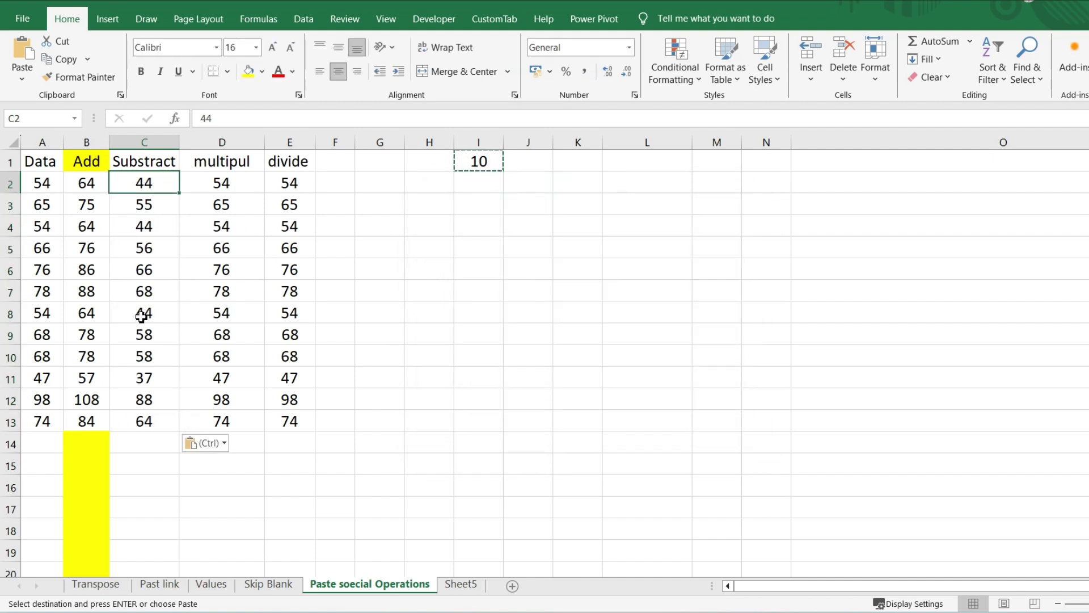
click(221, 182)
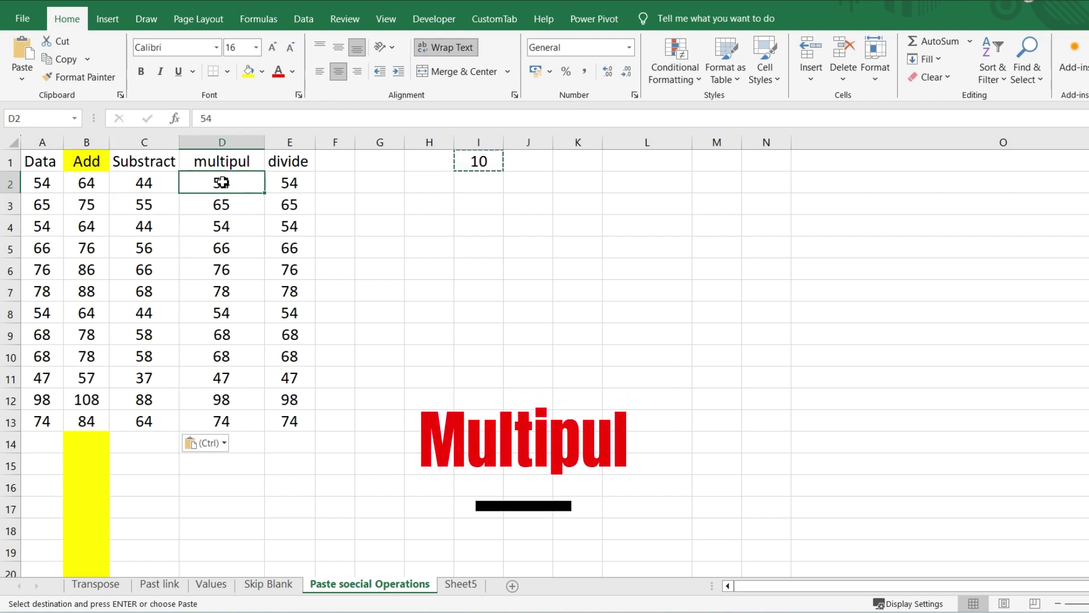
Replace the value in I1 with 5 and copy it.
click(480, 163)
key(Delete)
key(Return)
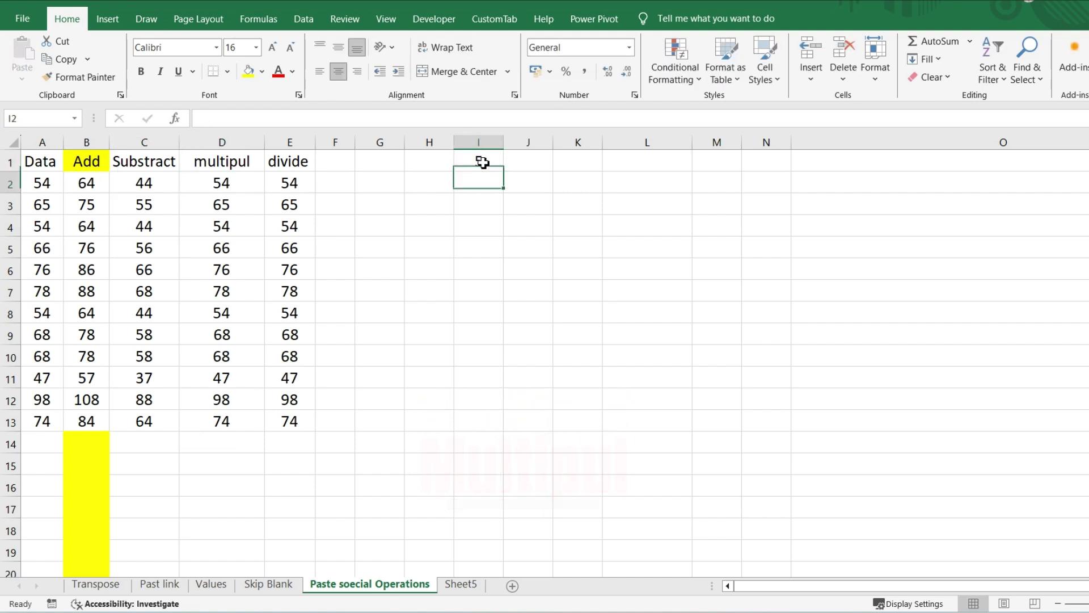
click(482, 163)
text(5)
key(Return)
click(210, 182)
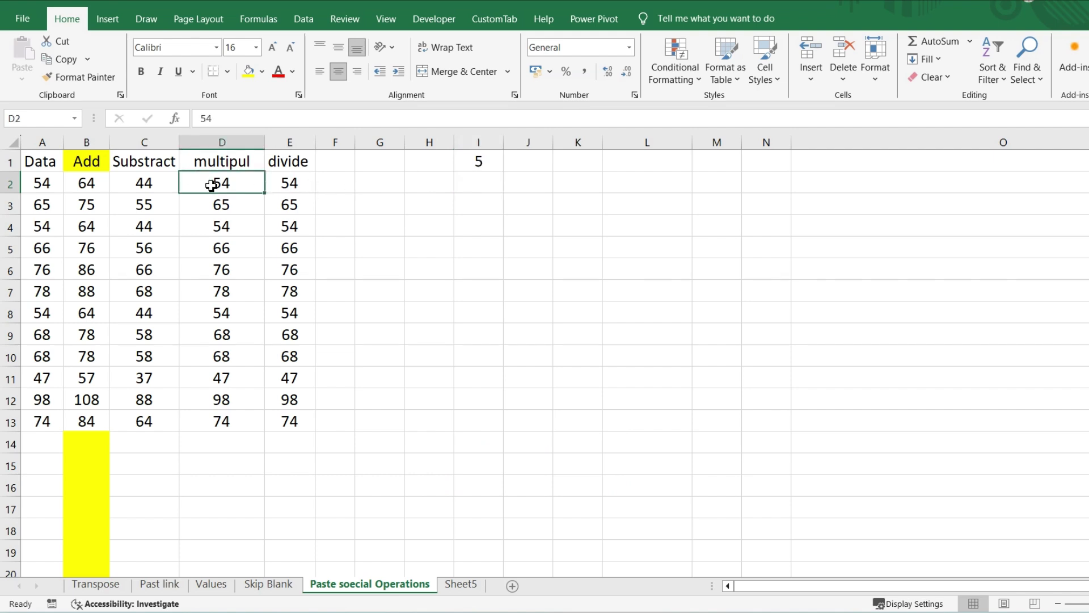
click(494, 165)
key(ctrl+c)
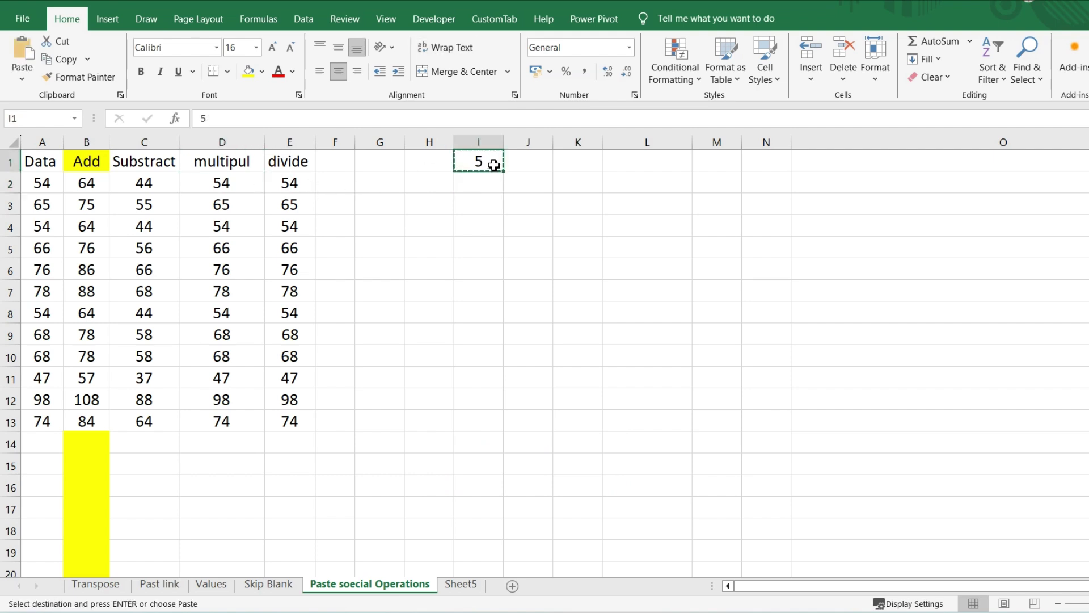
Multiply D2:D13 by the copied 5 with Paste Special Multiply.
click(225, 183)
key(ctrl+shift+Down)
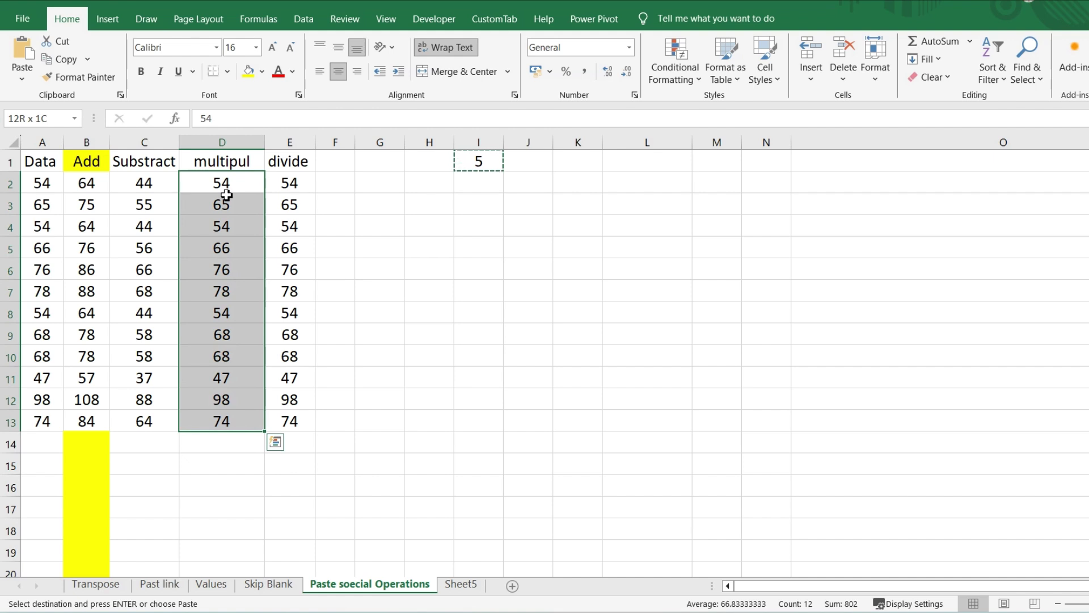
key(ctrl+alt+v)
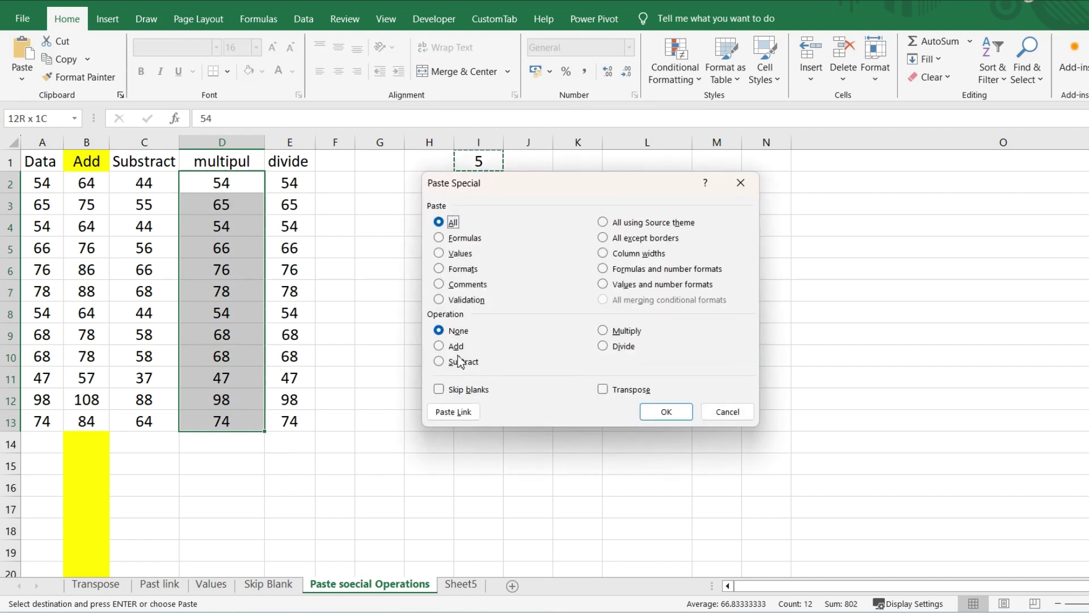
click(624, 331)
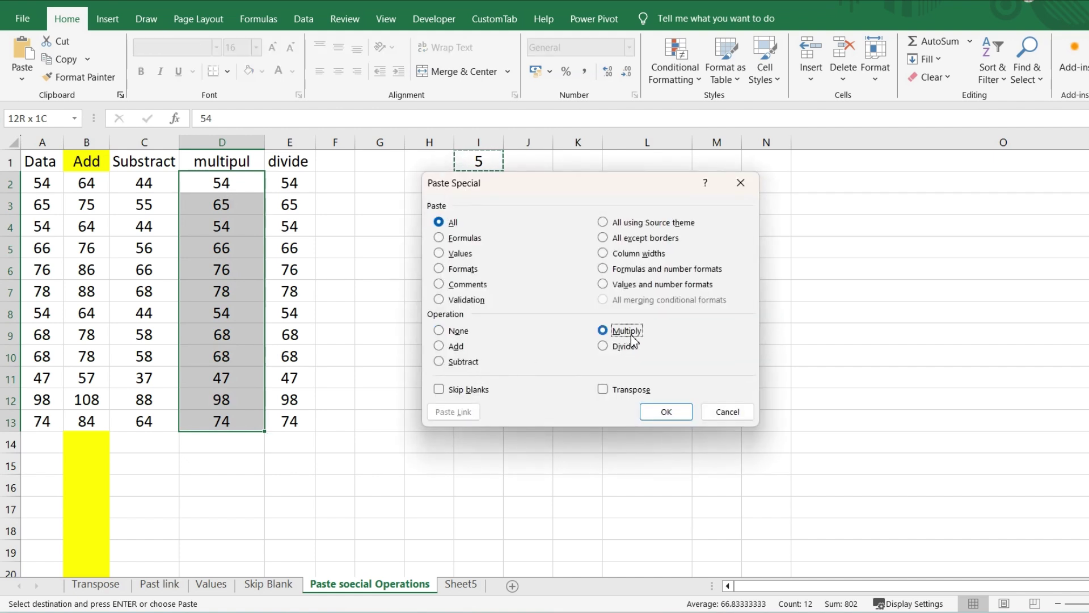
click(662, 410)
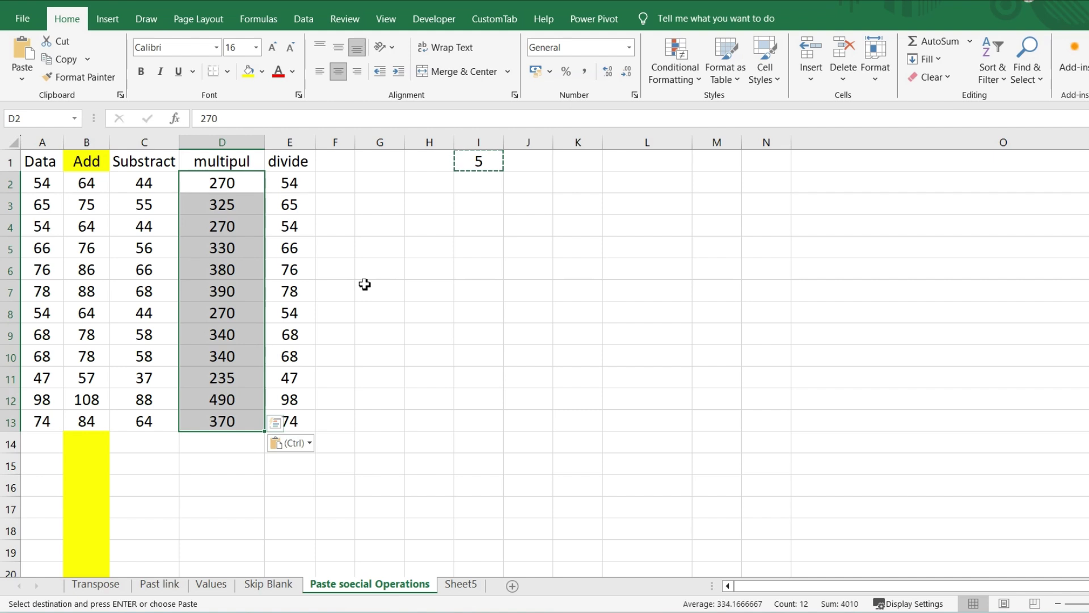
click(297, 179)
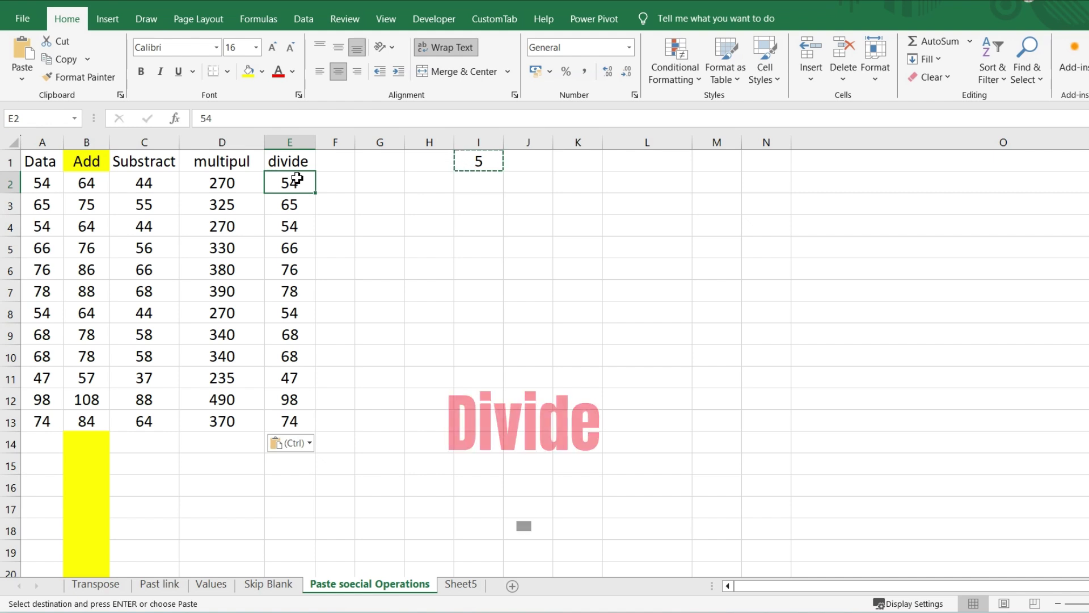
Change I1 to 10 and copy it.
key(Up)
key(Right)
key(Right)
key(Right)
key(Right)
text(10)
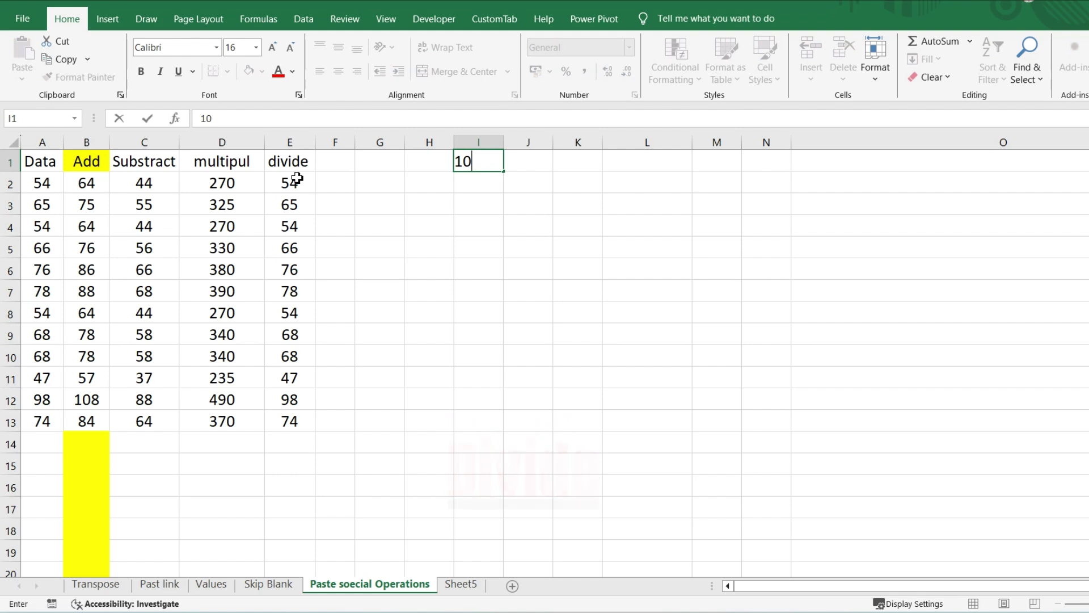
key(Return)
key(Left)
key(Left)
key(Left)
key(Left)
key(ctrl+shift+Down)
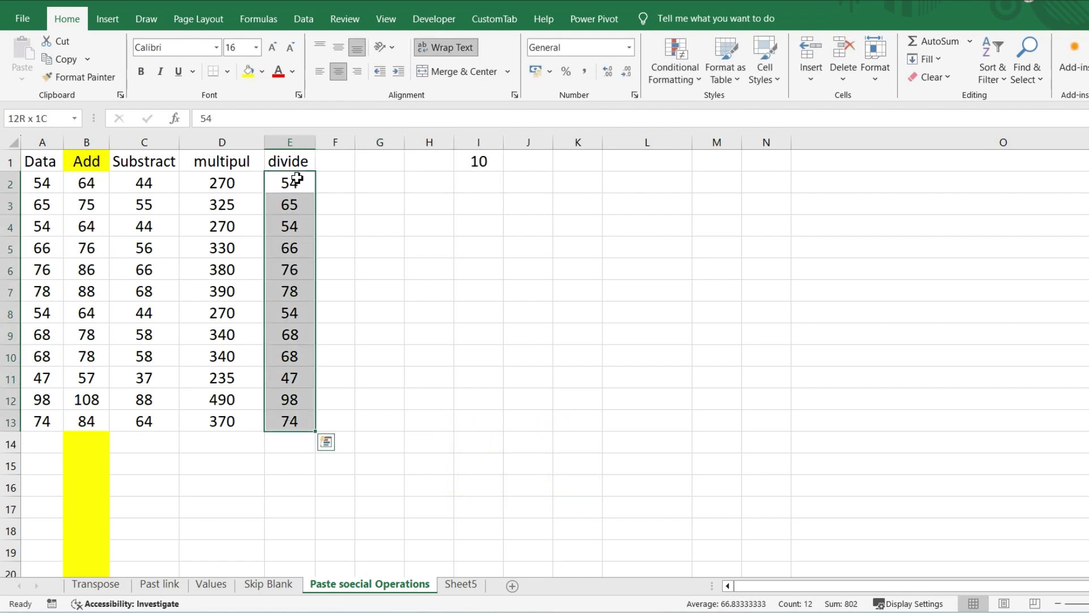
key(Up)
key(Right)
key(Right)
key(Right)
key(Right)
key(ctrl+c)
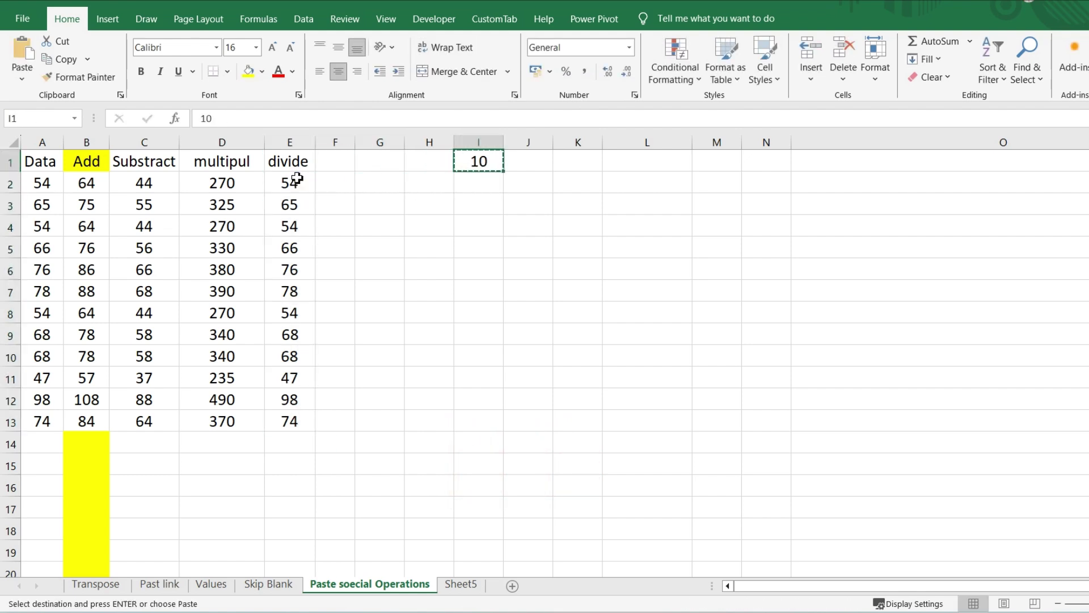
Divide E2:E13 by the copied 10 with Paste Special Divide.
key(Left)
key(Left)
key(Left)
key(Down)
key(Left)
key(ctrl+shift+Down)
key(ctrl+v)
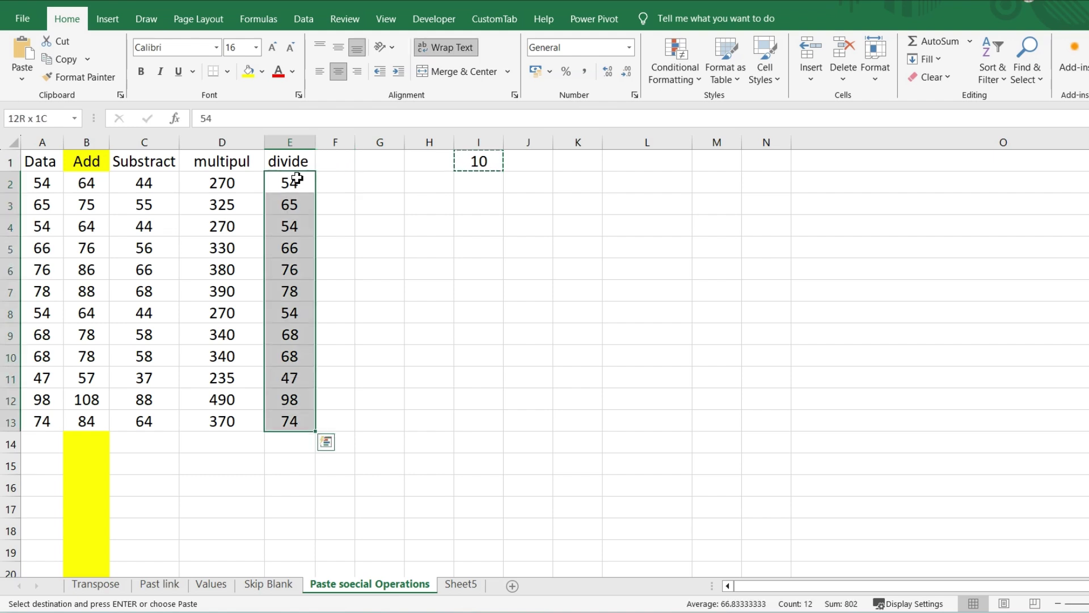
key(ctrl+alt+v)
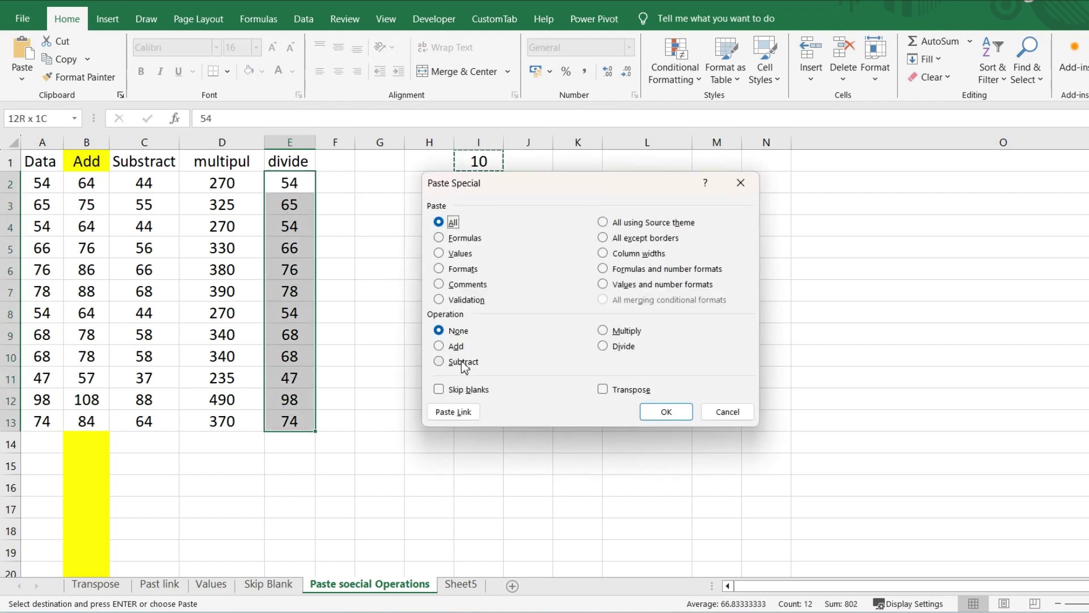
click(615, 346)
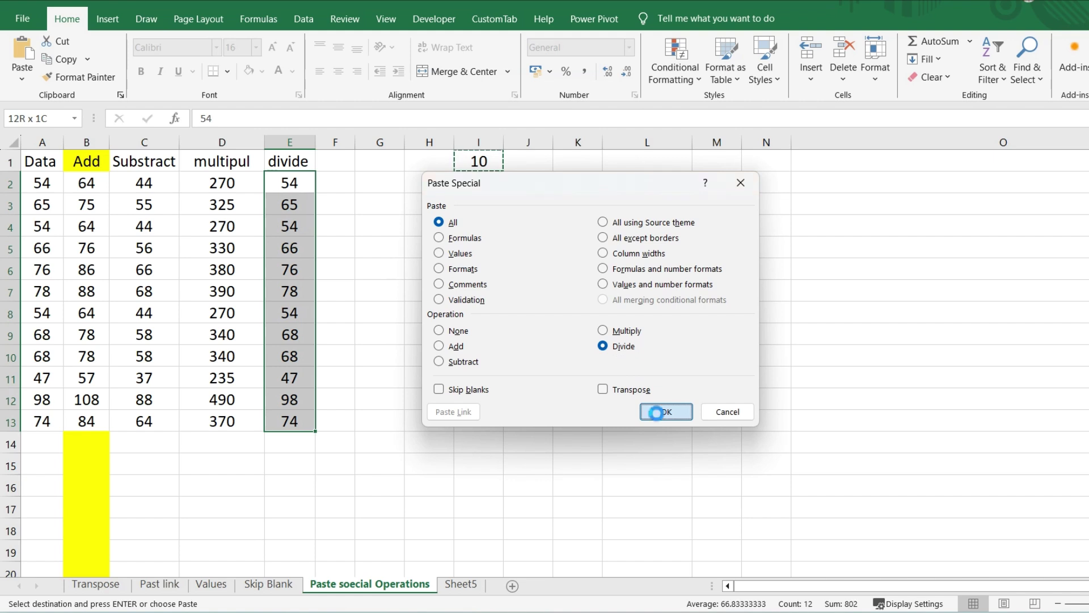
click(660, 412)
click(396, 293)
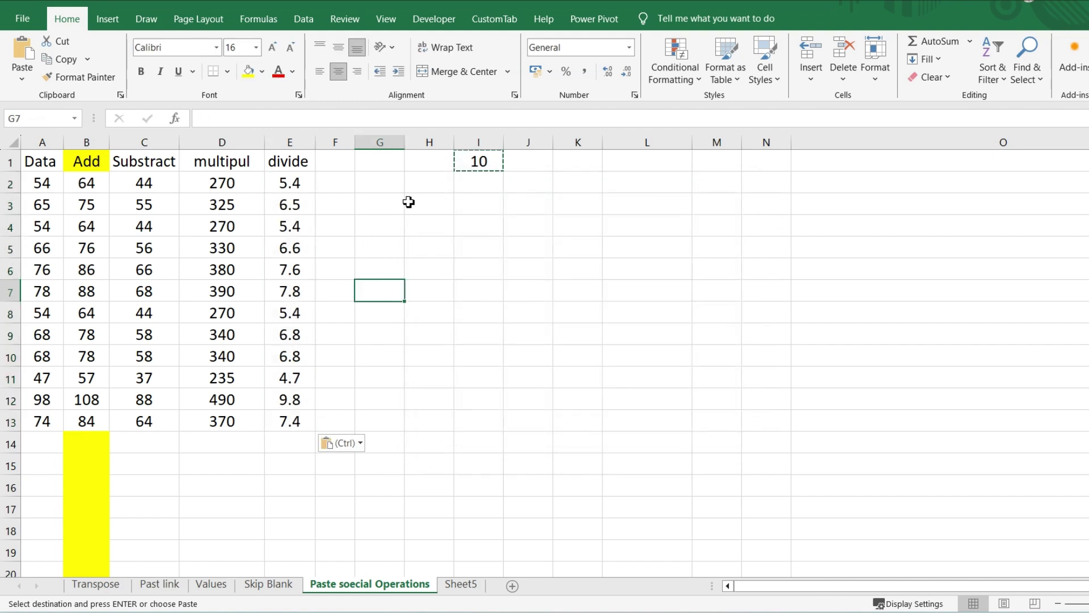
click(520, 181)
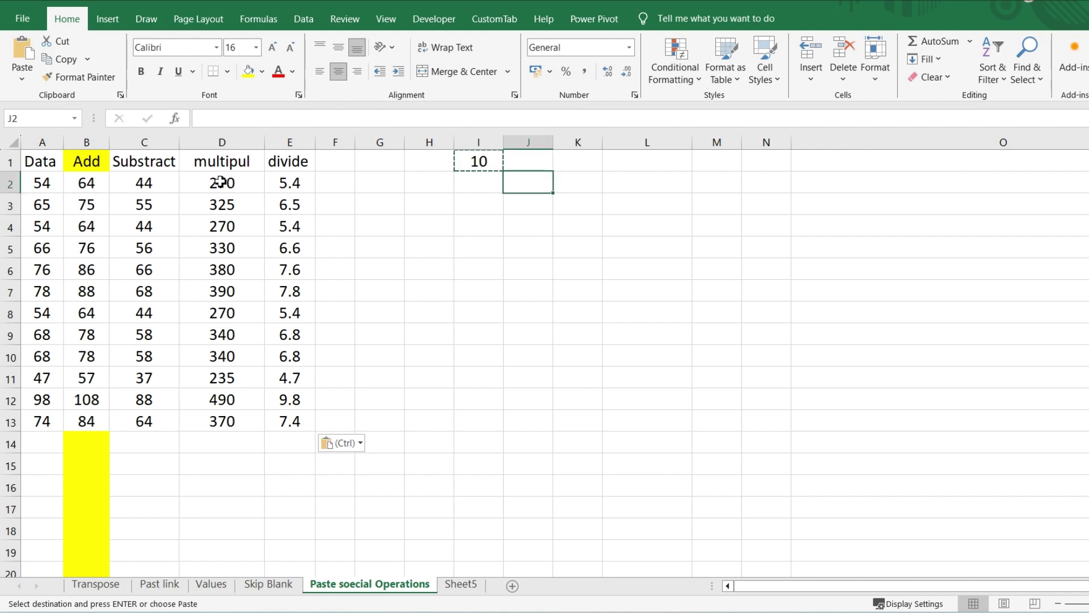
Copy the multipul values in D2:D13 into J2:J13.
key(Left)
key(Left)
key(Left)
key(Left)
key(Left)
key(Left)
key(ctrl+shift+Down)
key(ctrl+c)
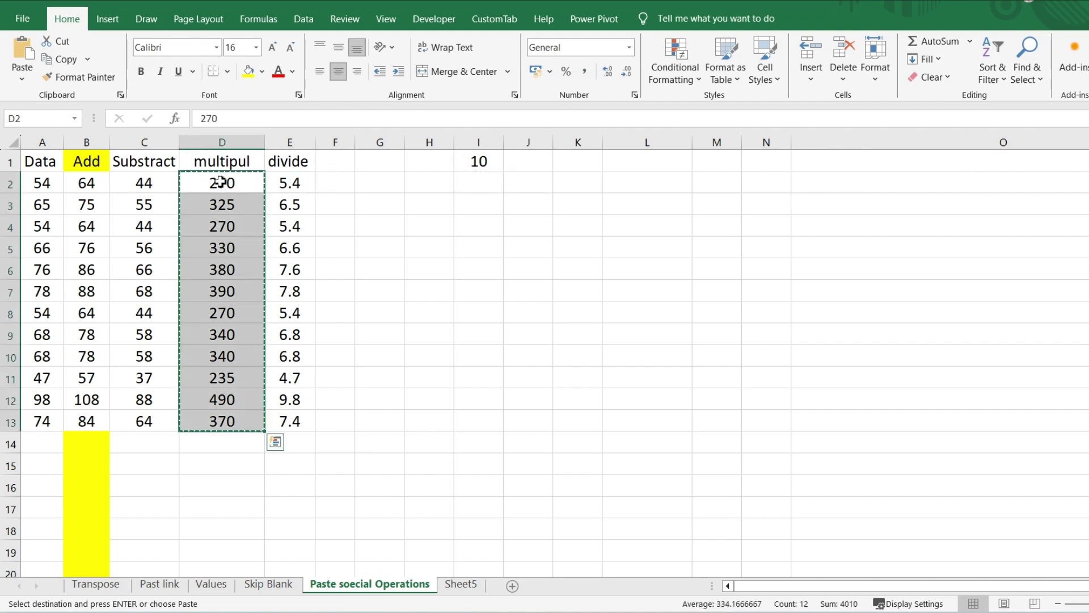
key(Right)
key(Right)
key(Right)
key(Right)
key(Right)
key(Right)
key(Return)
Enter -1 in cell K1.
key(Right)
key(Up)
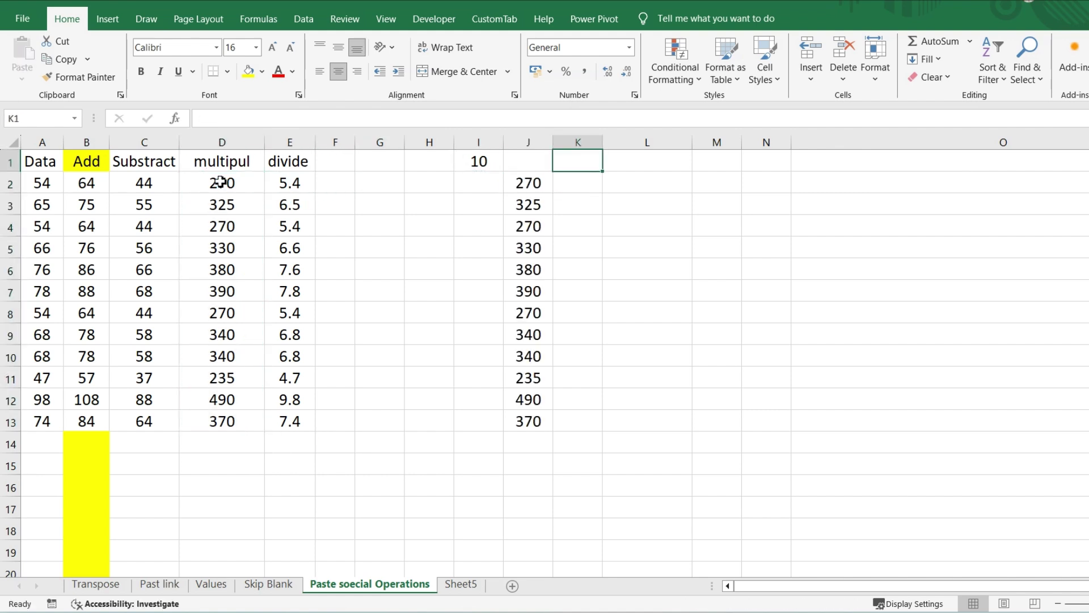
text(-1)
key(Return)
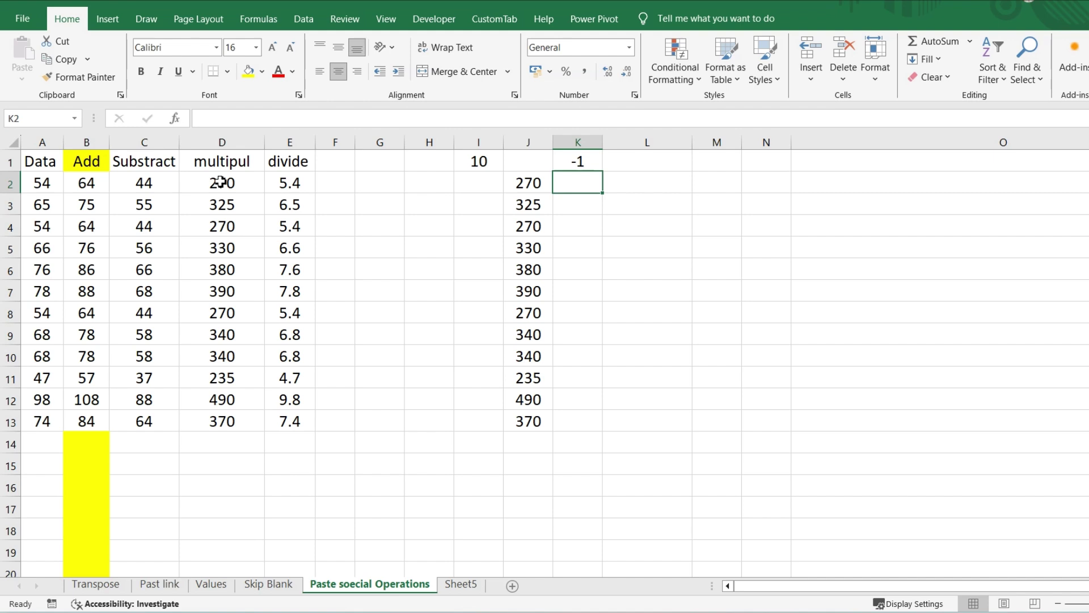
text(=)
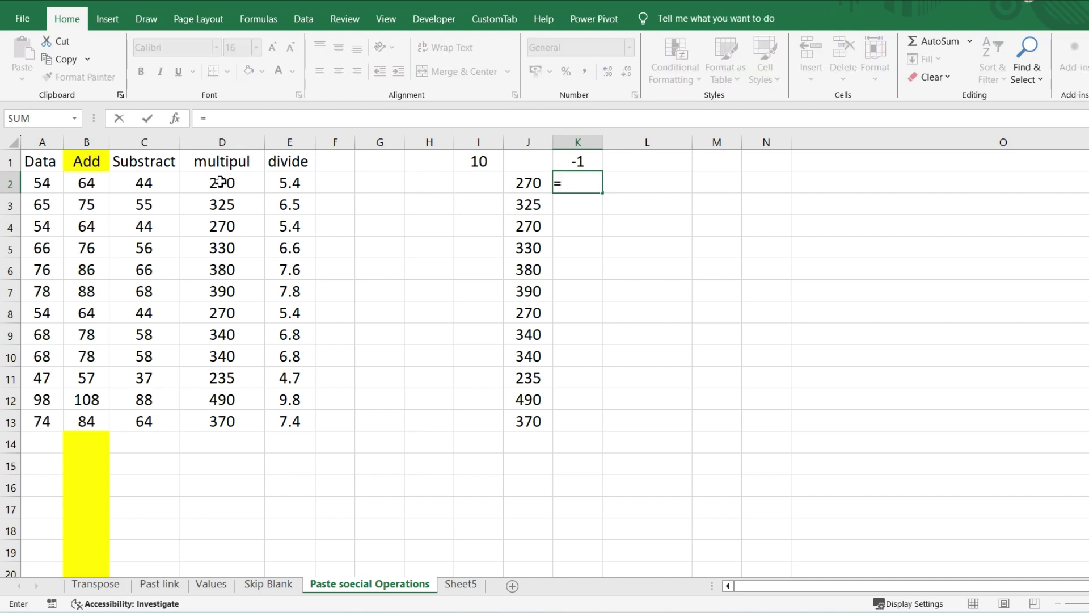
key(Escape)
Paste Special the copied -1 onto J2:J13 with Multiply to make the values negative.
key(Up)
key(ctrl+c)
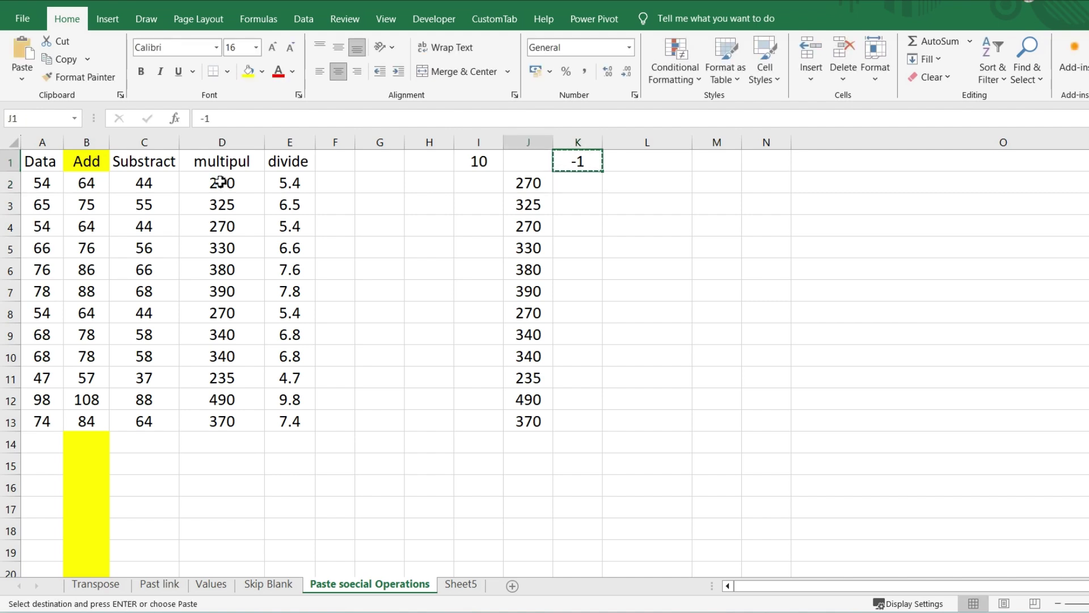
key(Down)
key(Left)
key(ctrl+shift+Down)
key(ctrl+alt+v)
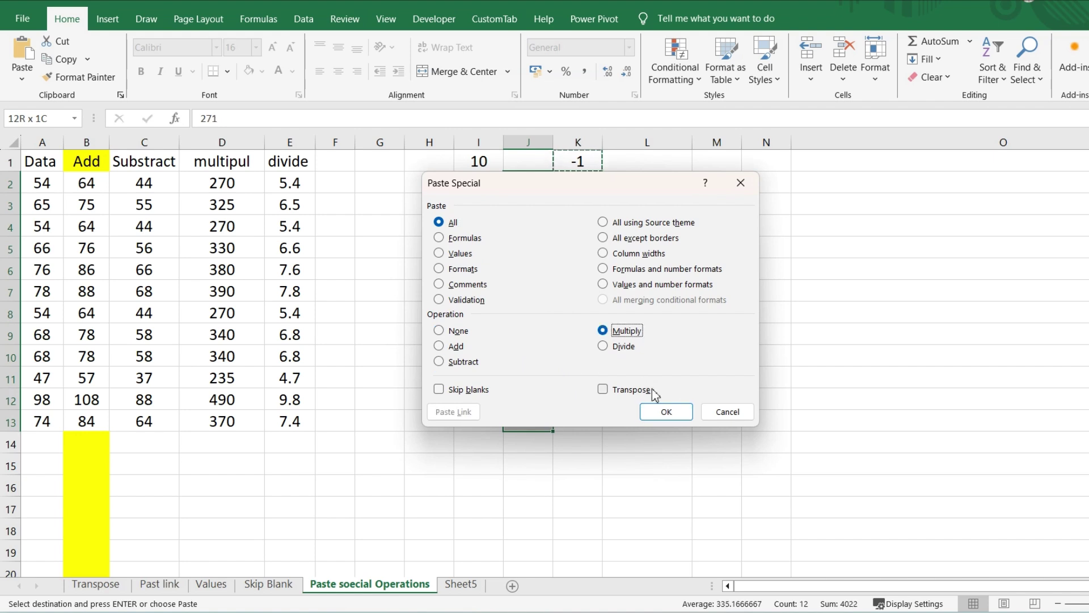
click(666, 411)
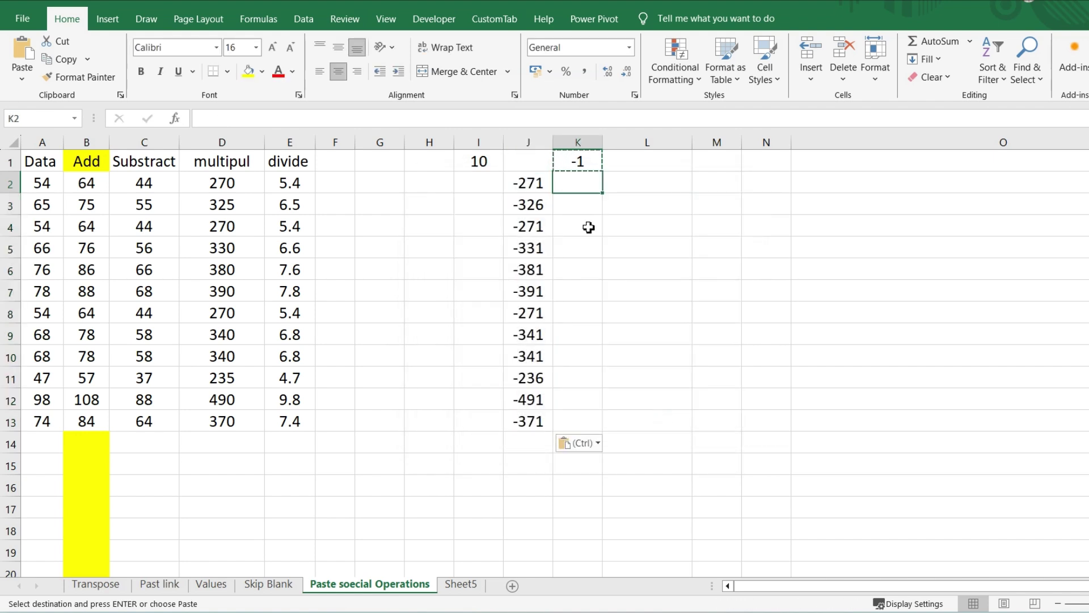
click(533, 184)
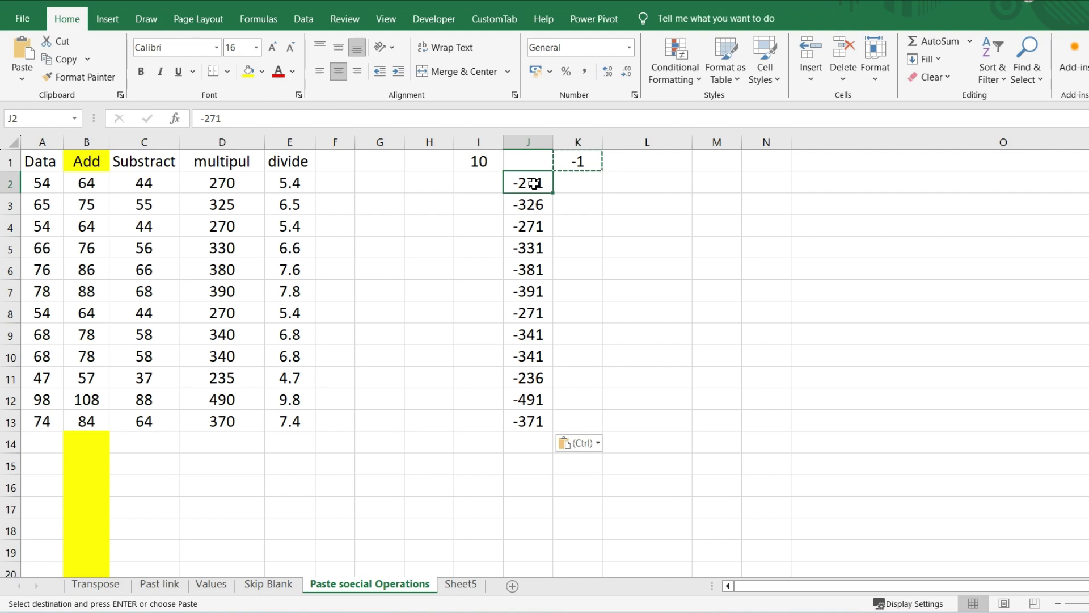
Enter =ABS(J2) in K2 and fill it down to K13, showing 271, 326, and so on.
key(Right)
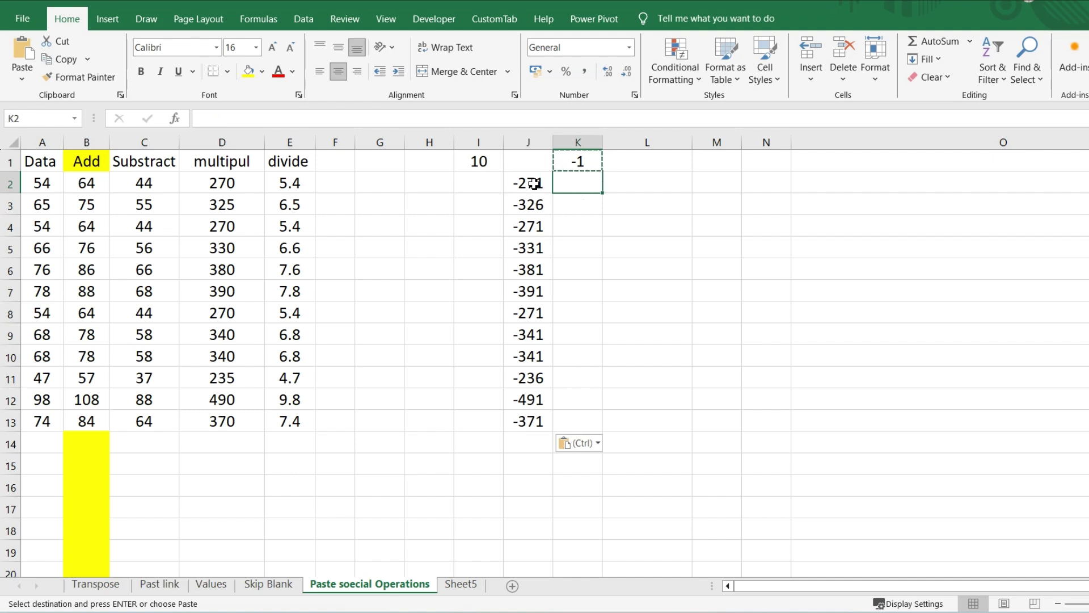
text(=)
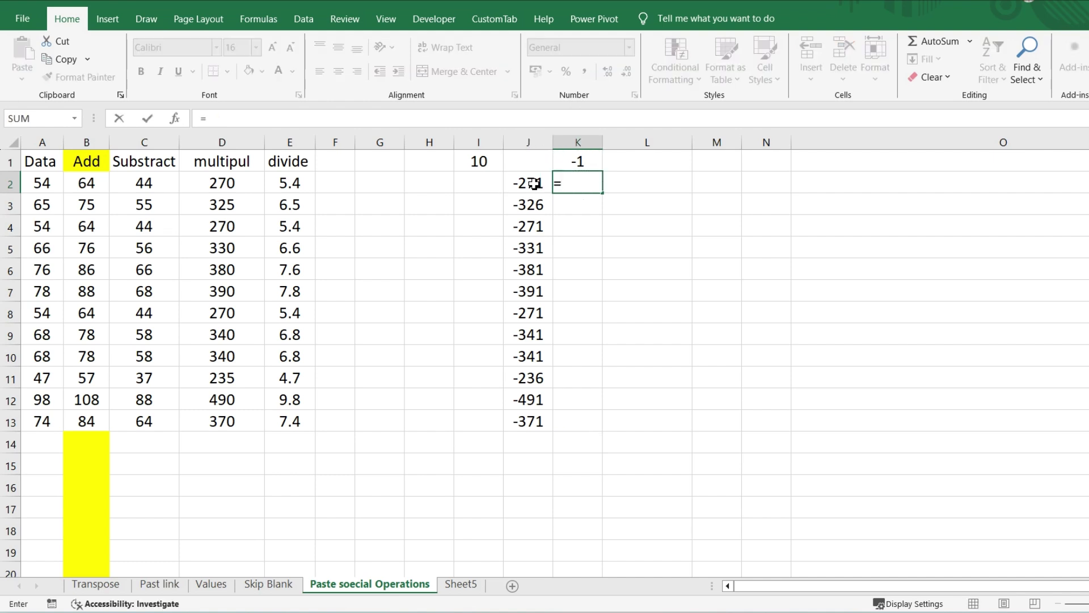
text(ab)
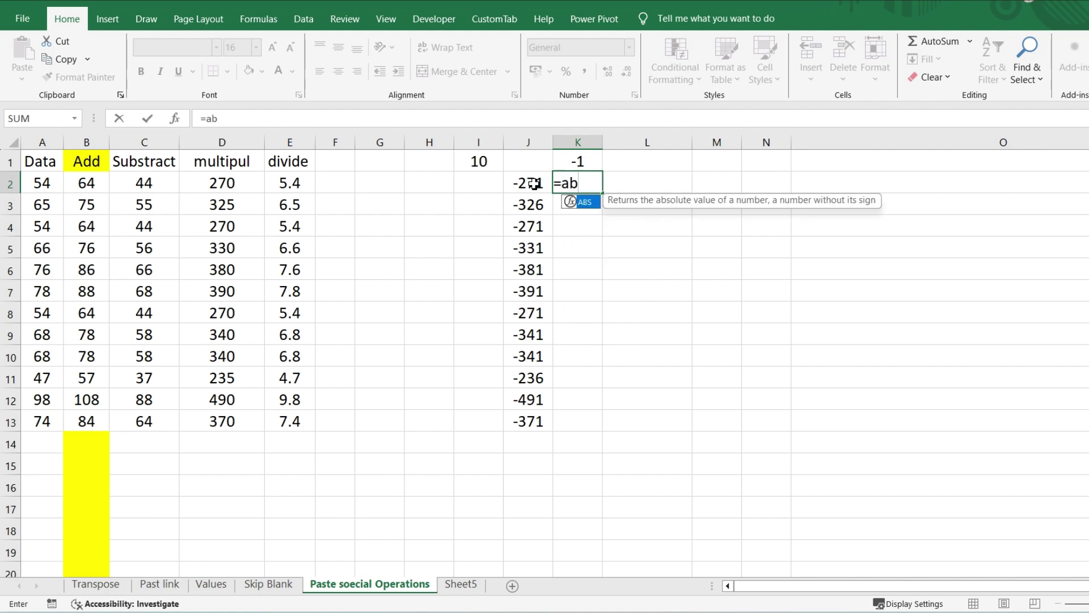
text(s)
key(Tab)
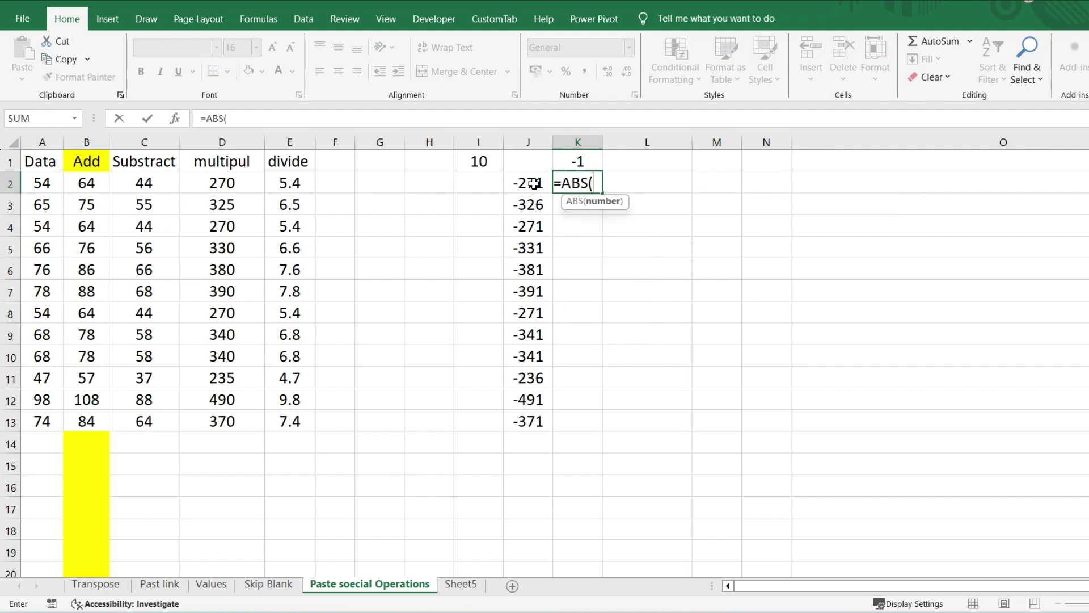
click(534, 184)
key(ctrl+Return)
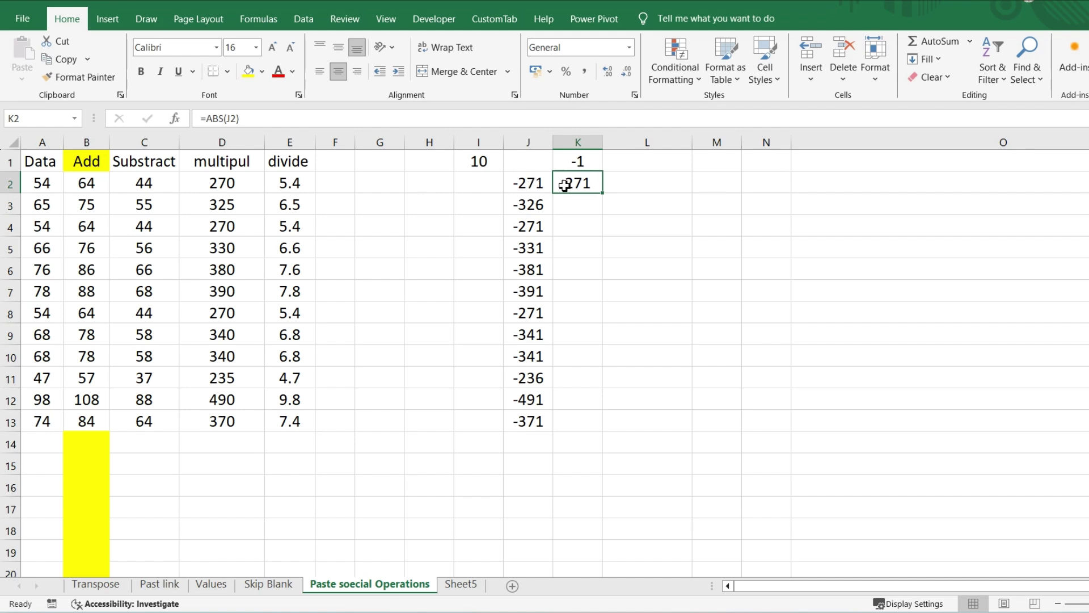
double_click(602, 193)
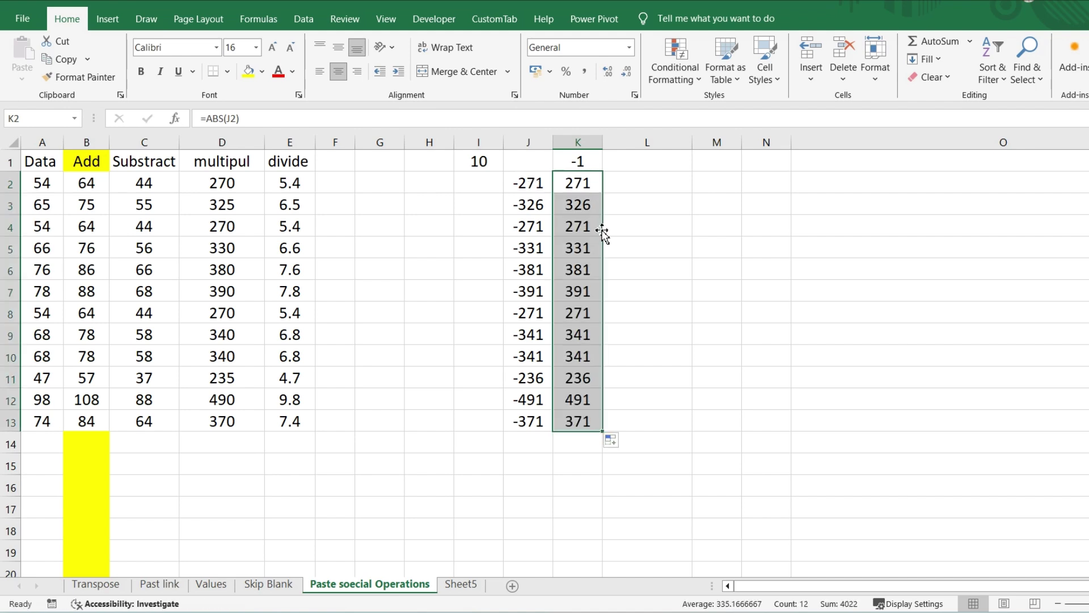
click(650, 226)
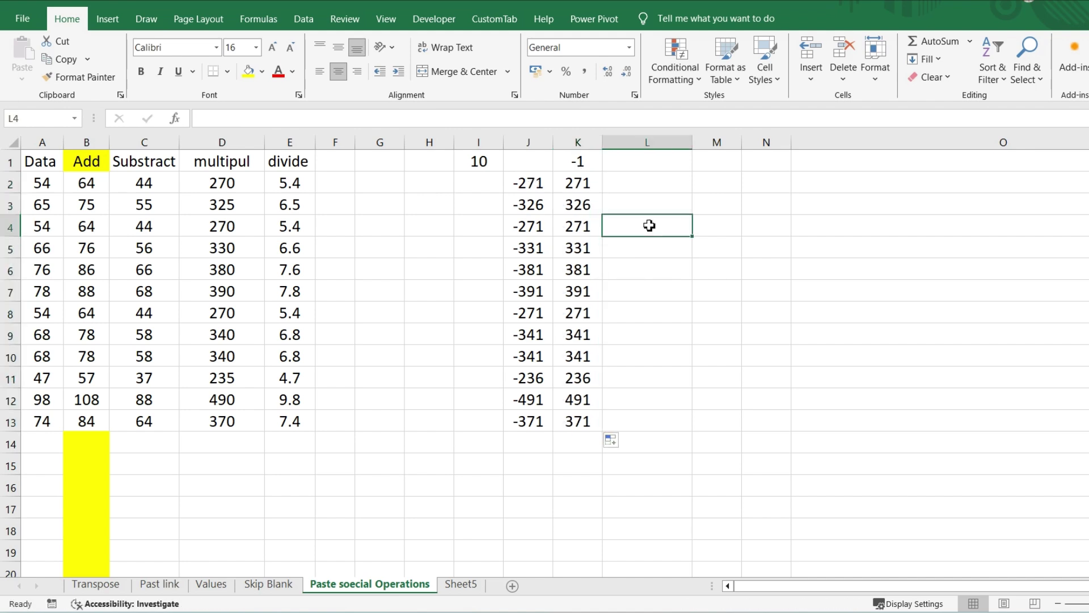